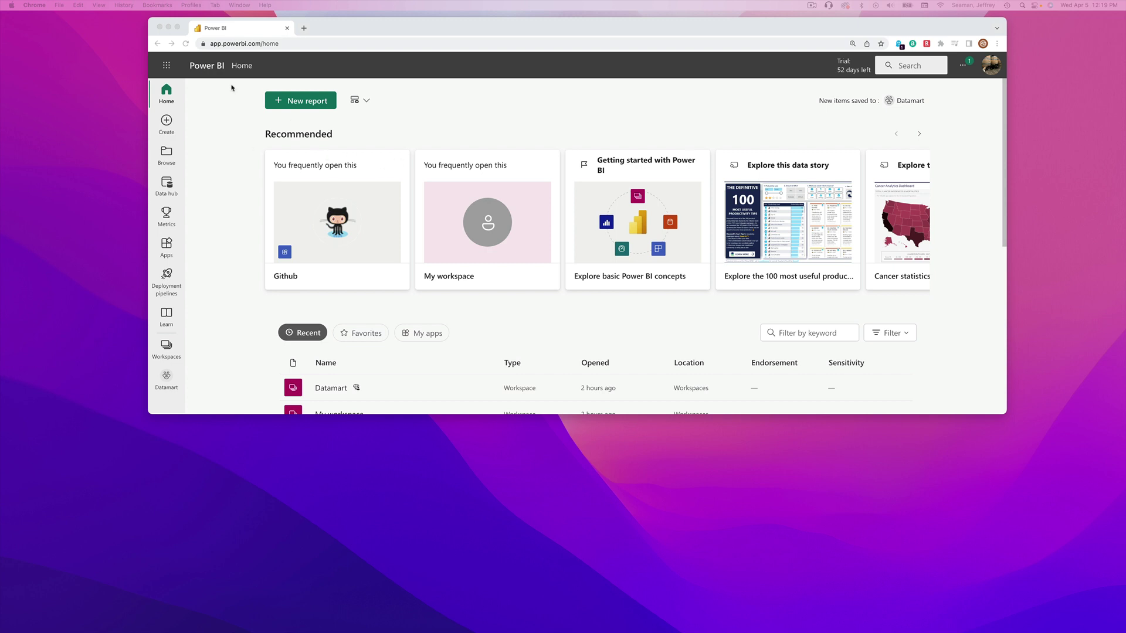
Look through the Power BI home page's settings options, Pro trial upgrade notice and available downloads.
click(253, 43)
click(253, 43)
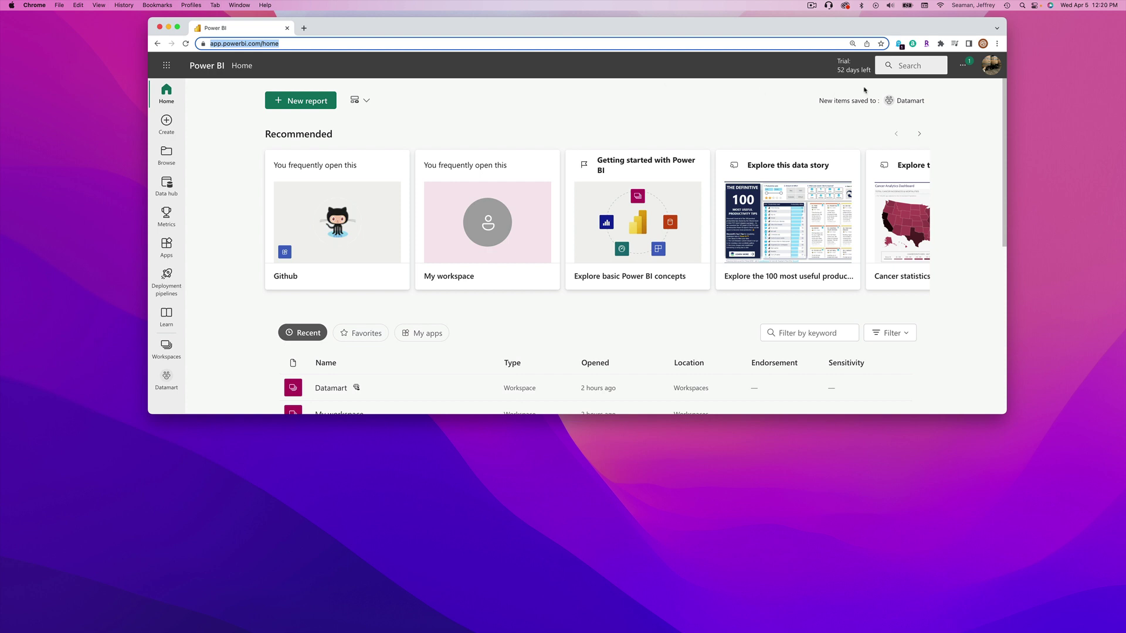
click(968, 69)
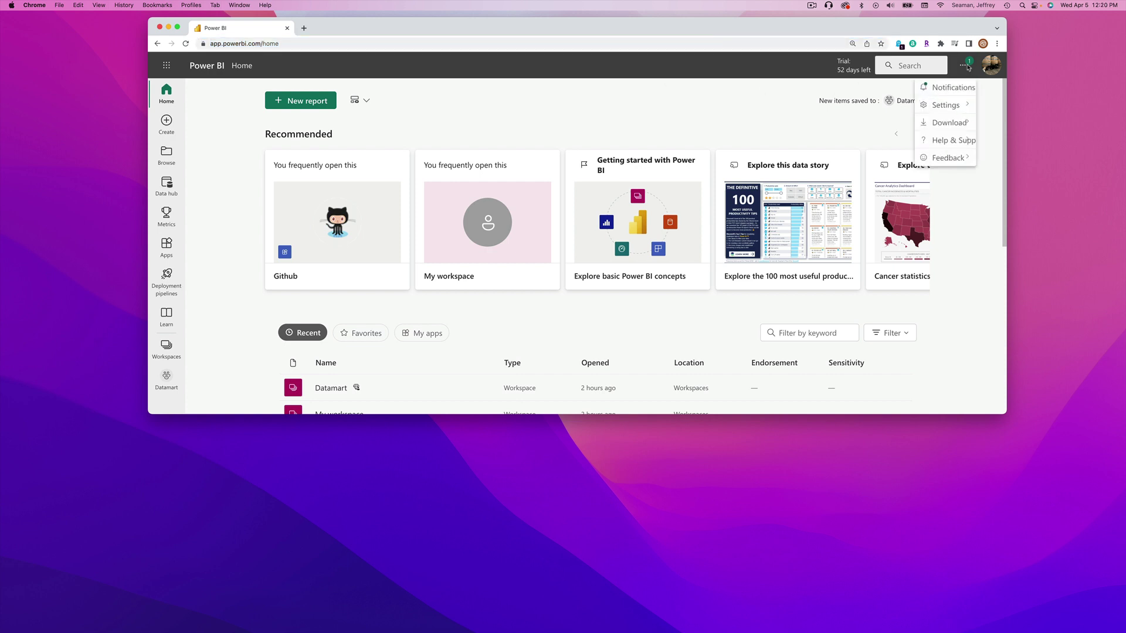
mouse_move(963, 109)
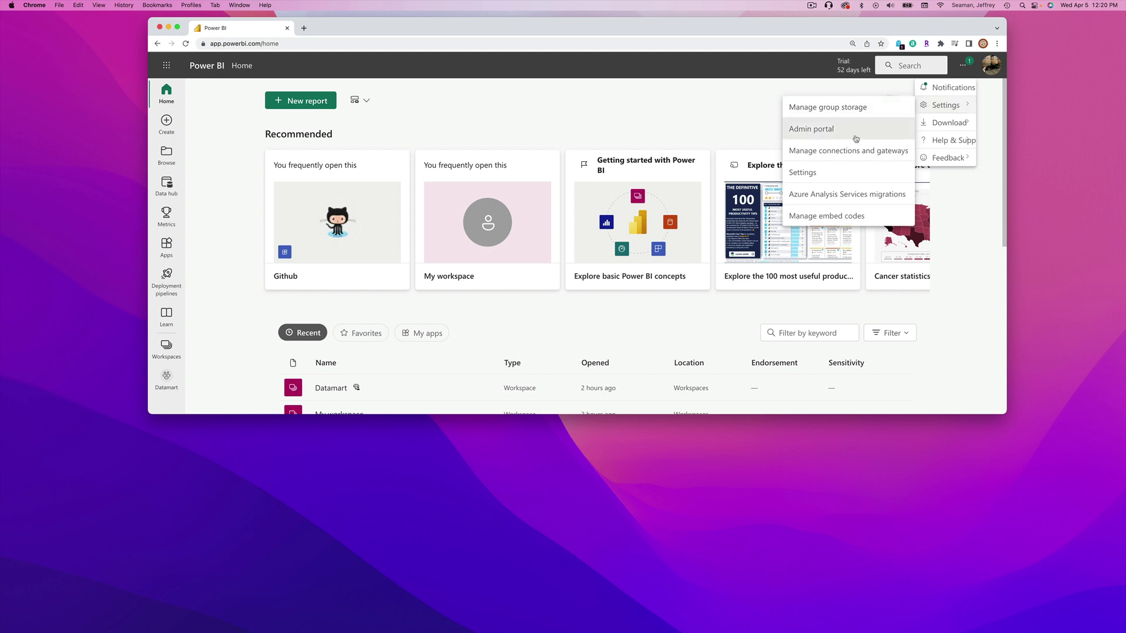
click(843, 63)
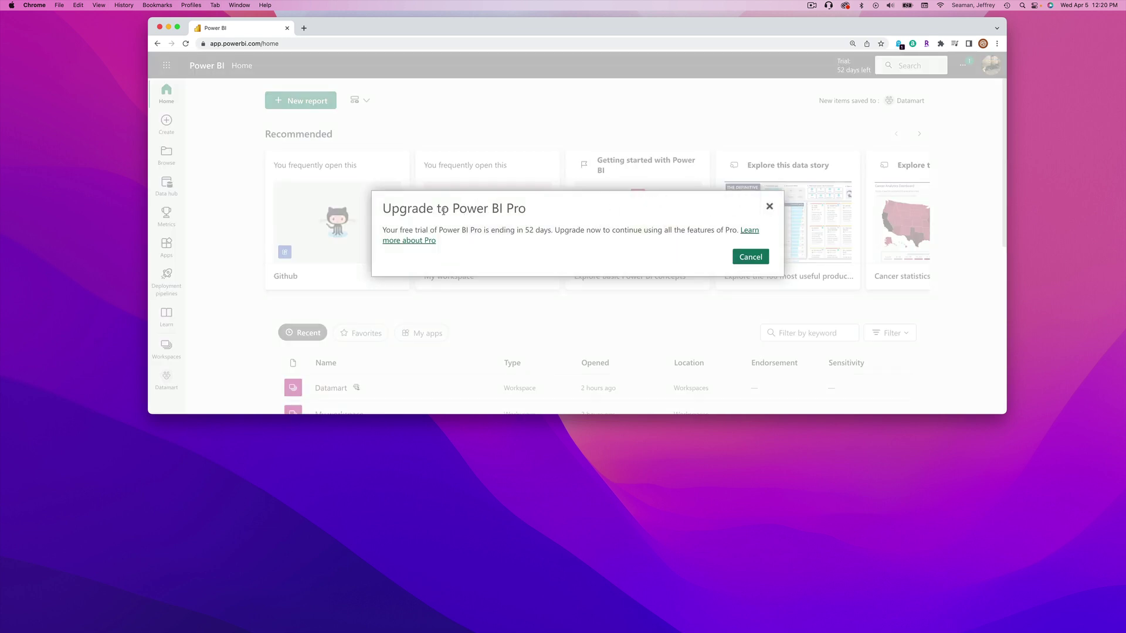
click(770, 206)
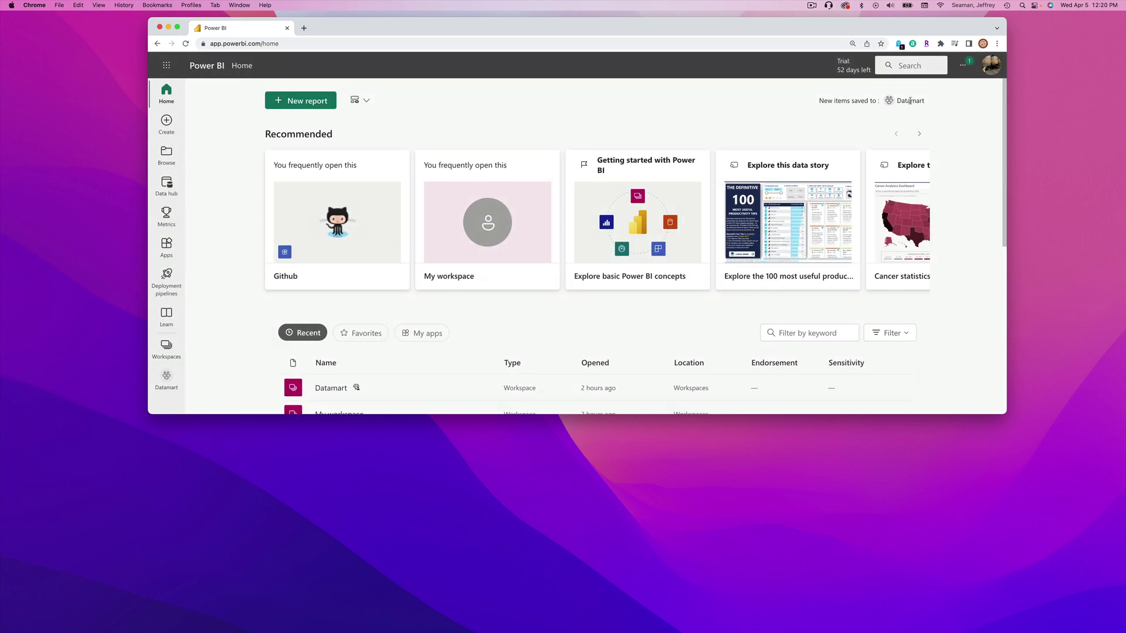
click(962, 66)
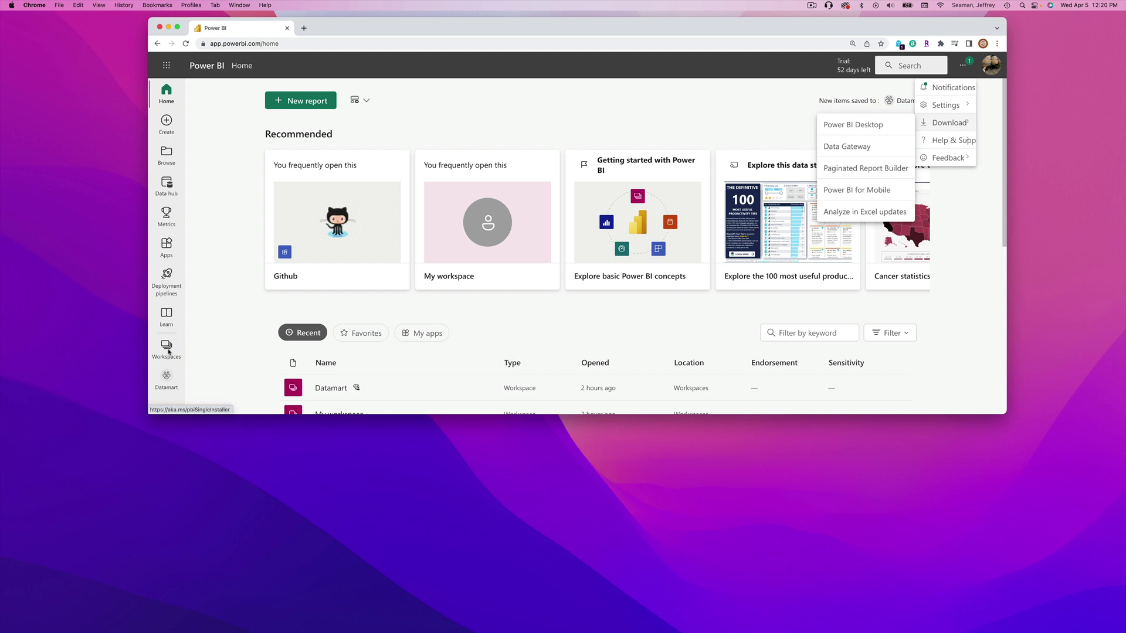
key(Escape)
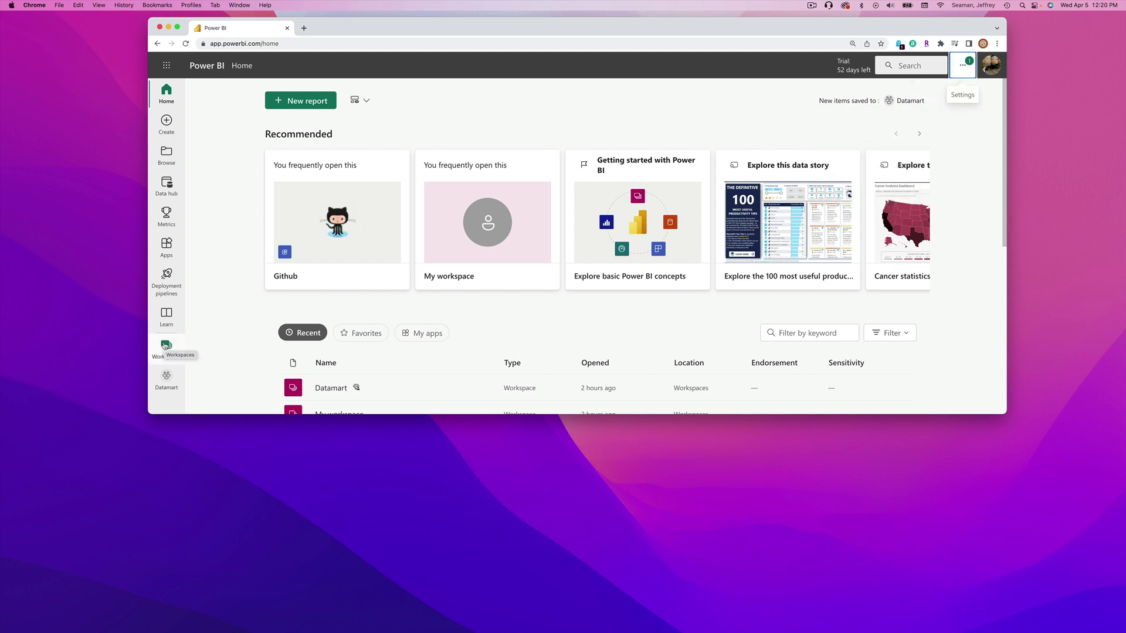
Create a new workspace named PointPark with the description "Visual Data Course" and dismiss the tour banner.
click(165, 344)
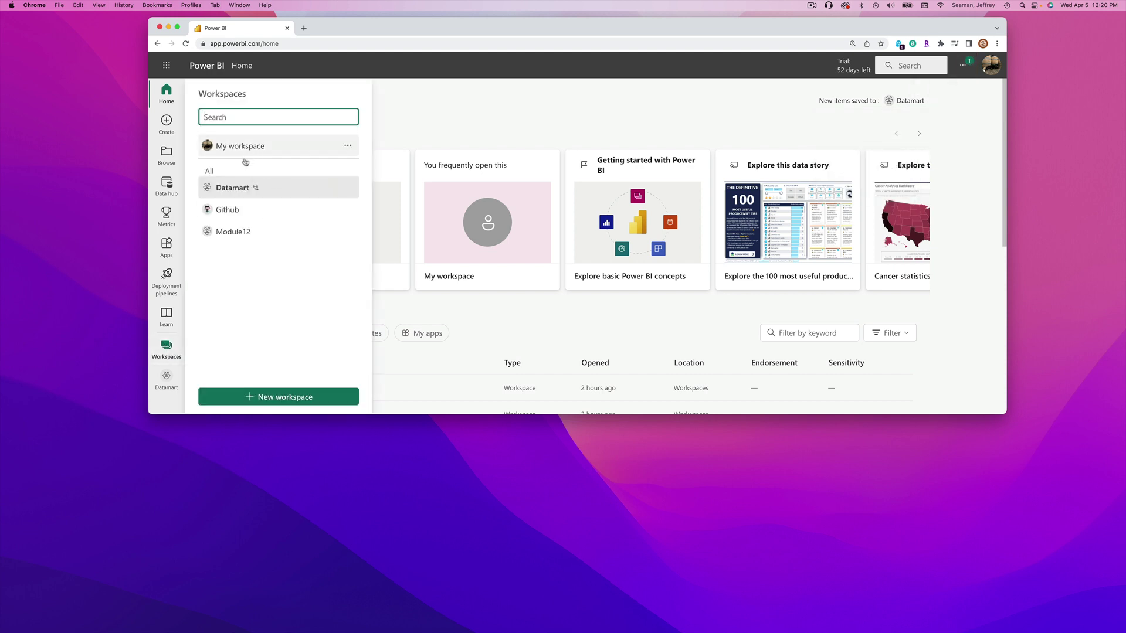
click(278, 399)
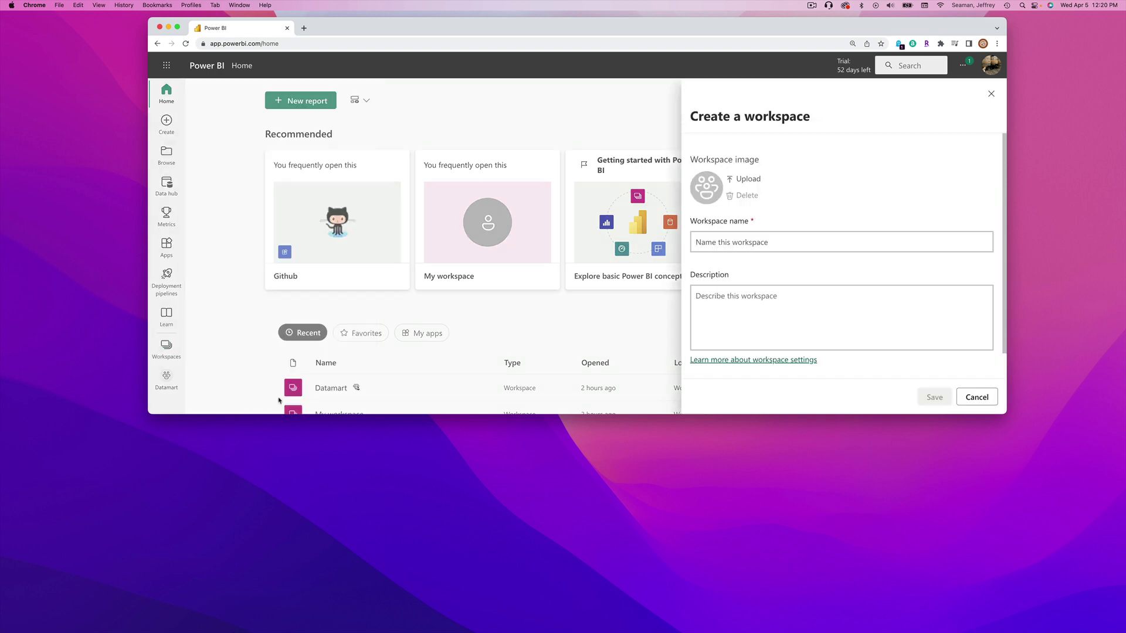
click(733, 244)
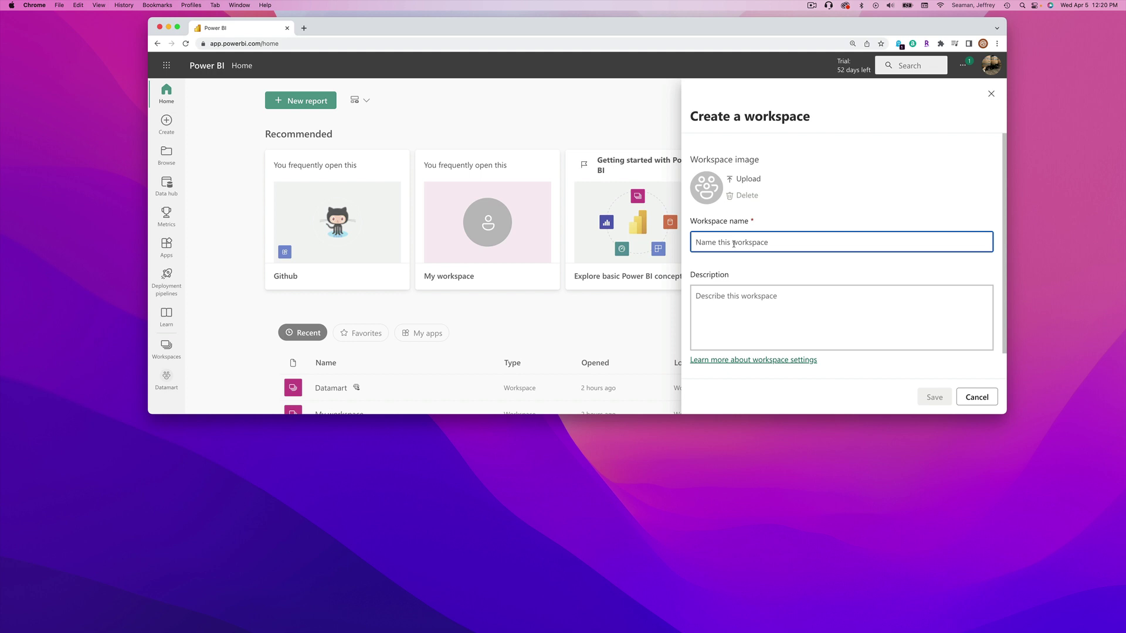
text(Poi)
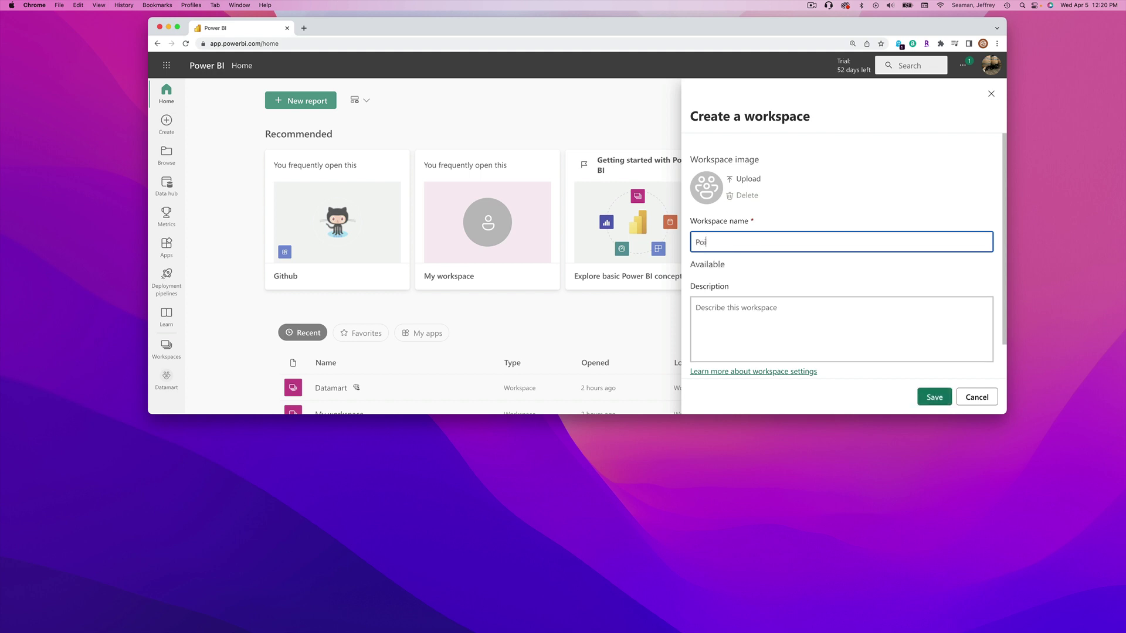
text(ntPark)
click(731, 308)
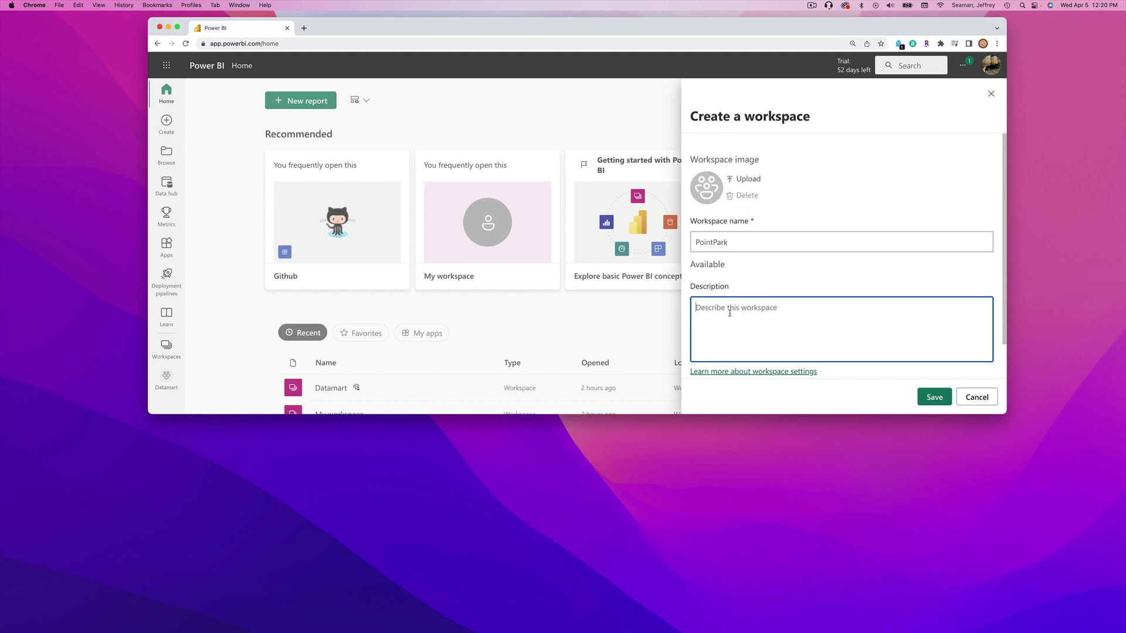
text(Visual Data Course)
click(939, 399)
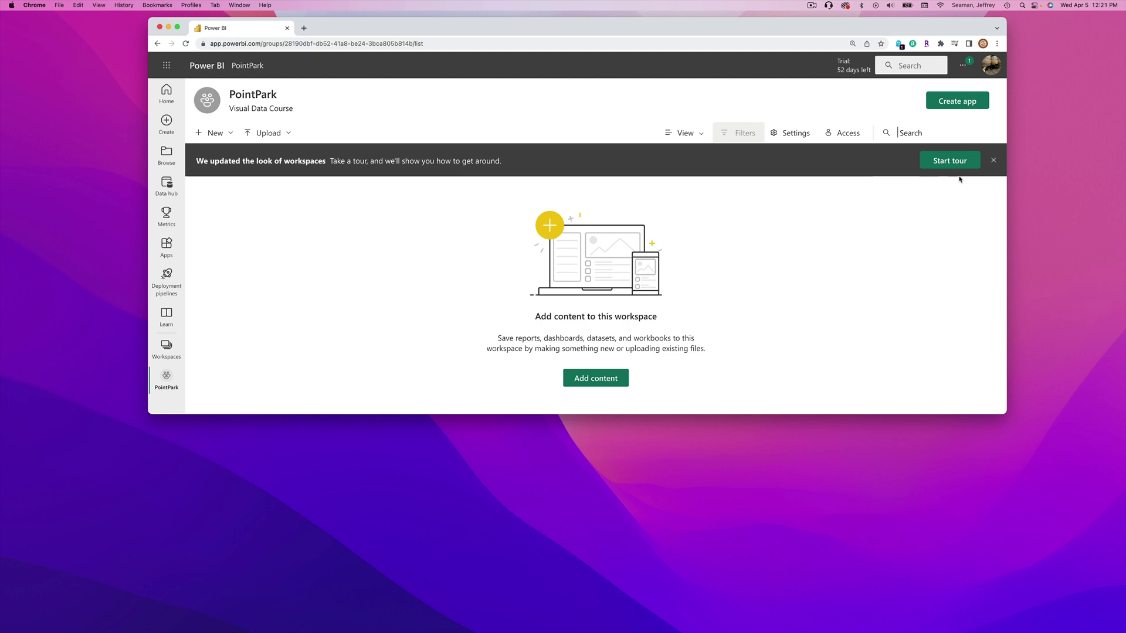
click(992, 164)
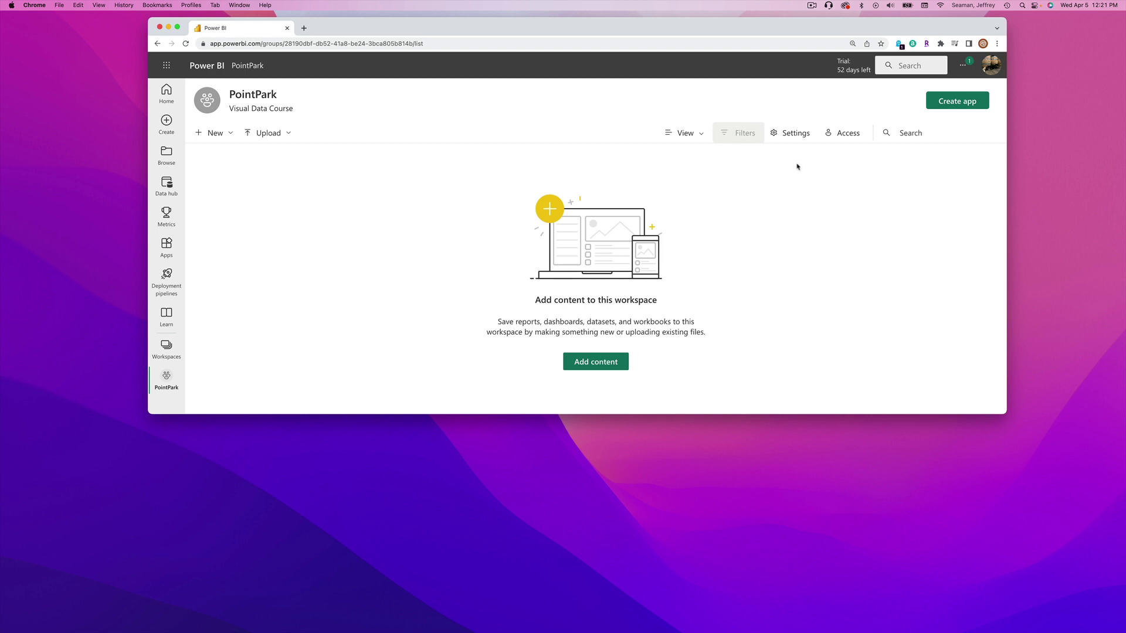
View the PointPark workspace's general settings and its access options without changing anything.
click(790, 134)
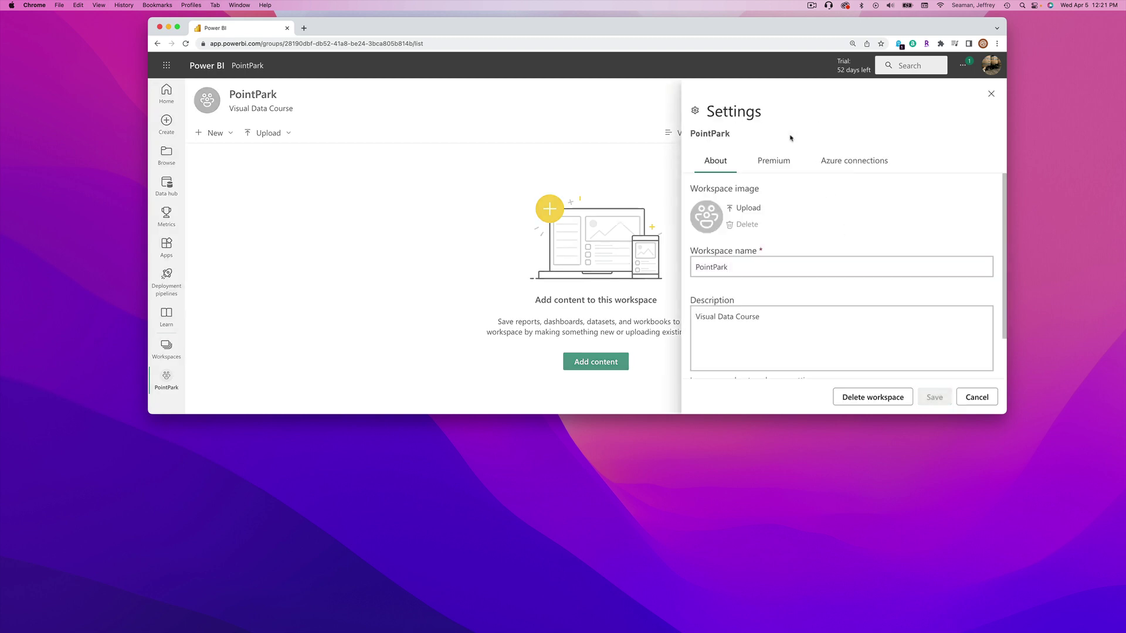
click(990, 93)
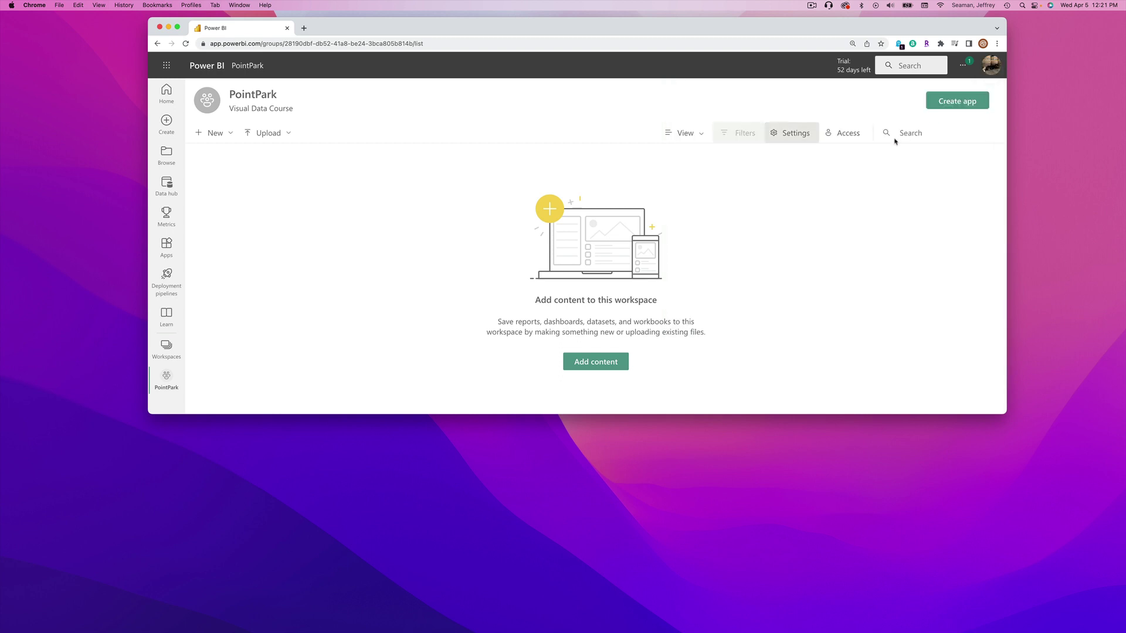
click(846, 136)
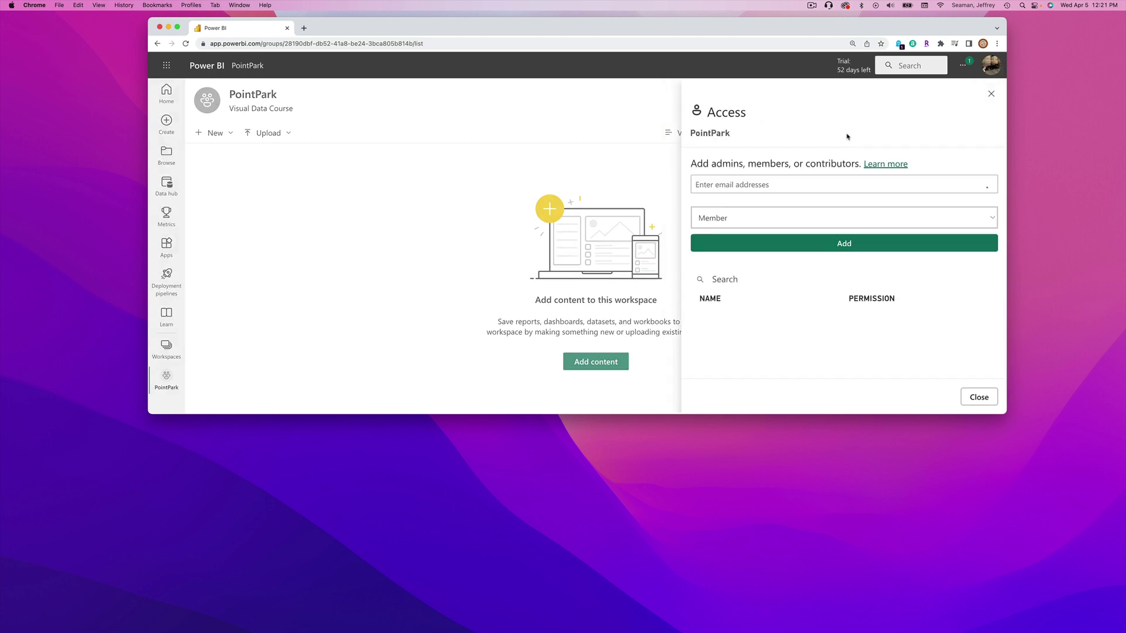
click(991, 94)
Set the PointPark workspace's license mode to Premium per user, accepting the capacity and access changes, and save.
click(796, 138)
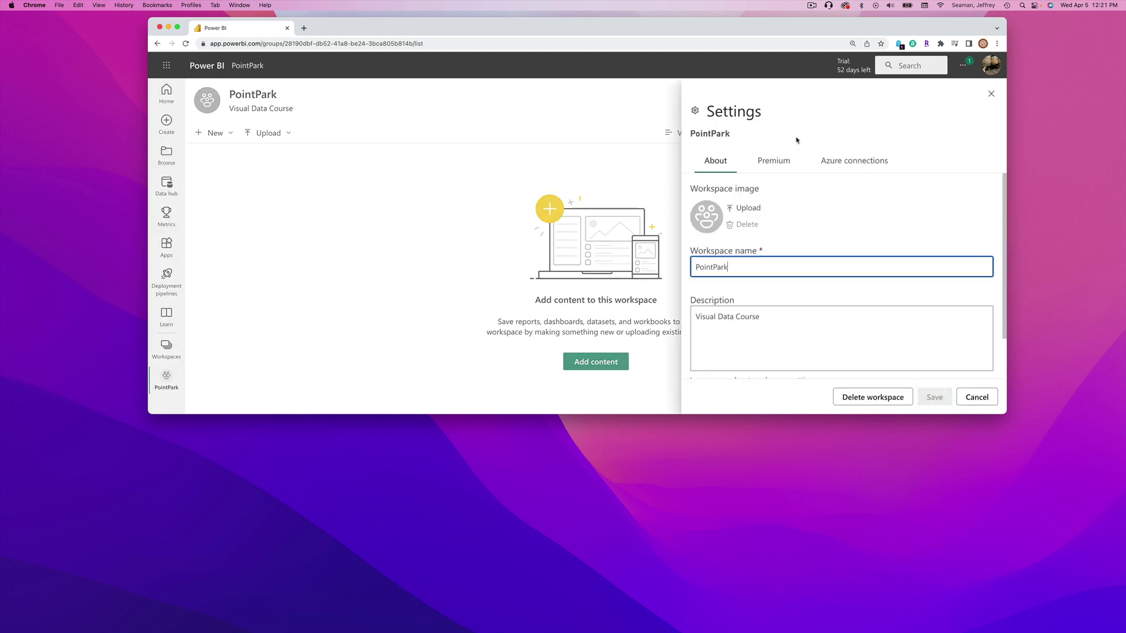
click(766, 165)
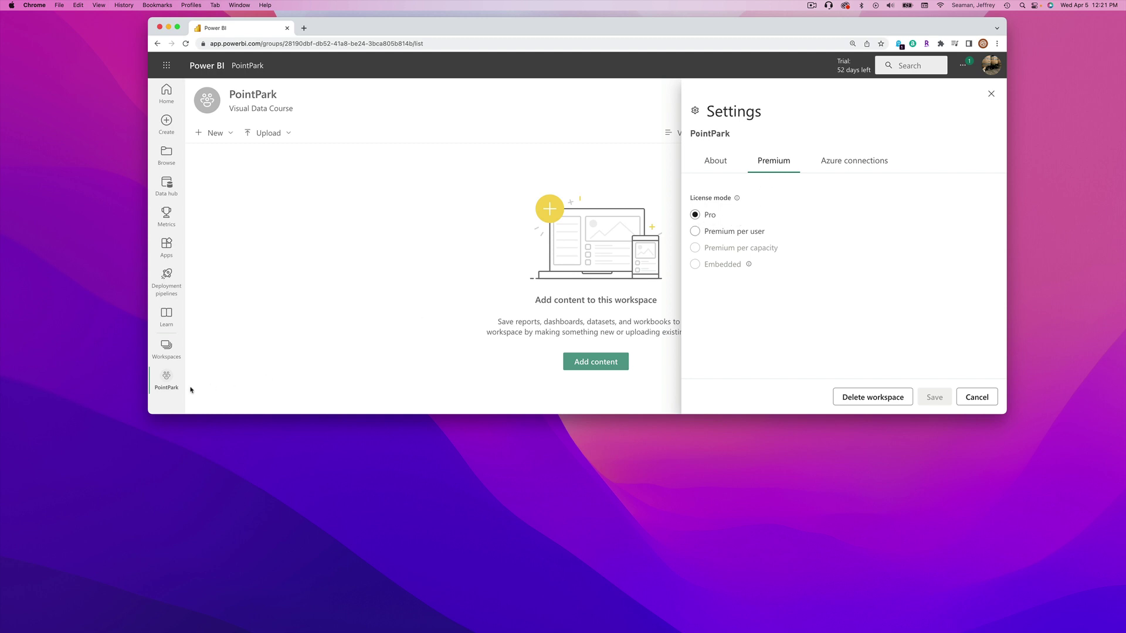
click(694, 231)
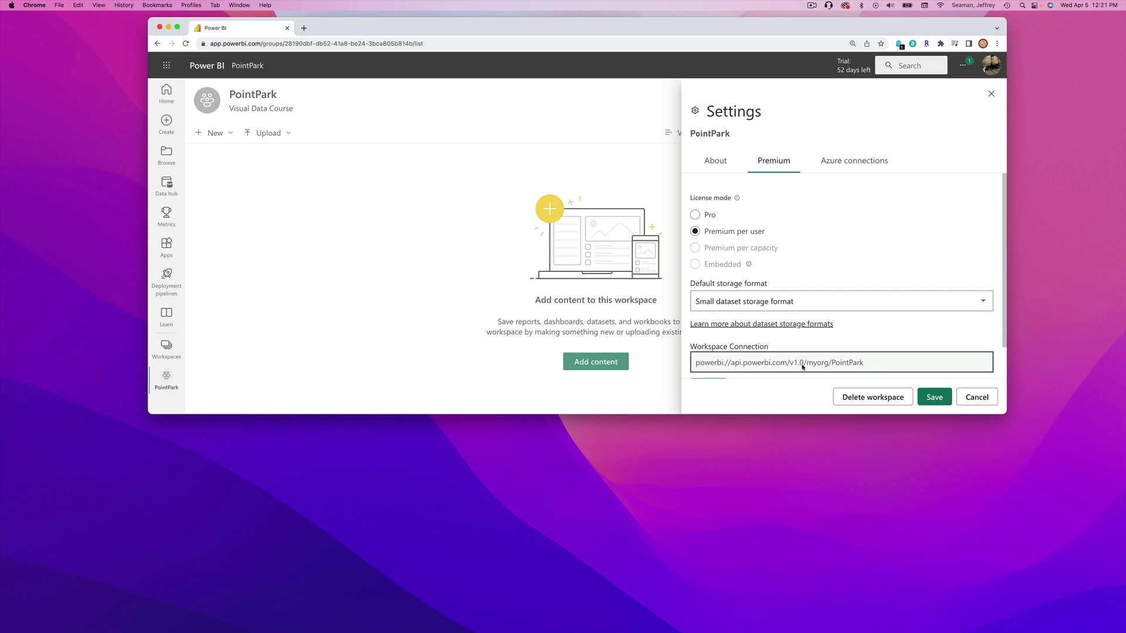
click(938, 398)
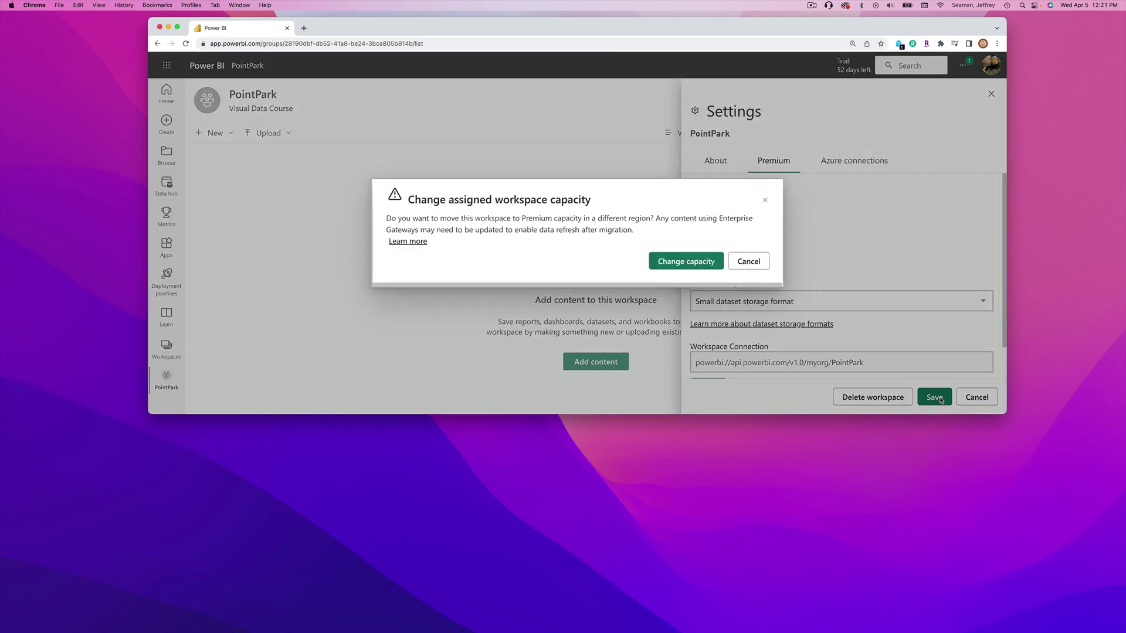
click(680, 261)
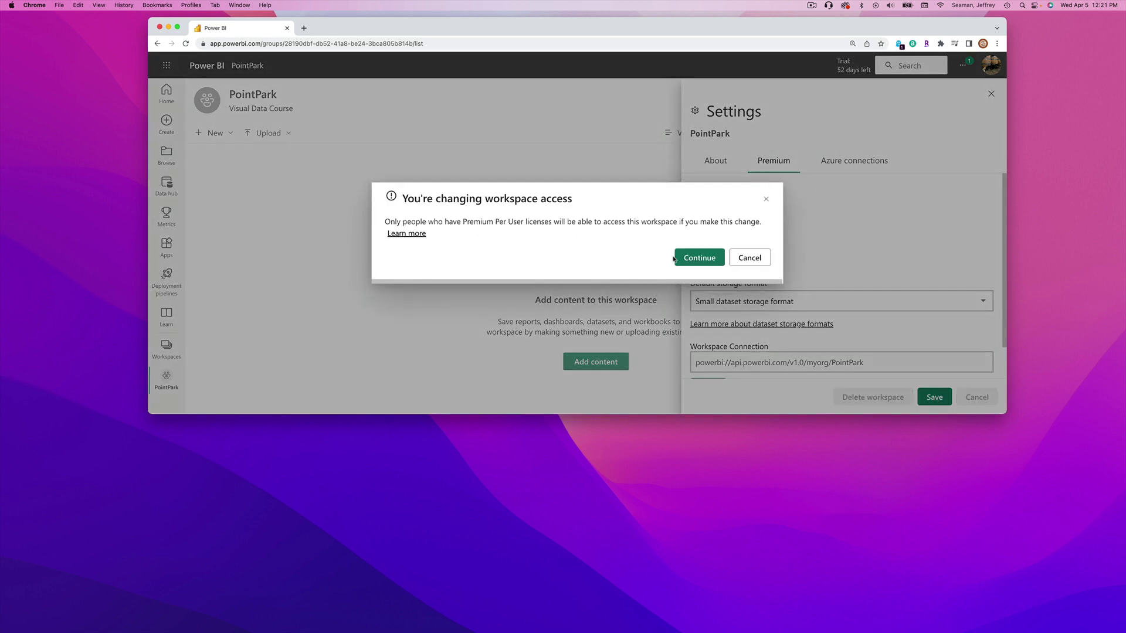
click(693, 258)
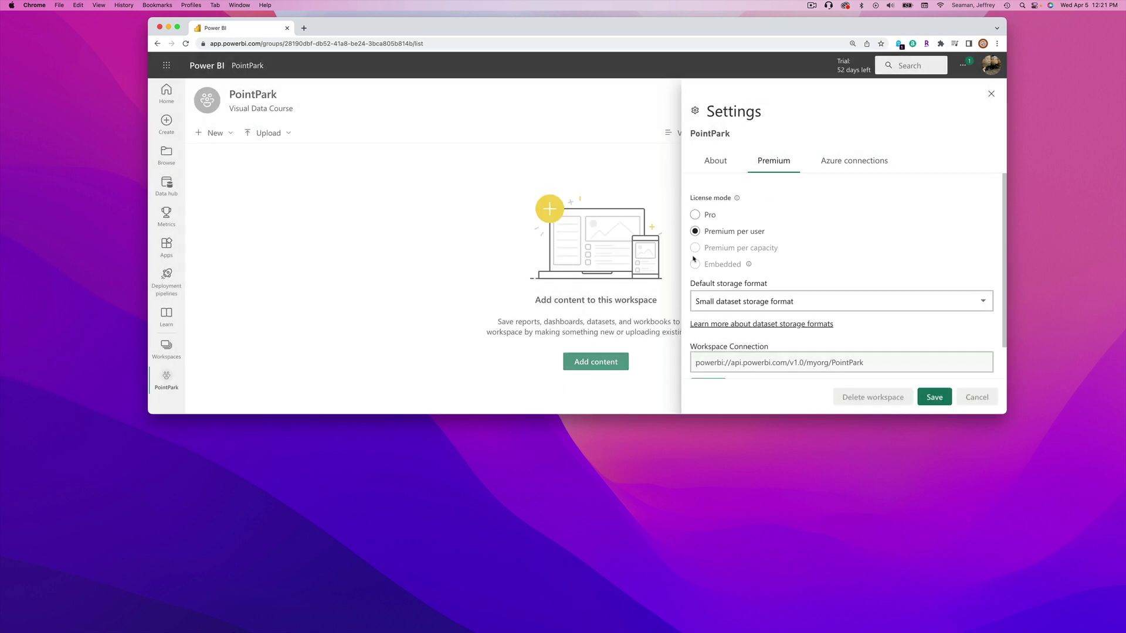
click(936, 396)
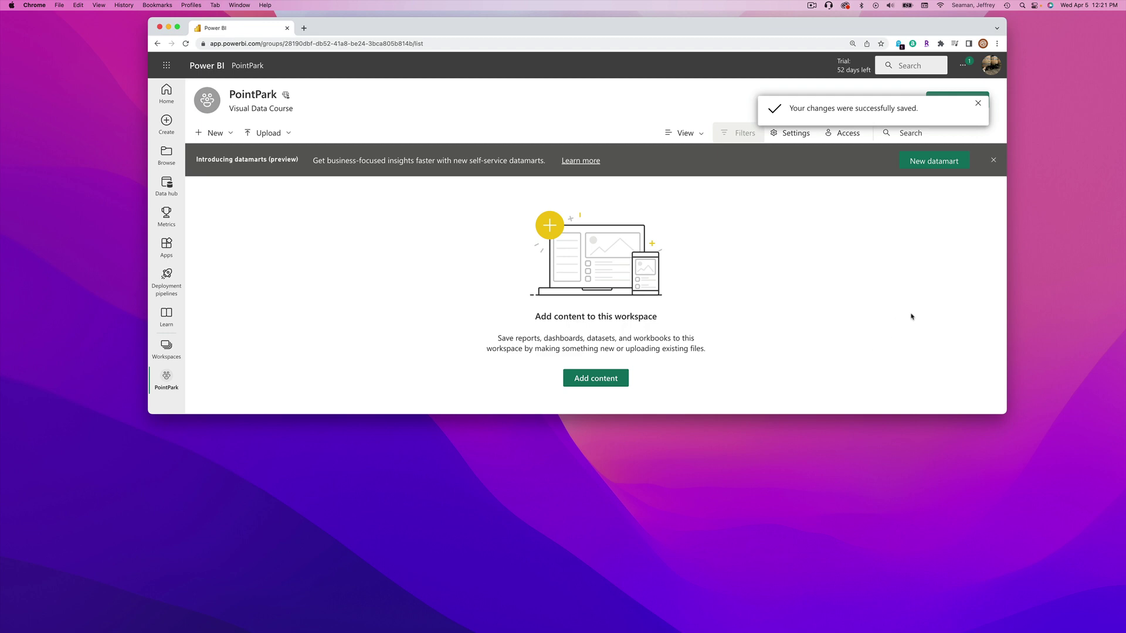
click(978, 103)
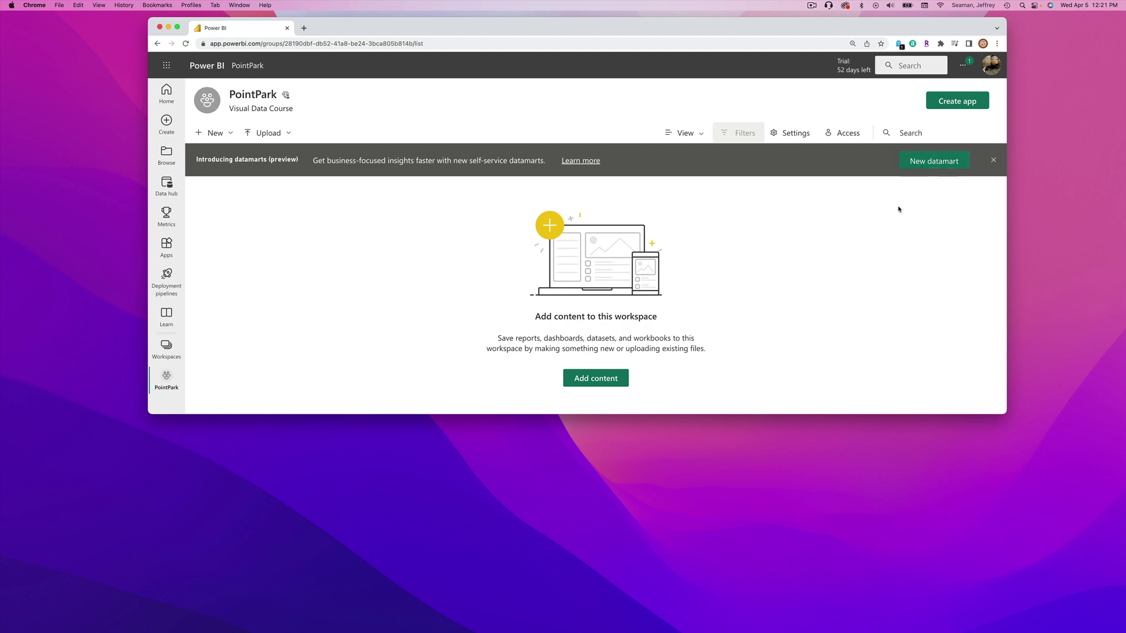
Create a new datamart named PPU in the PointPark workspace.
click(943, 163)
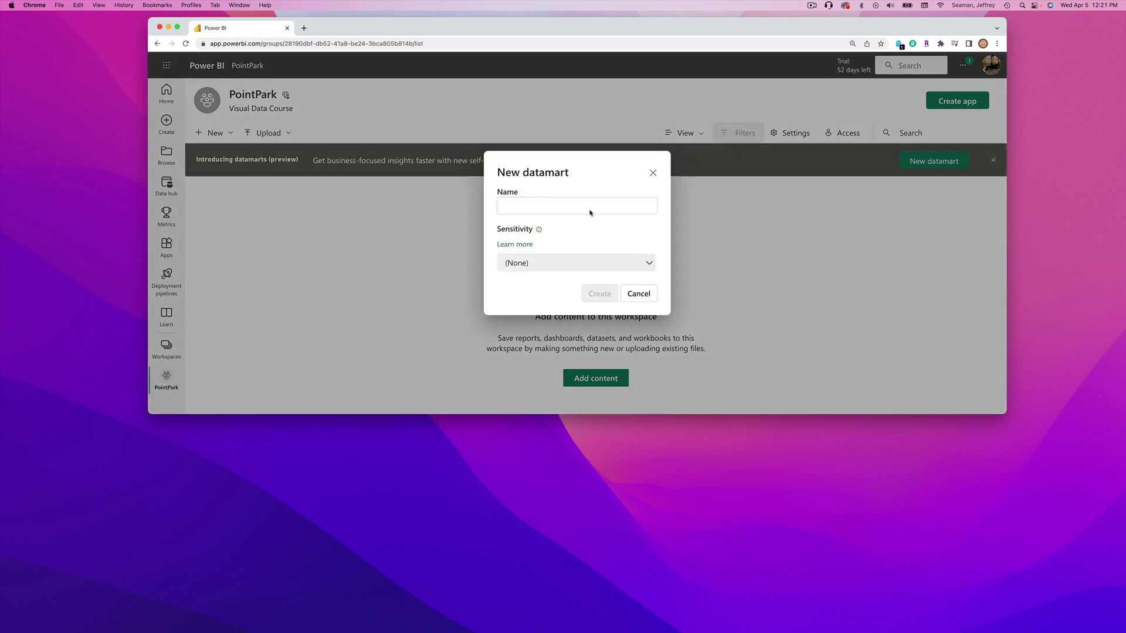
click(572, 209)
text(PPU)
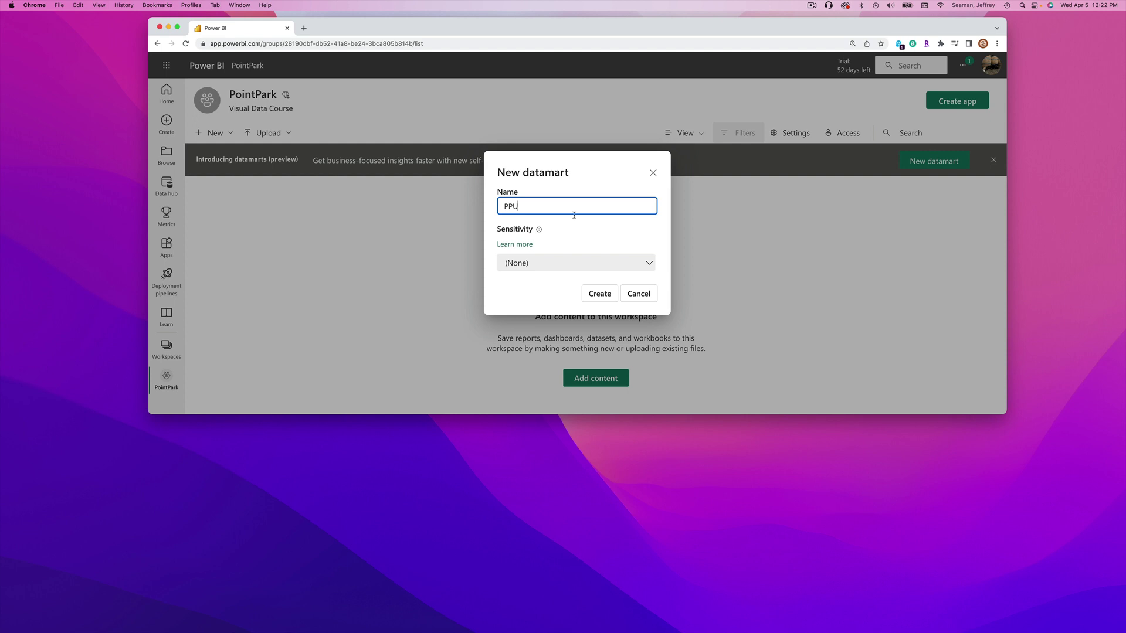
click(605, 295)
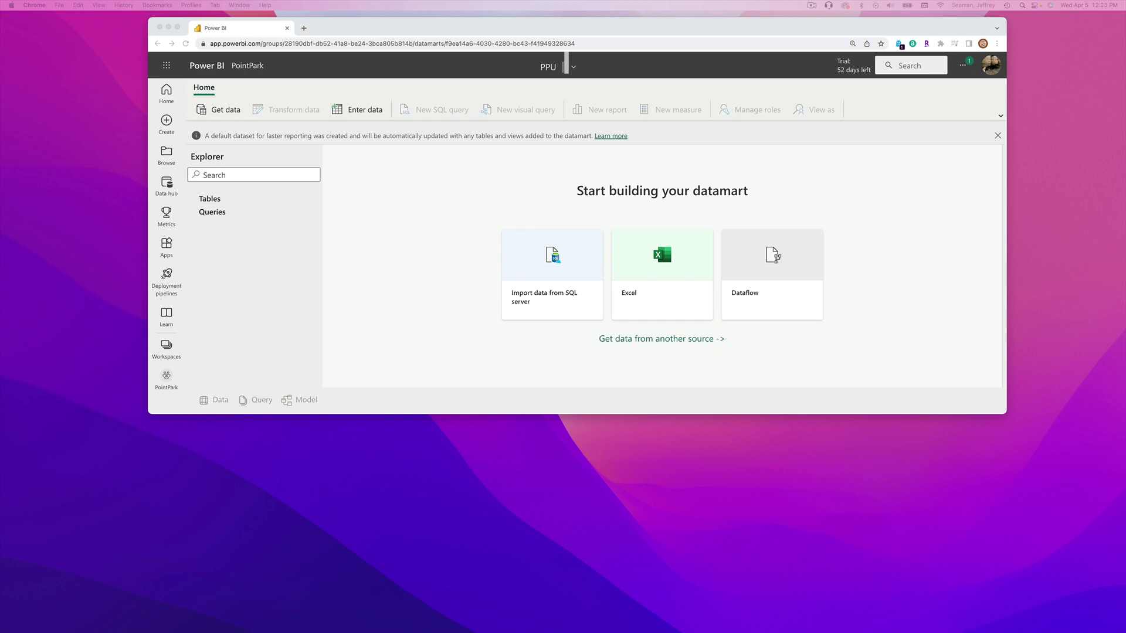
Check the AdventureWorks Sales.xlsx source file in the DataVisualization folder and view the available data source connectors for the datamart.
drag(2, 141, 309, 183)
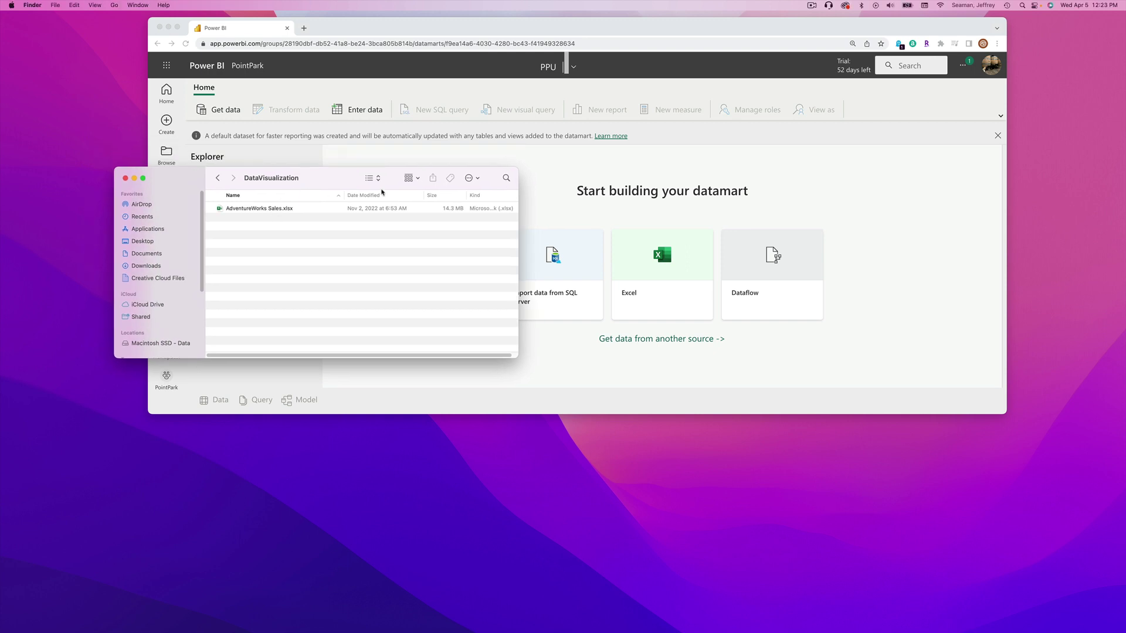
click(597, 160)
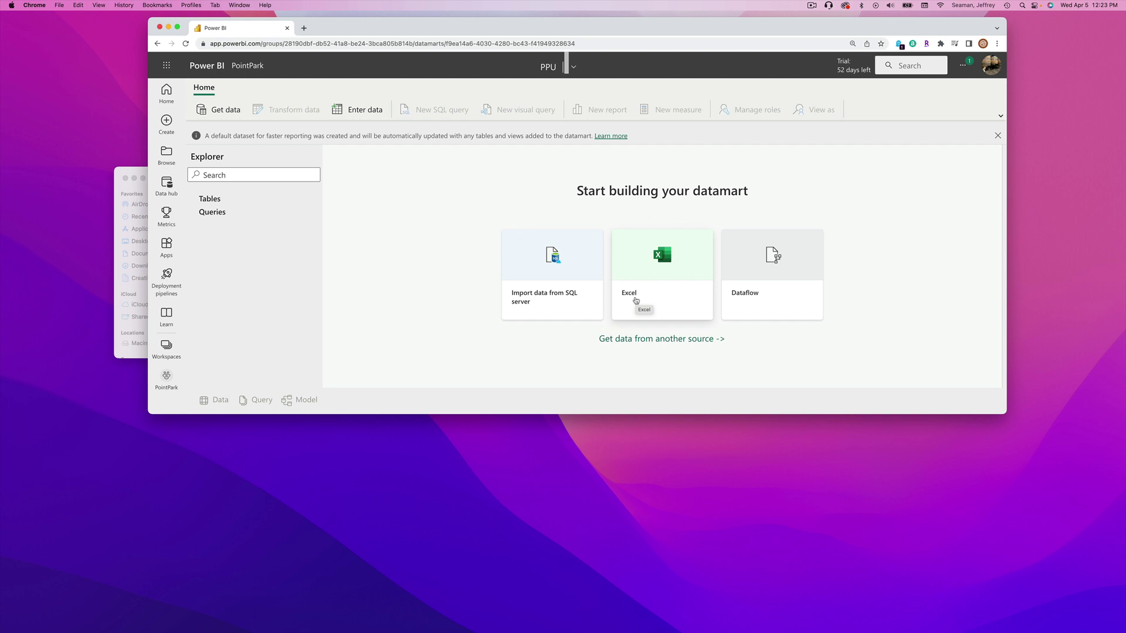
click(641, 339)
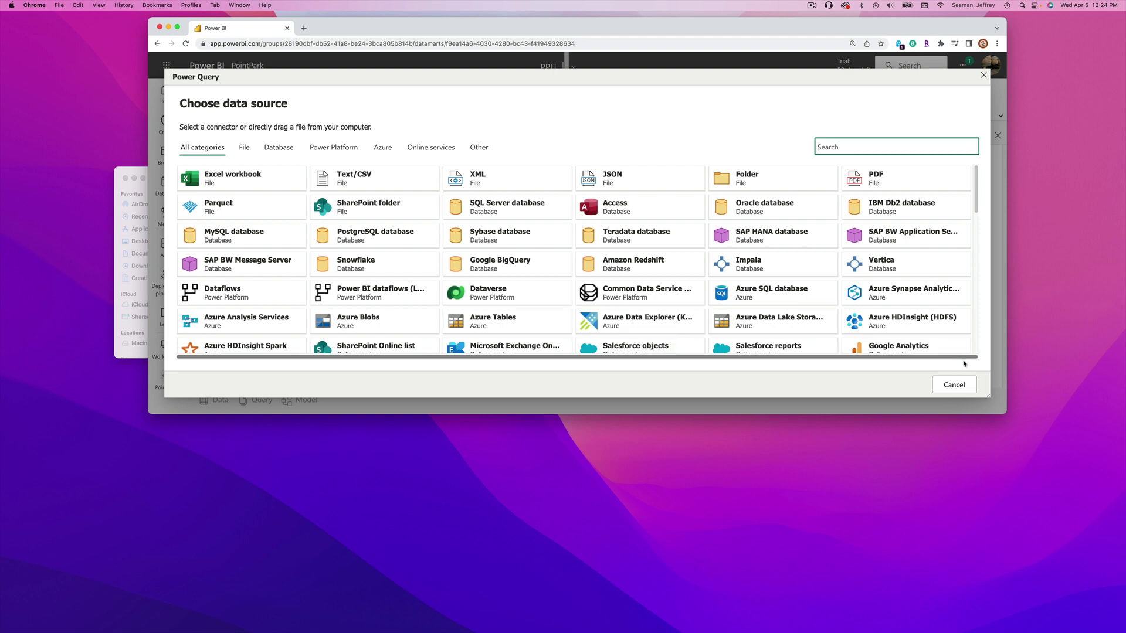
click(960, 386)
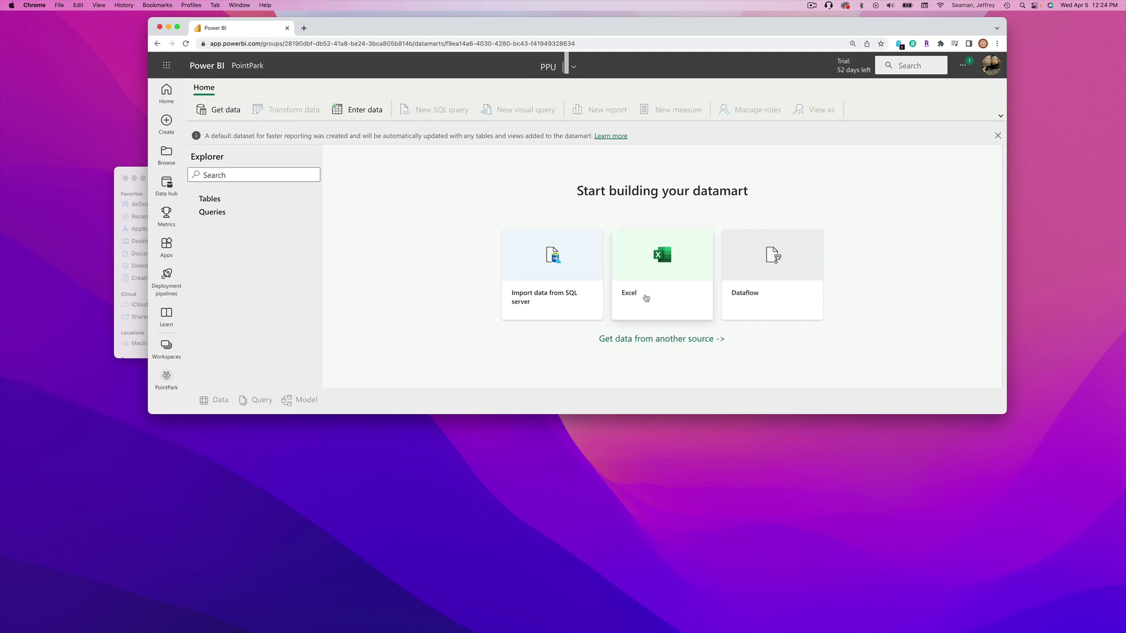
Choose an Excel workbook as the data source and upload the AdventureWorks Sales file from the DataVisualization folder in Documents.
click(645, 297)
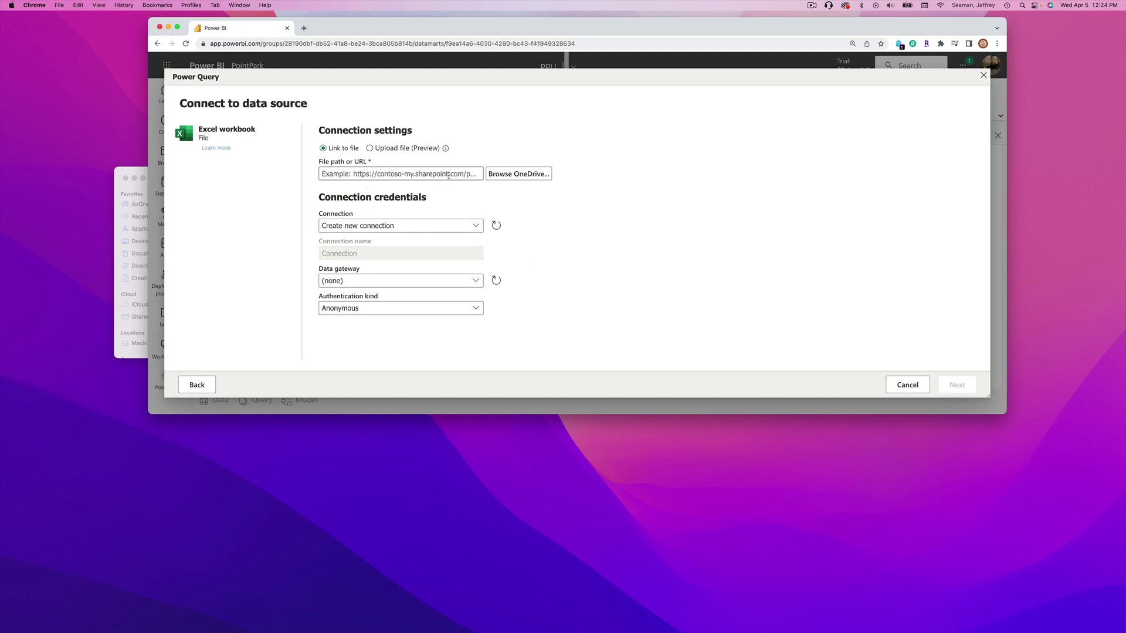
click(370, 148)
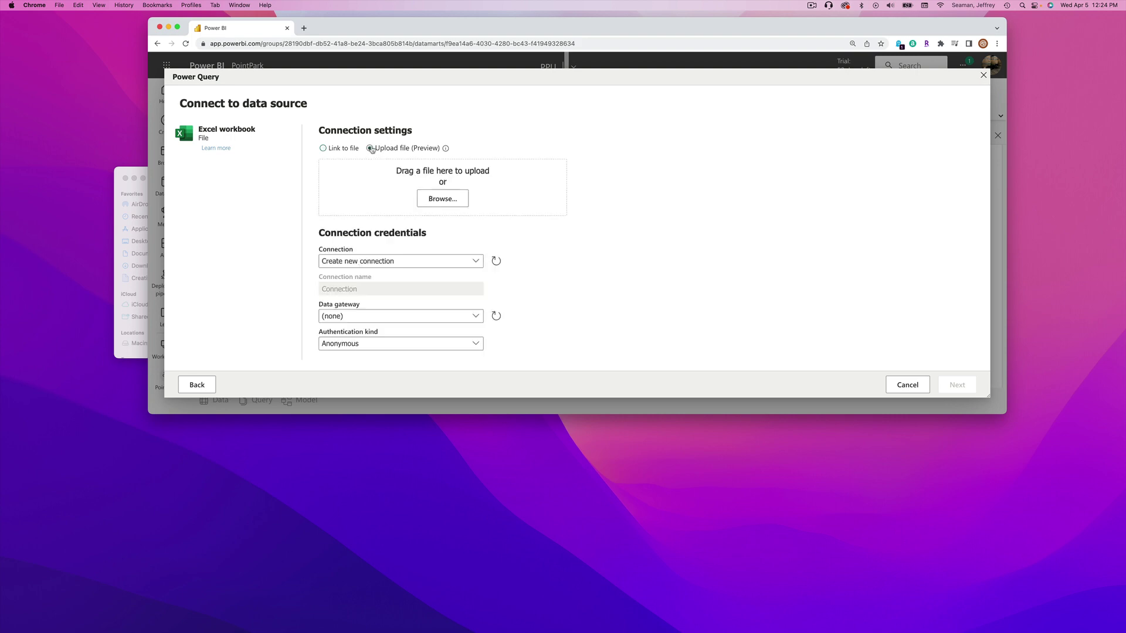
click(435, 198)
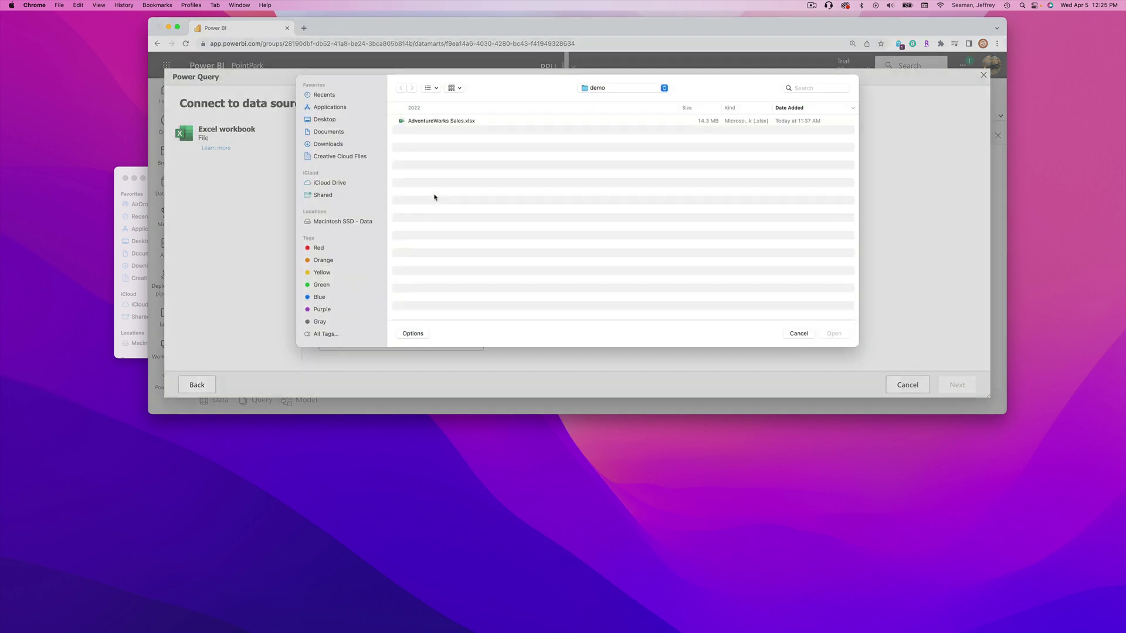
click(327, 149)
click(329, 138)
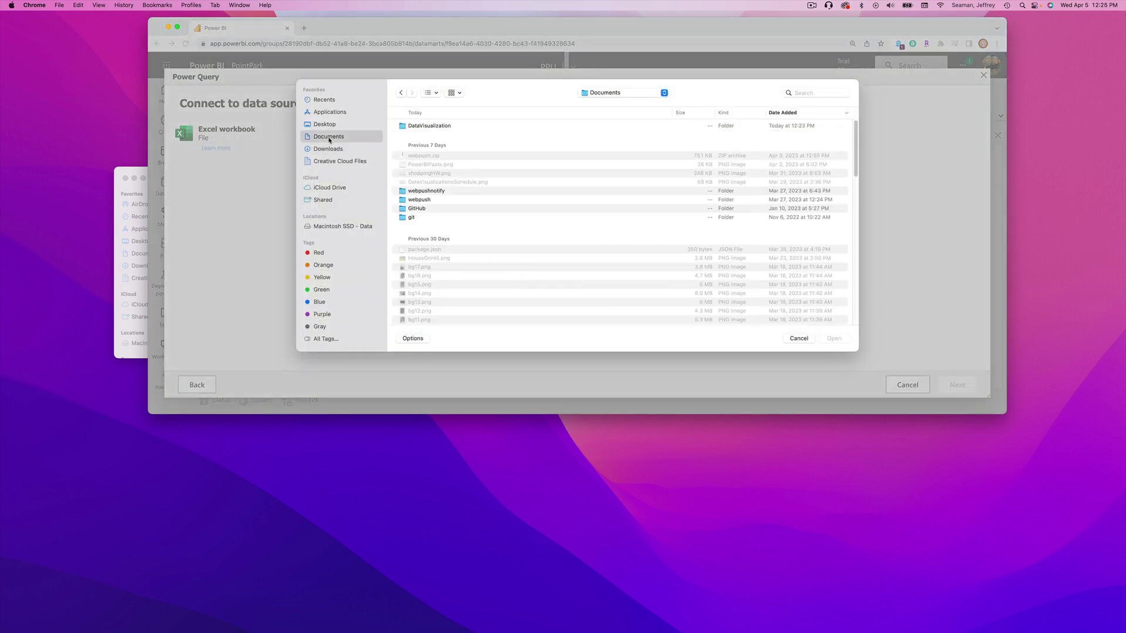
double_click(421, 127)
double_click(422, 127)
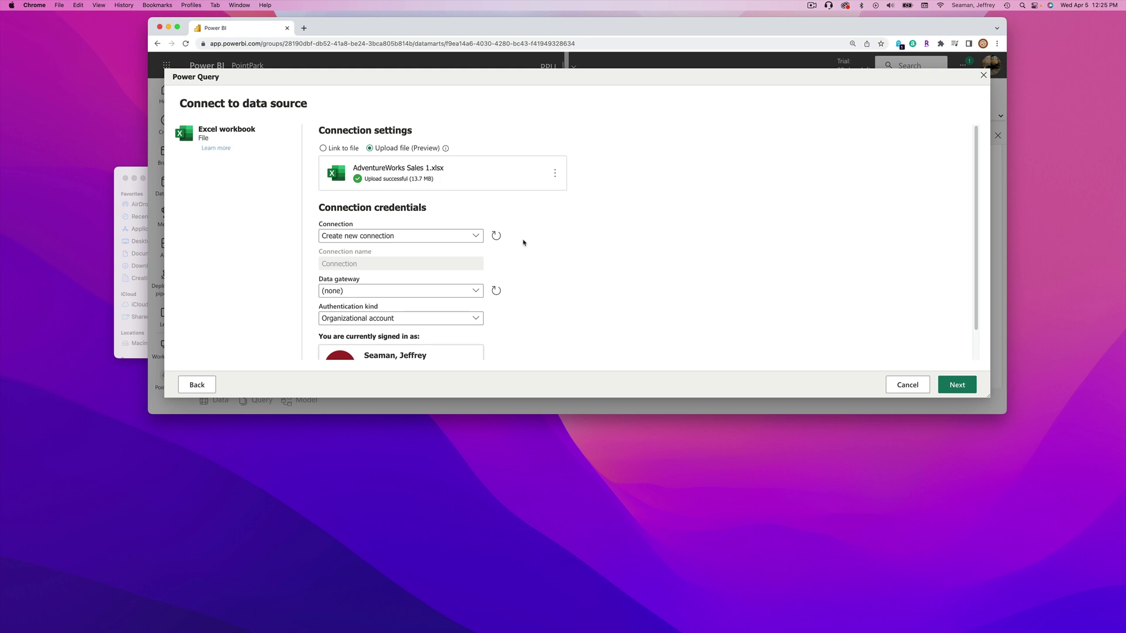
Refresh the connection list and proceed with a new connection, no data gateway and organizational account authentication.
scroll(520, 271, down, 1)
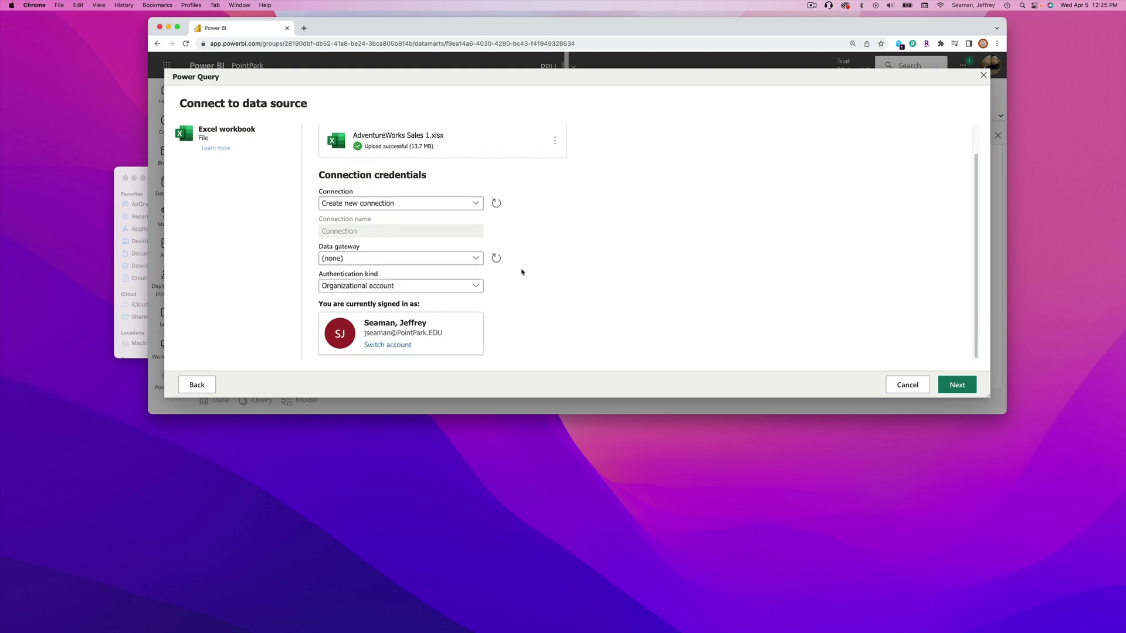
click(494, 203)
click(962, 387)
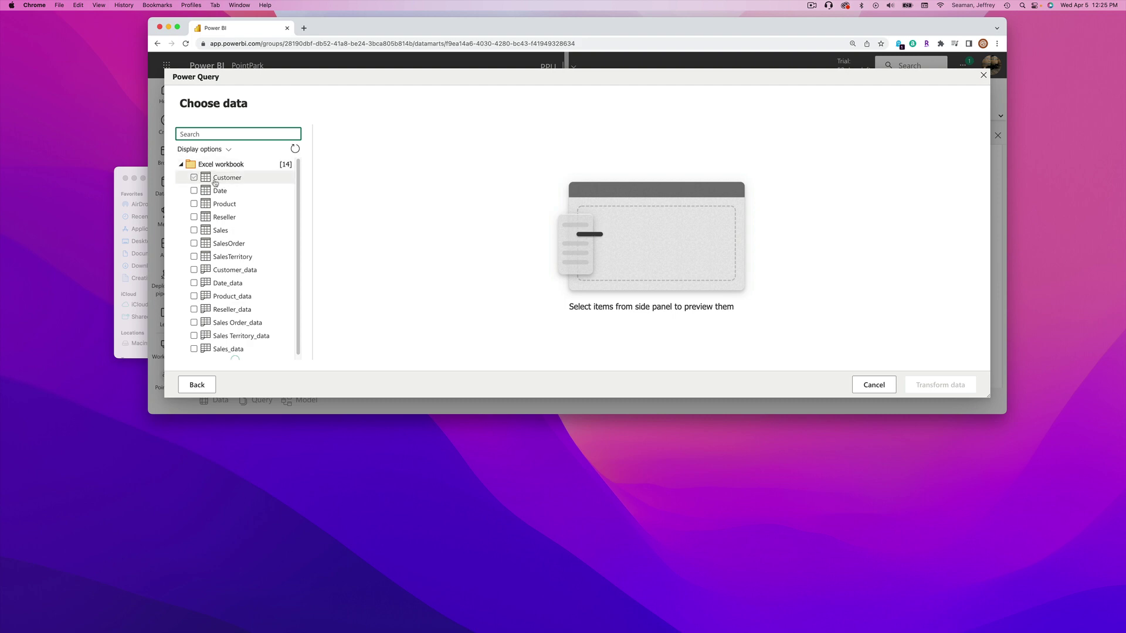
Include the Customer, Date, Product, Reseller, Sales and SalesOrder tables from the workbook and bring them into the query editor for transformation.
click(194, 178)
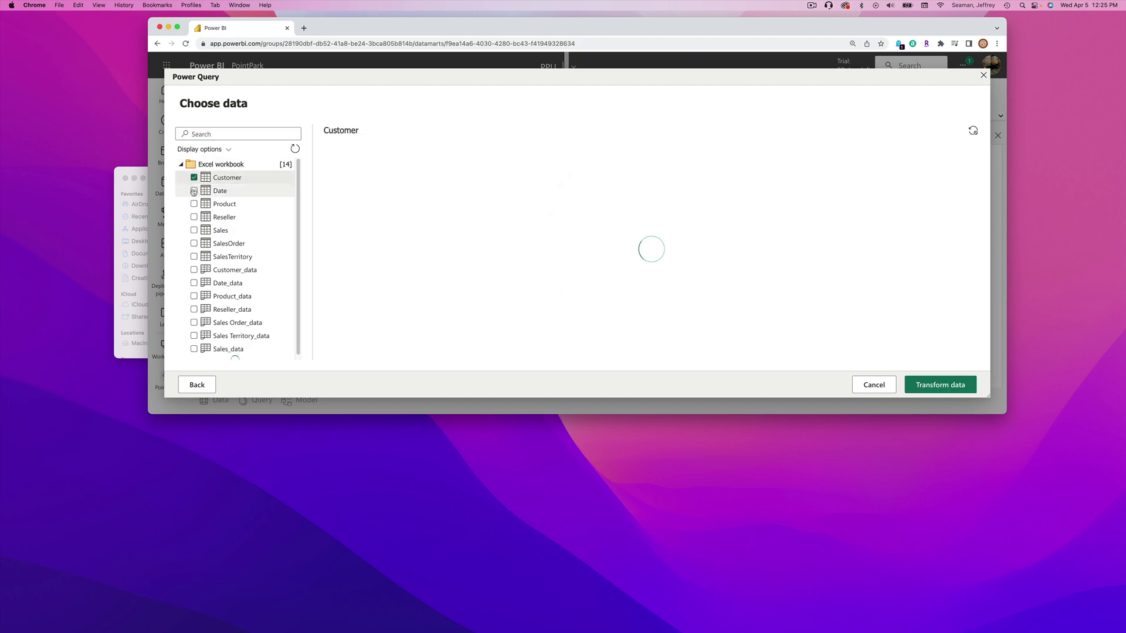
click(194, 191)
click(193, 203)
click(193, 218)
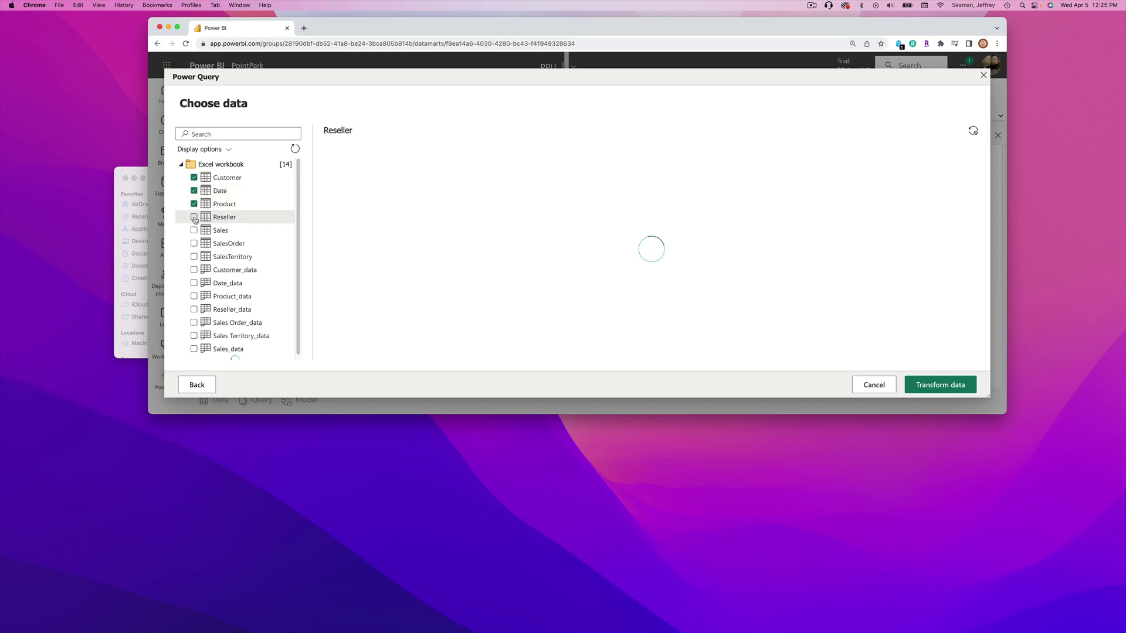
click(193, 230)
click(194, 244)
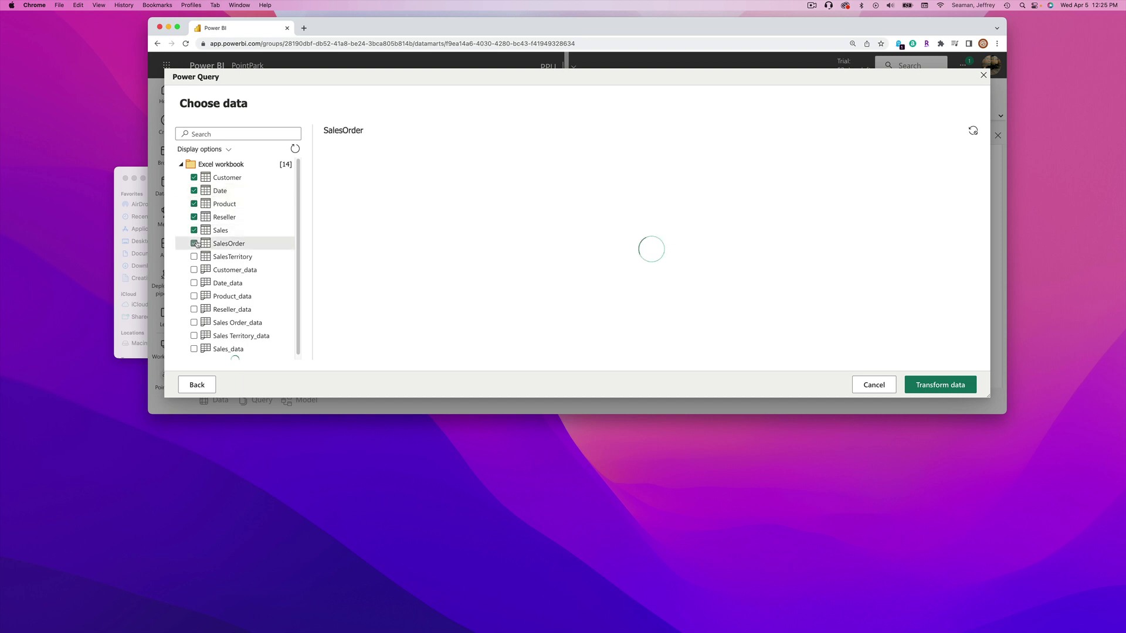
click(935, 385)
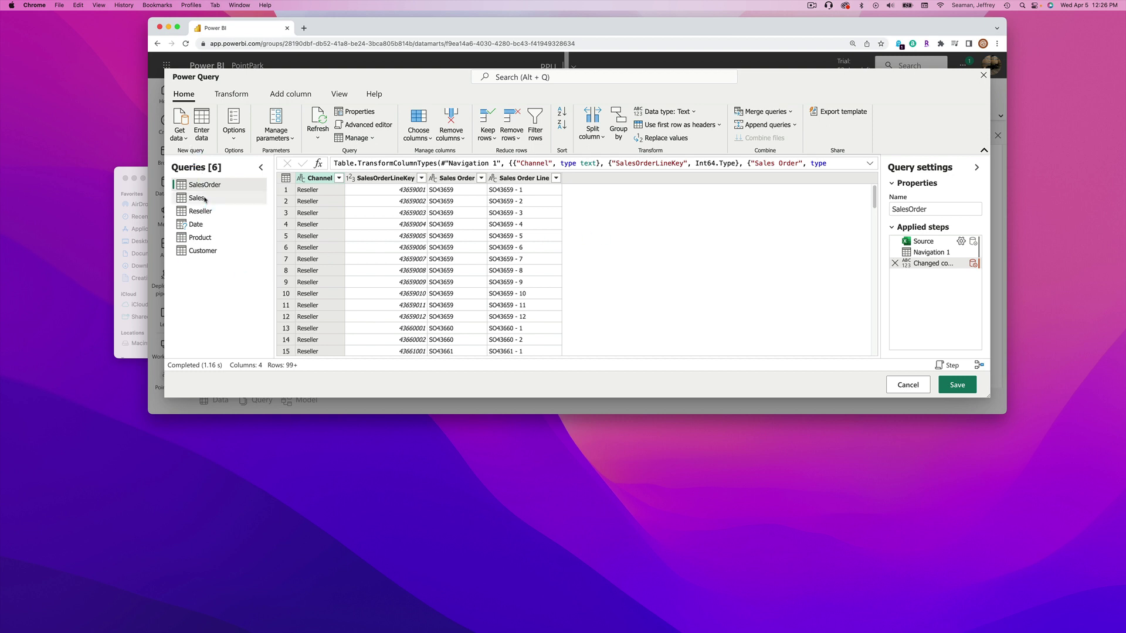
Save the queries without transformations to load them into the datamart, and check the loading progress.
click(339, 178)
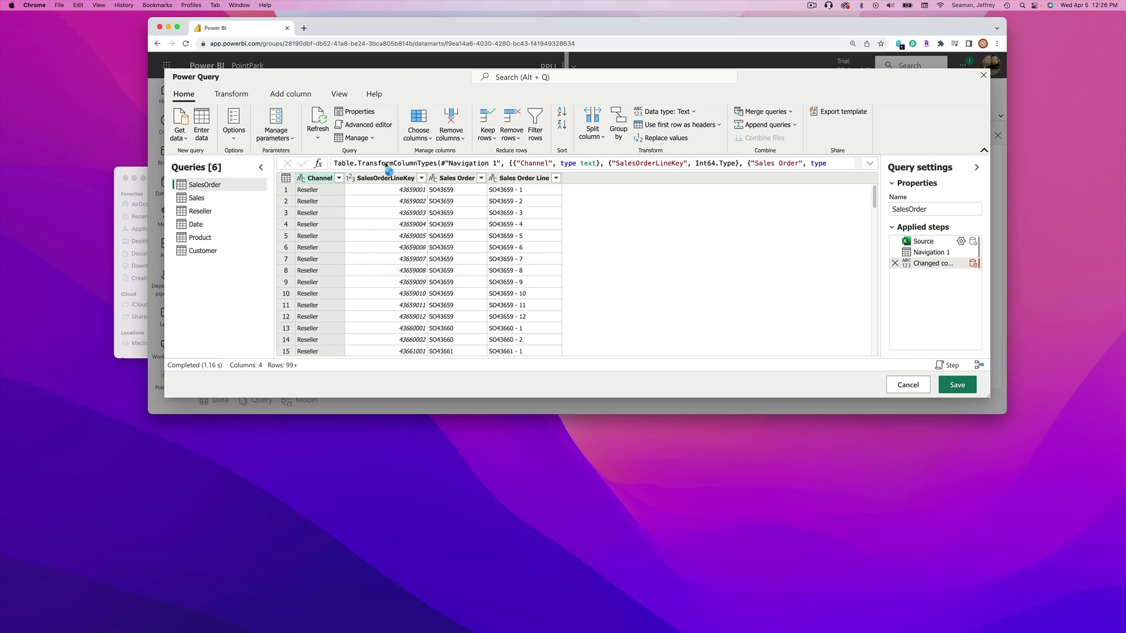
click(199, 208)
click(961, 388)
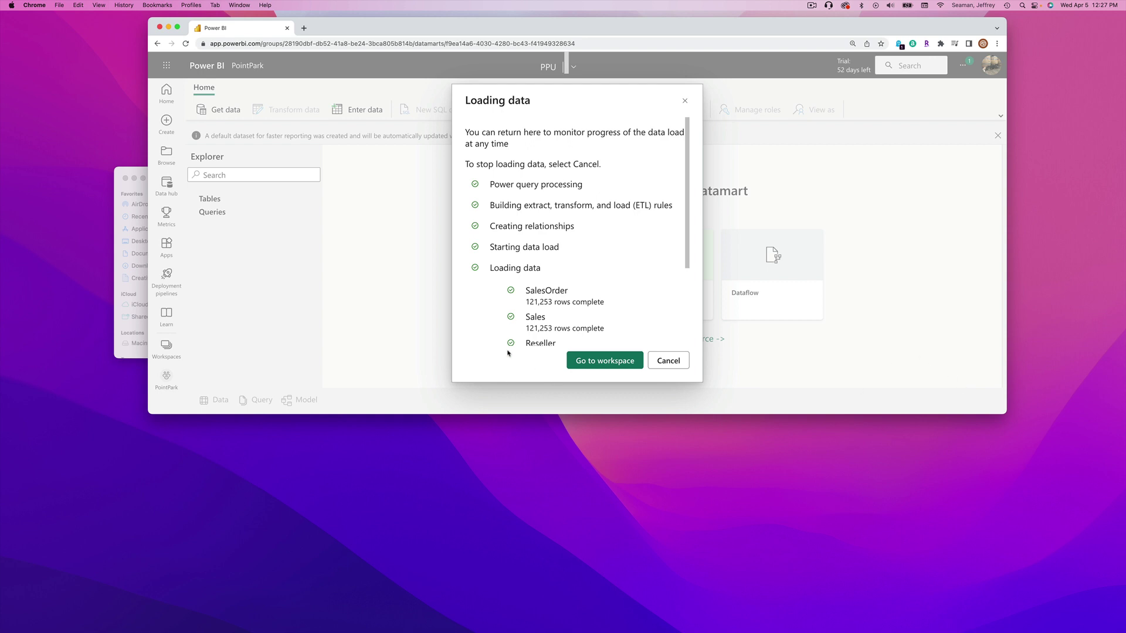
scroll(621, 267, down, 3)
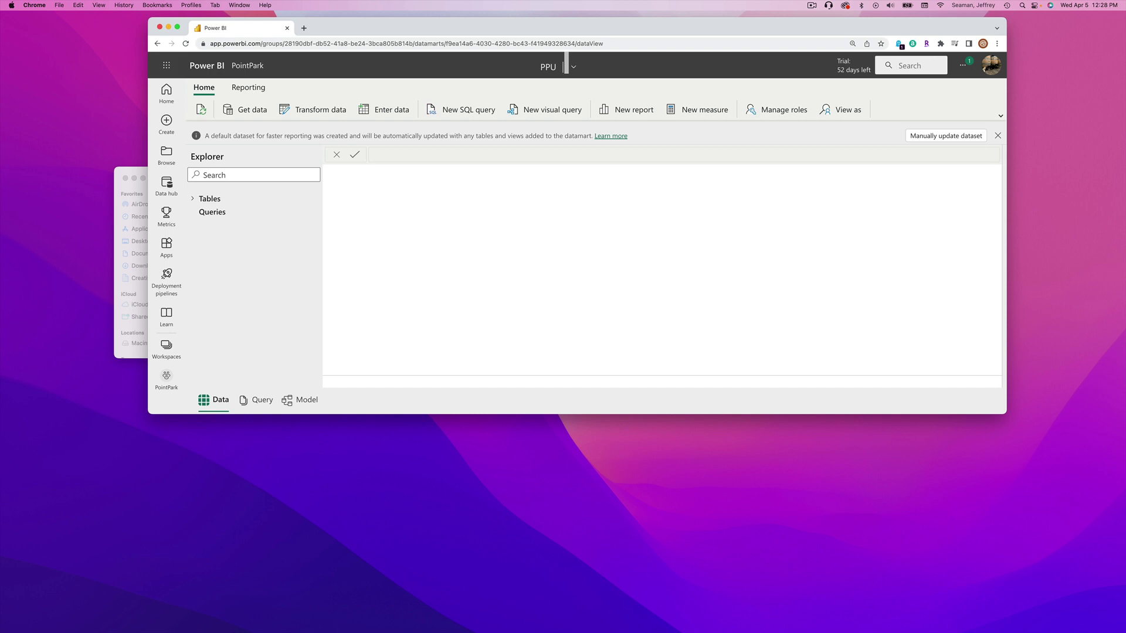
Expand the list of loaded tables, and arrange the Customer, Product and Reseller tables beside Sales in the model diagram.
click(208, 202)
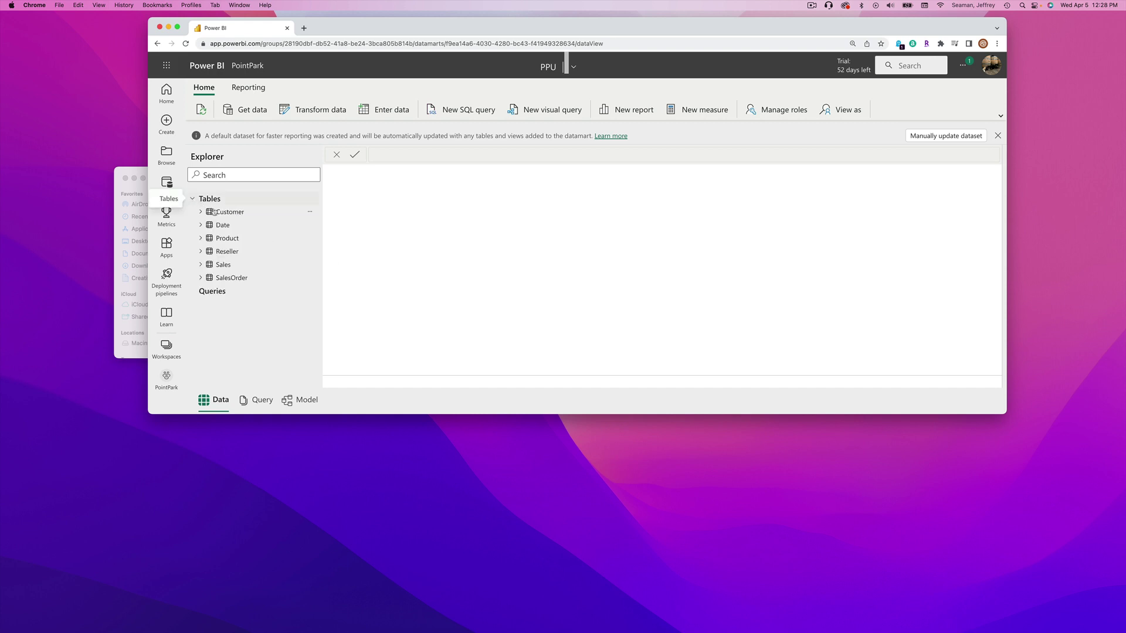
click(229, 268)
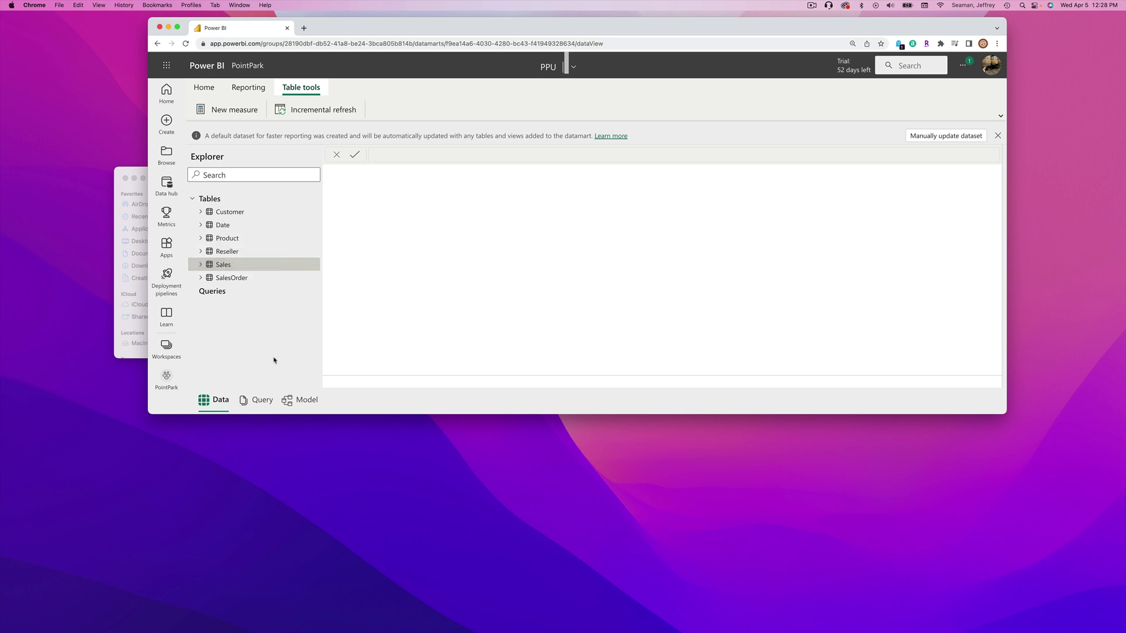
click(294, 401)
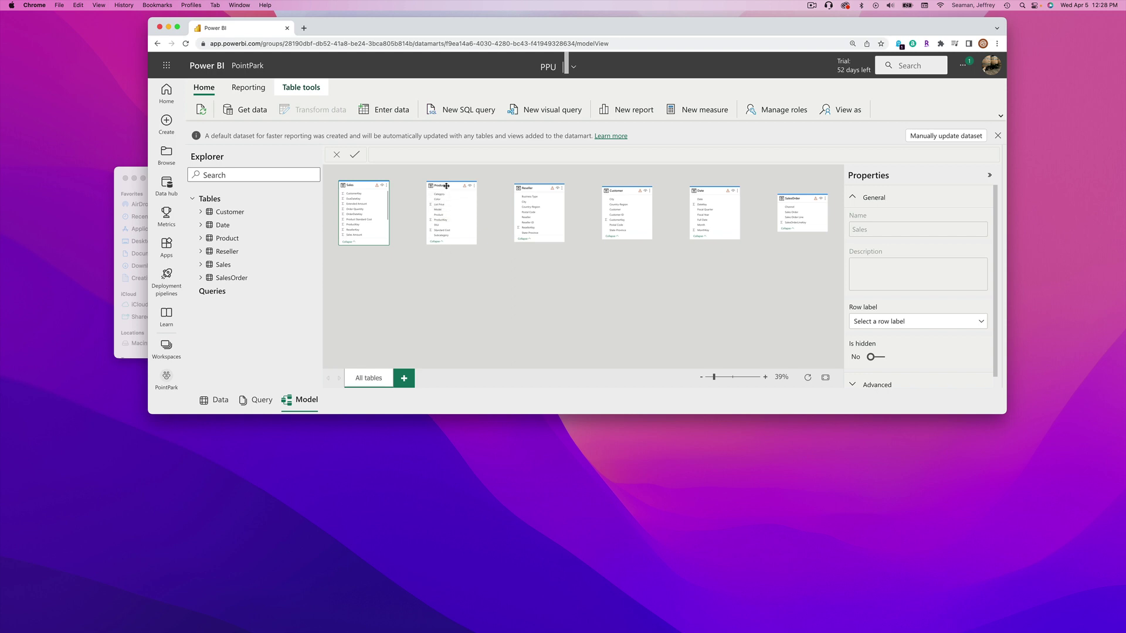
drag(435, 226, 434, 186)
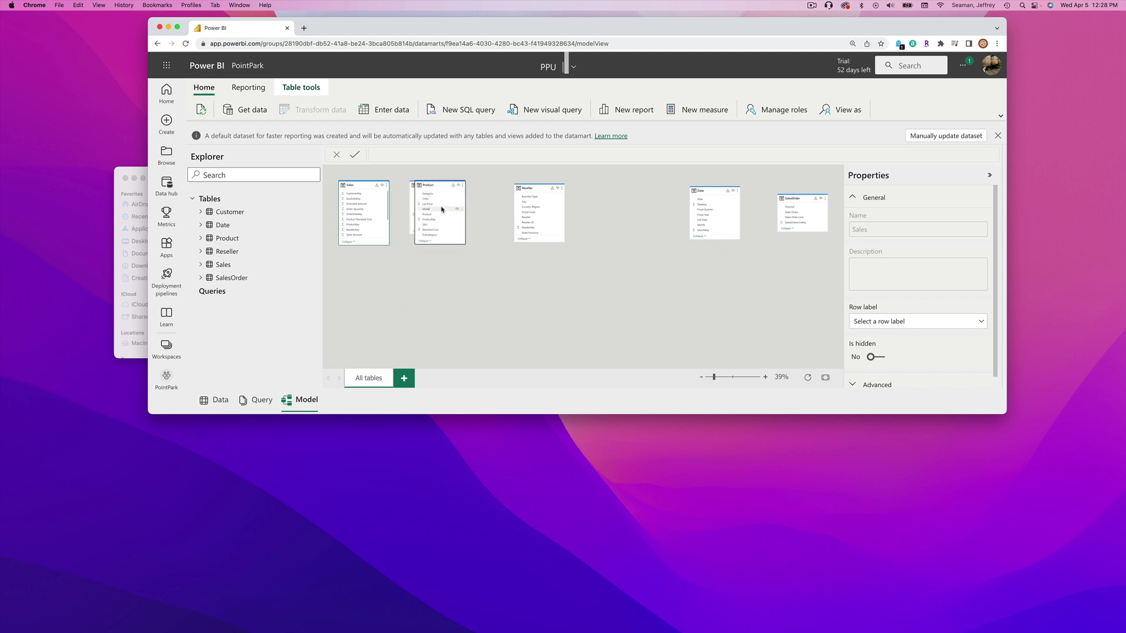
drag(453, 188, 528, 185)
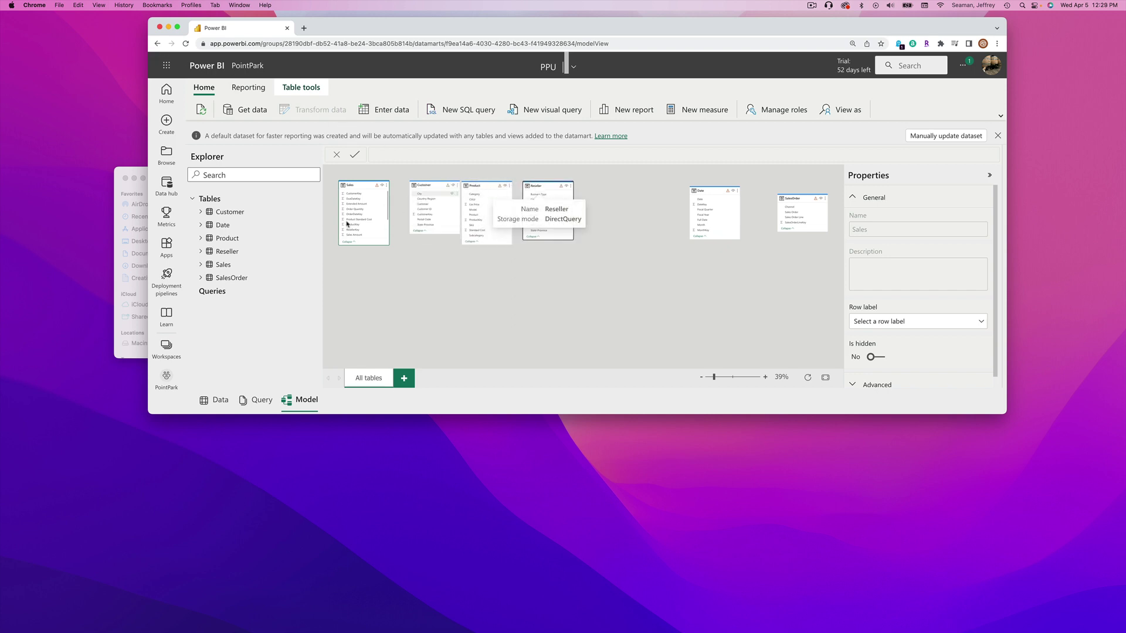
Build a visual query from the Sales table and look through all its columns in the results preview.
click(262, 399)
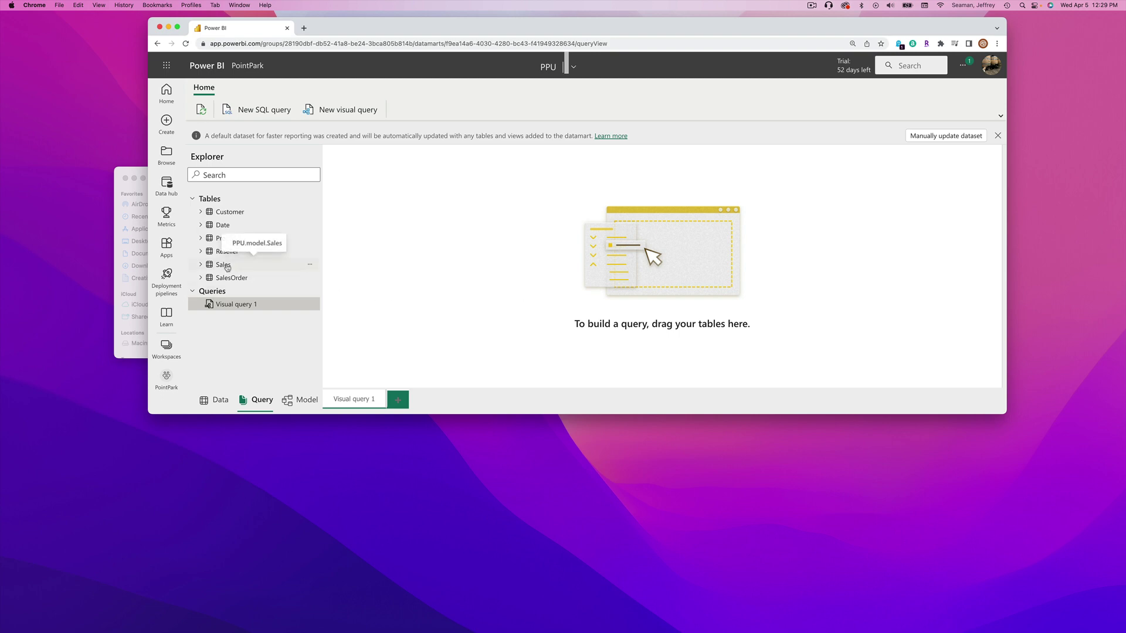
drag(226, 268, 572, 254)
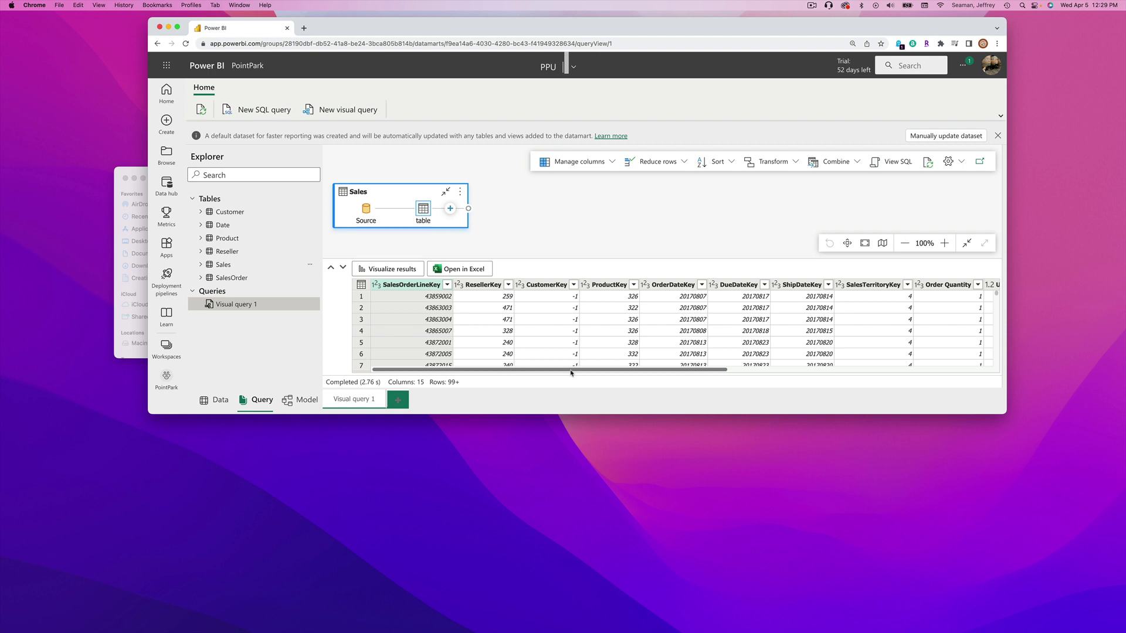
drag(570, 373, 854, 376)
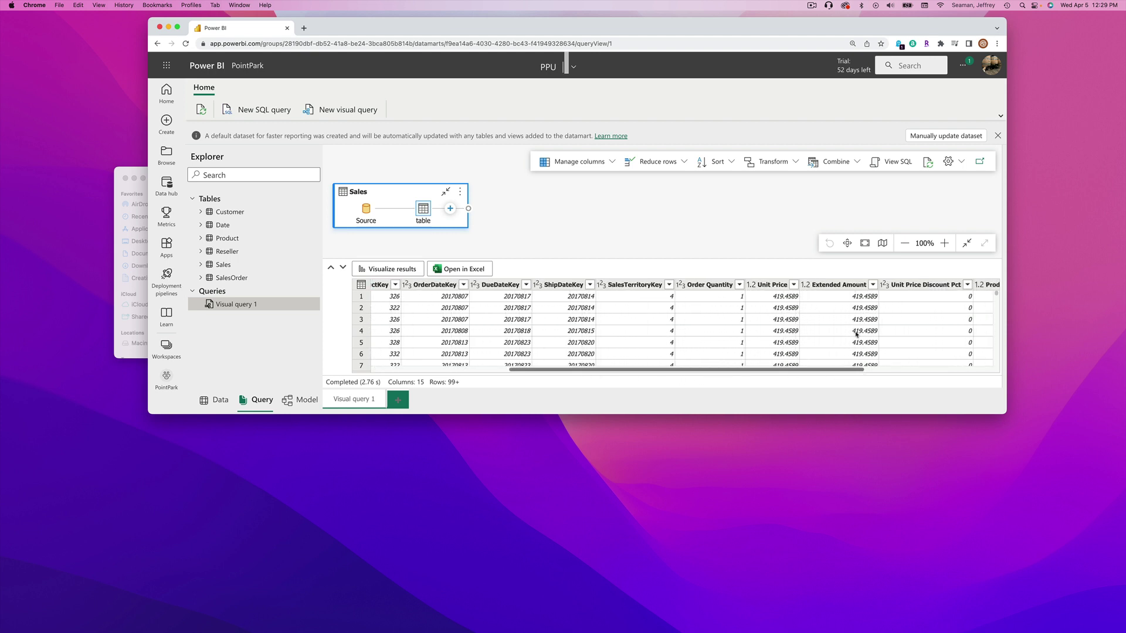
scroll(883, 371, right, 3)
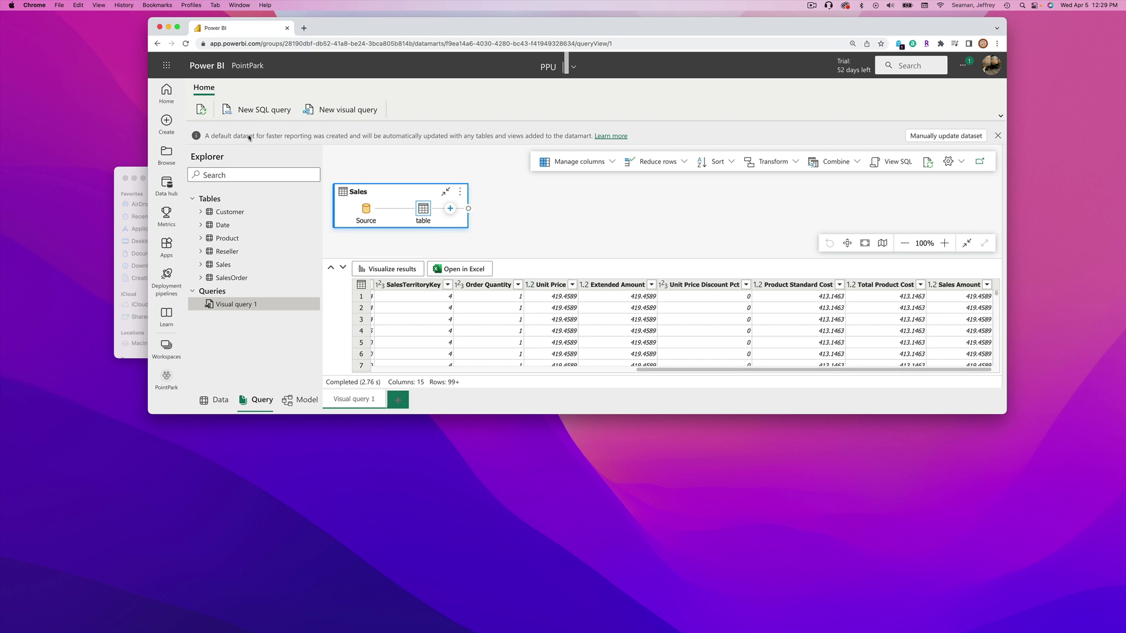
Create a new SQL query containing "select top 100 * from Sales" and run it.
click(259, 112)
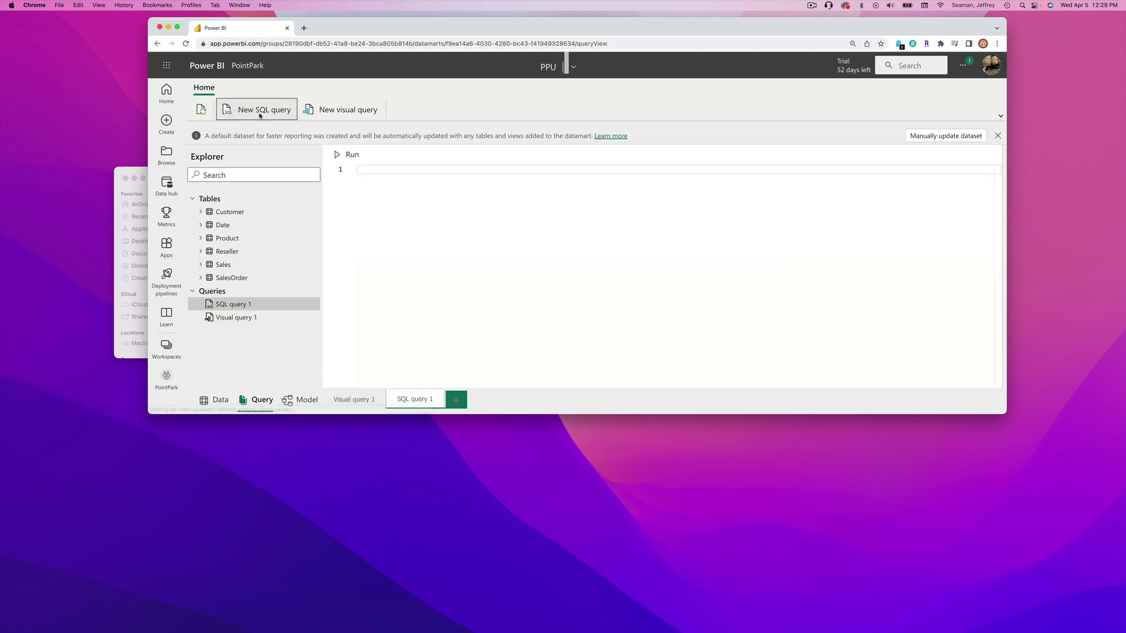
click(377, 170)
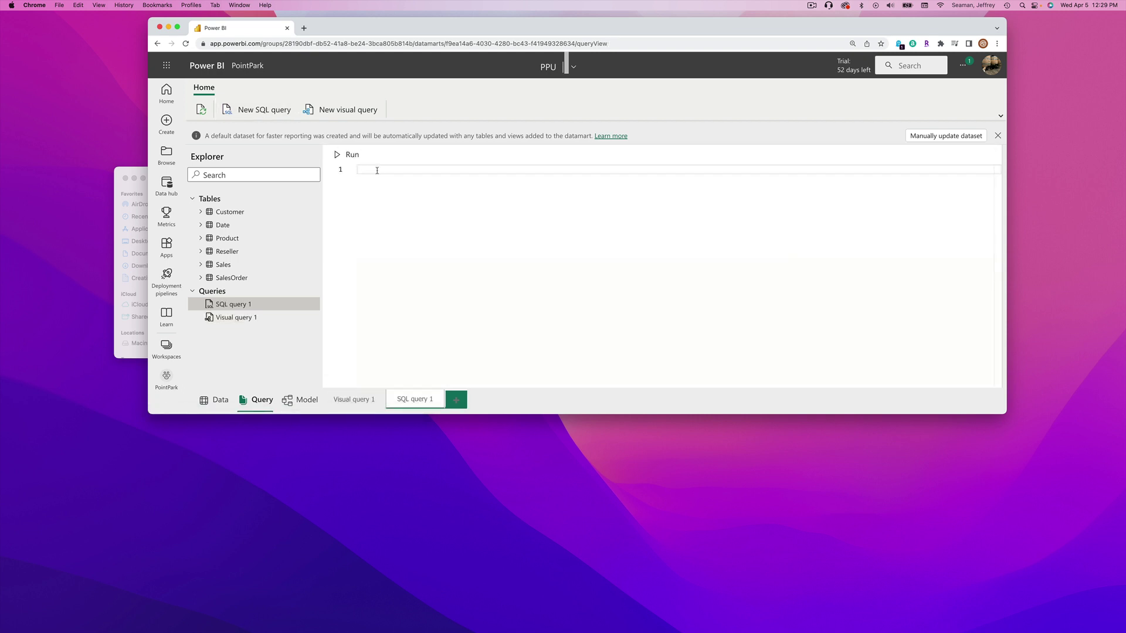
text(select top 100 * from )
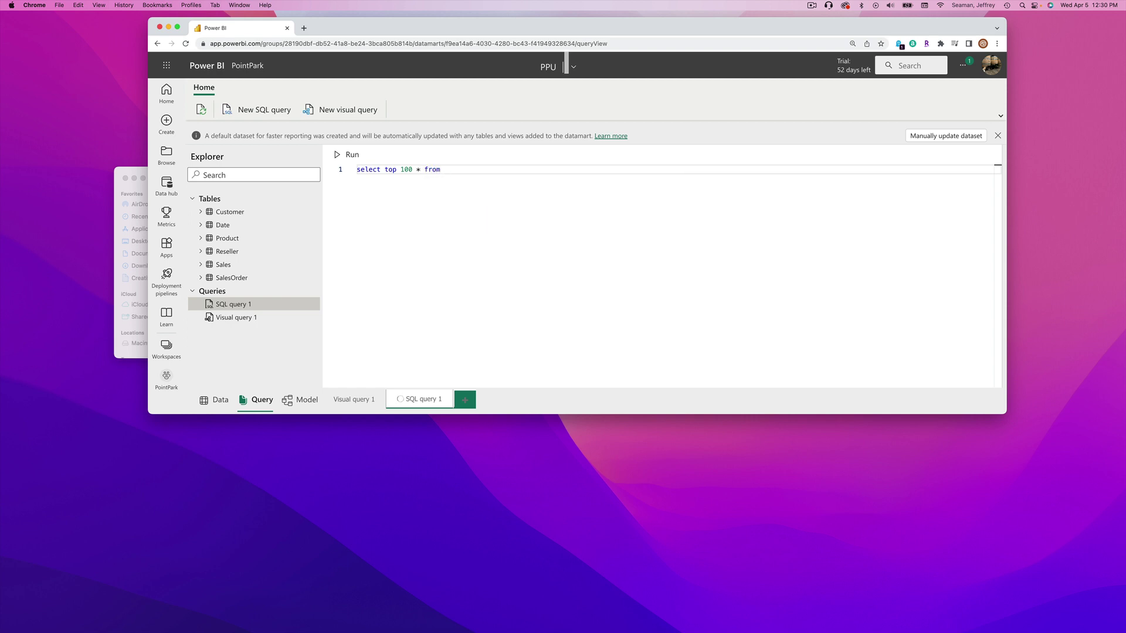
text(Sales)
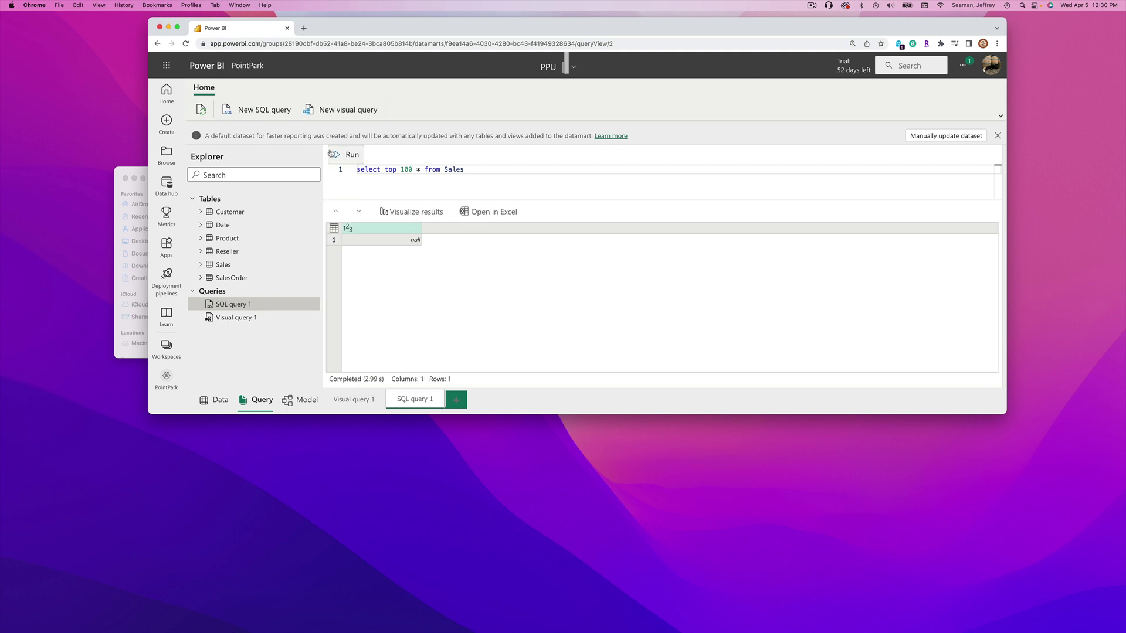
click(332, 153)
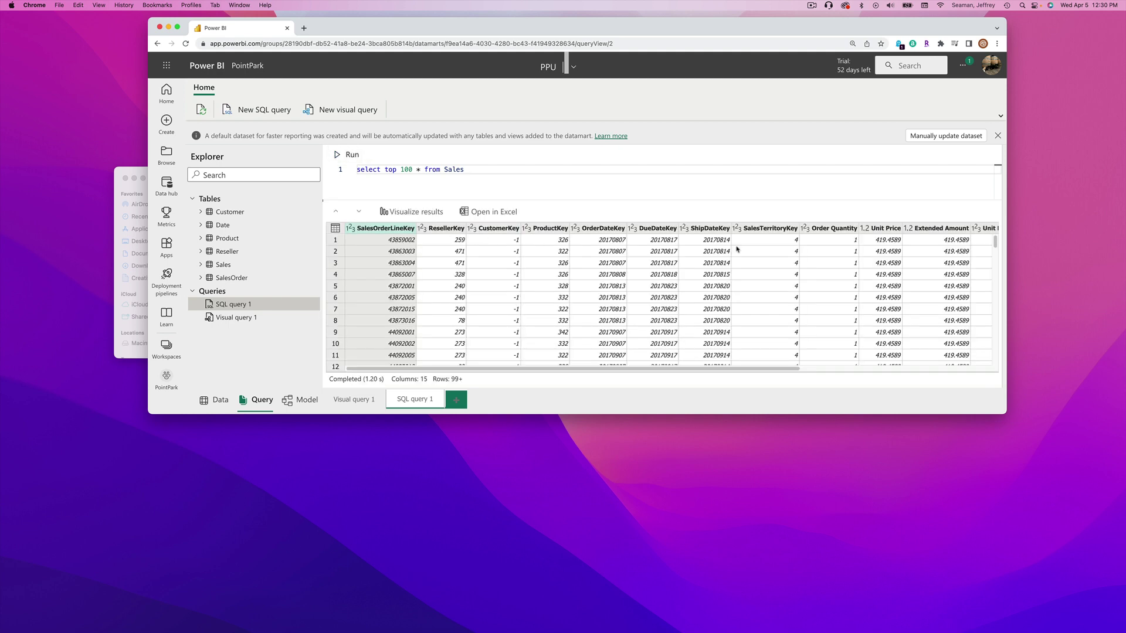
Examine the Sales table's fields alongside the columns returned by the SQL query, and highlight the asterisk in the statement.
click(658, 240)
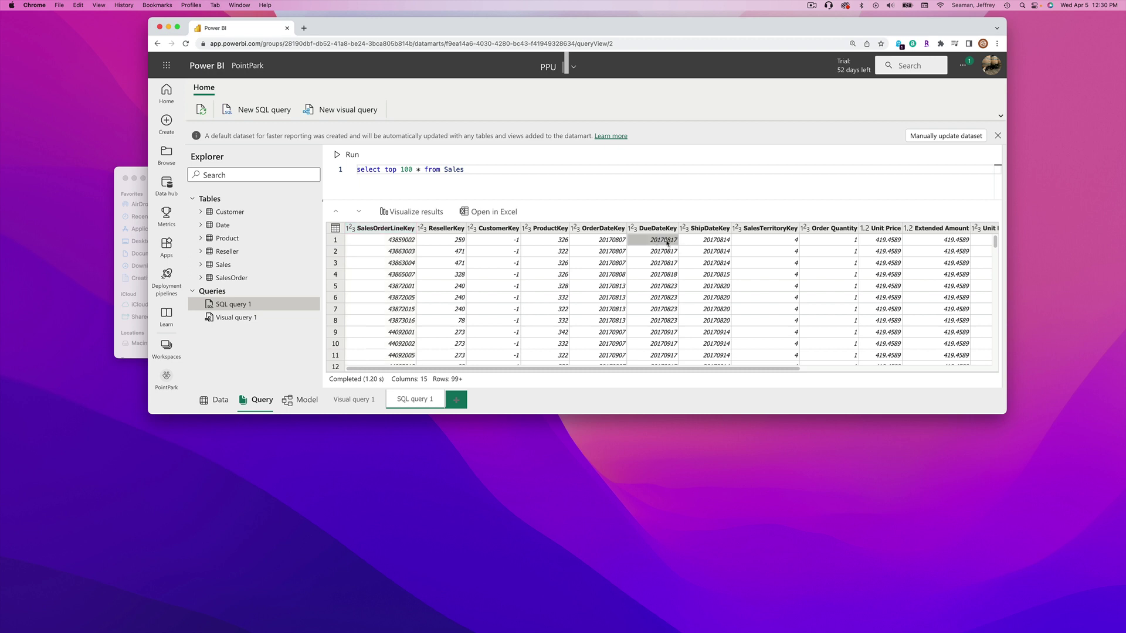
click(202, 265)
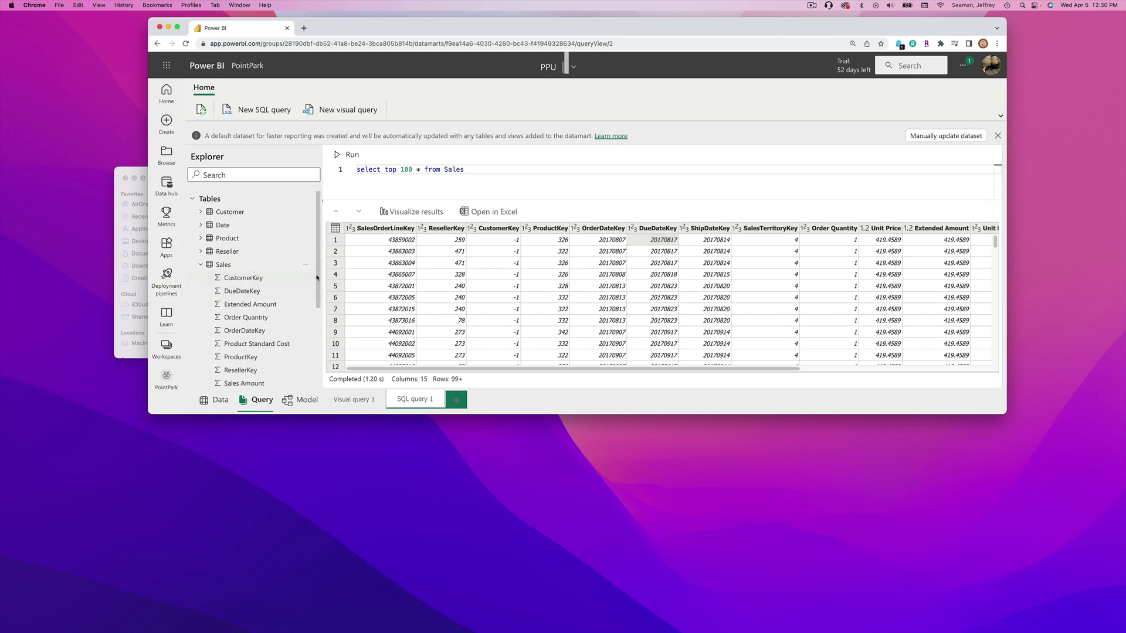
drag(317, 278, 309, 313)
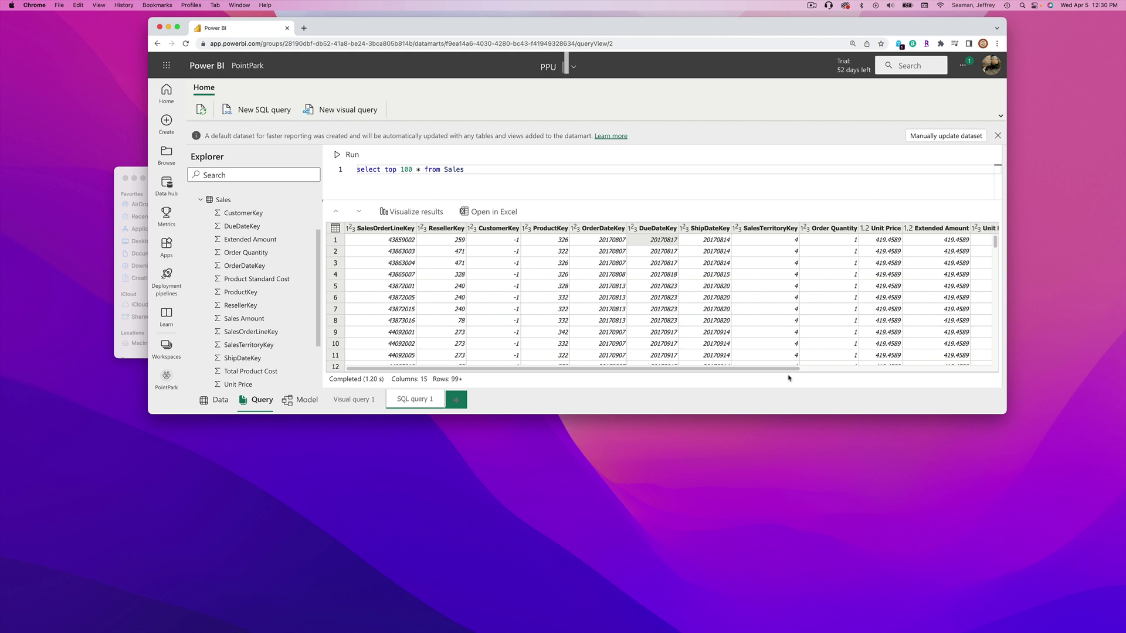
drag(796, 368, 833, 371)
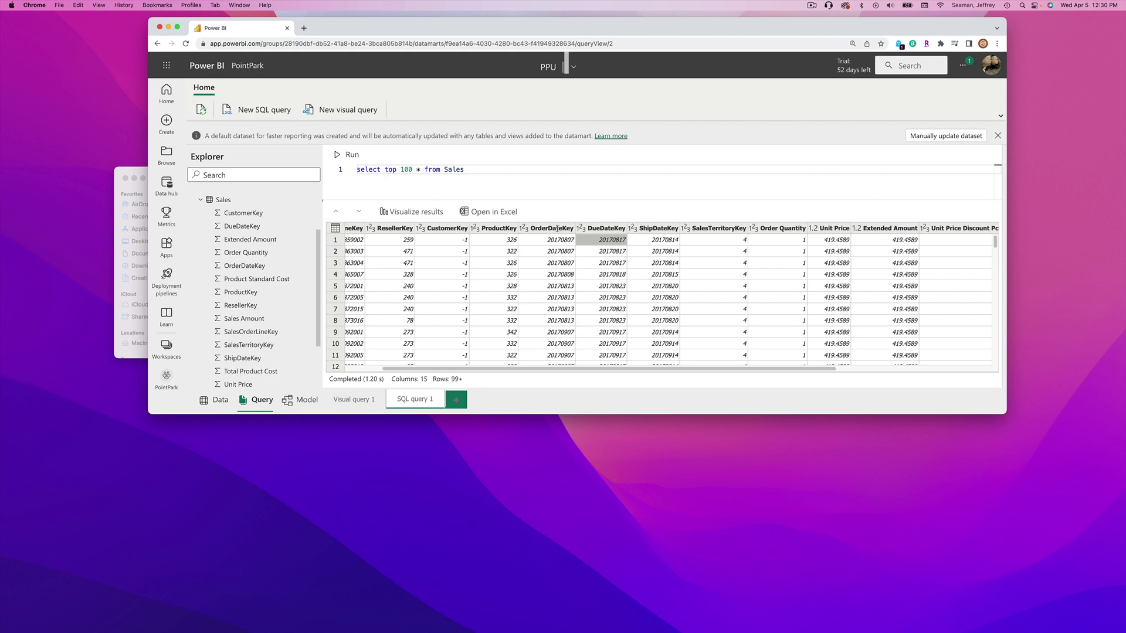
scroll(945, 372, right, 5)
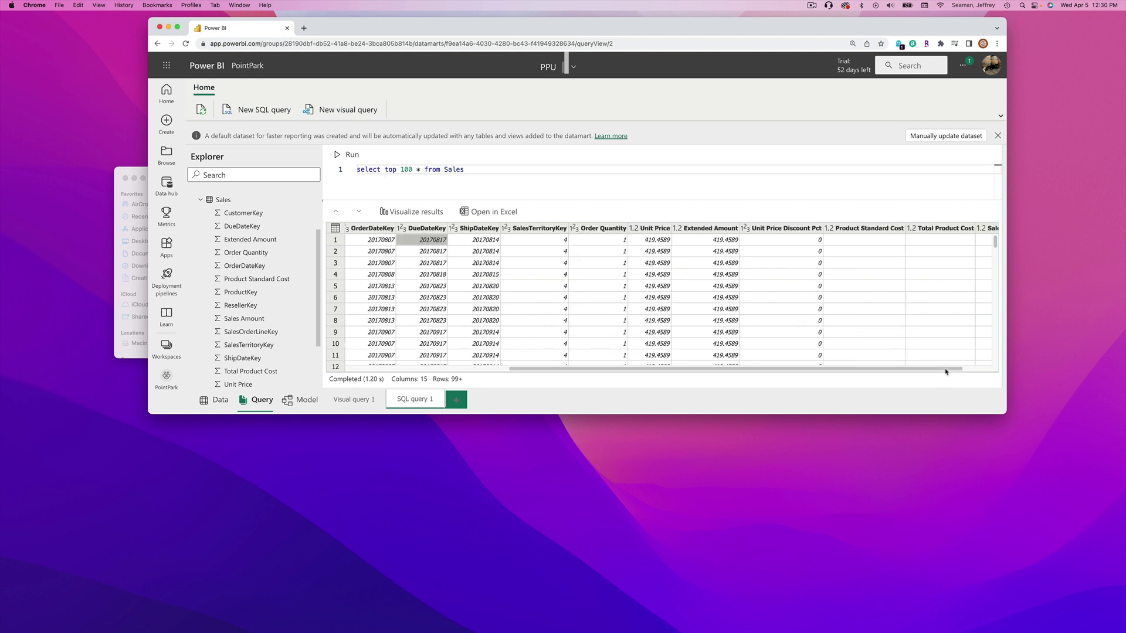
scroll(945, 372, right, 2)
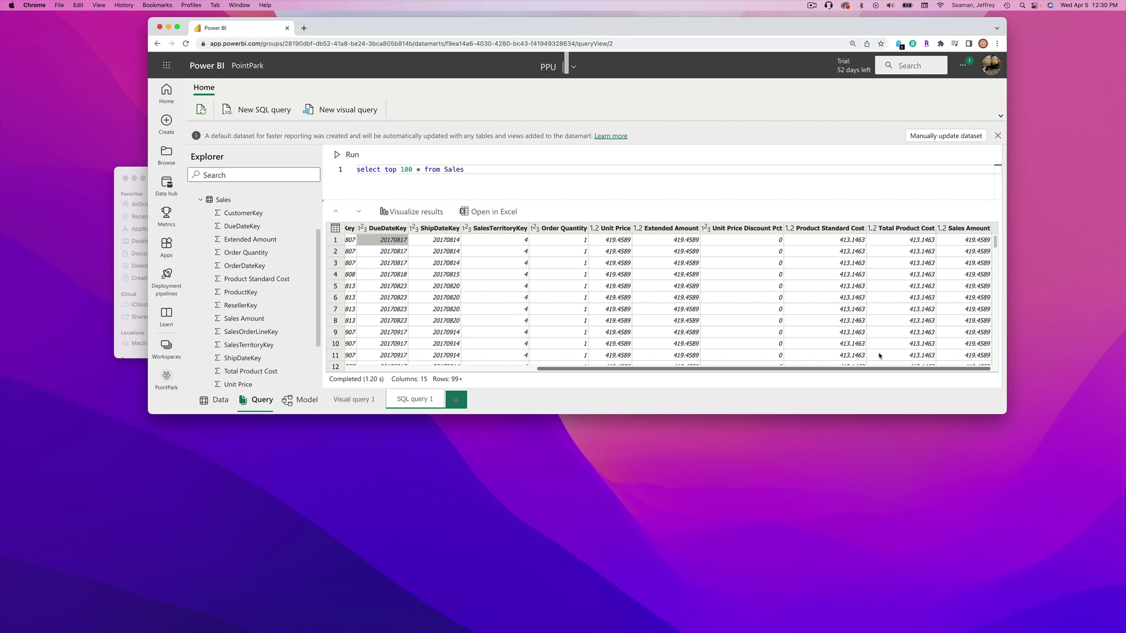
click(417, 170)
double_click(416, 169)
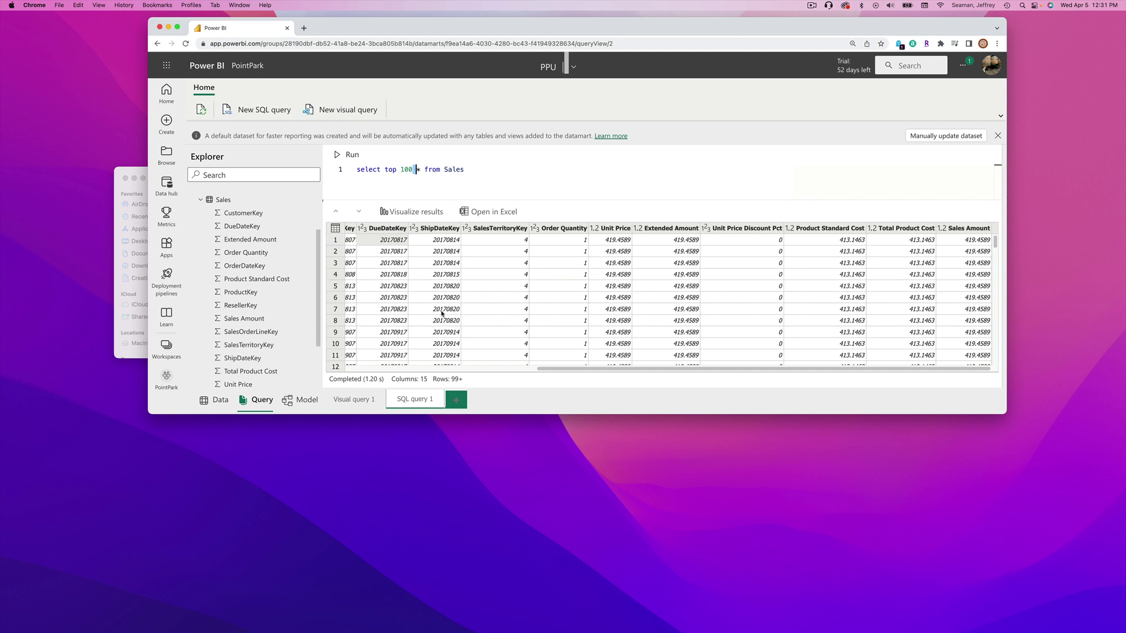
Replace the asterisk in the SQL query with "CustomerKey,[Sales Amount]" and put the from clause on its own line.
click(422, 170)
key(BackSpace)
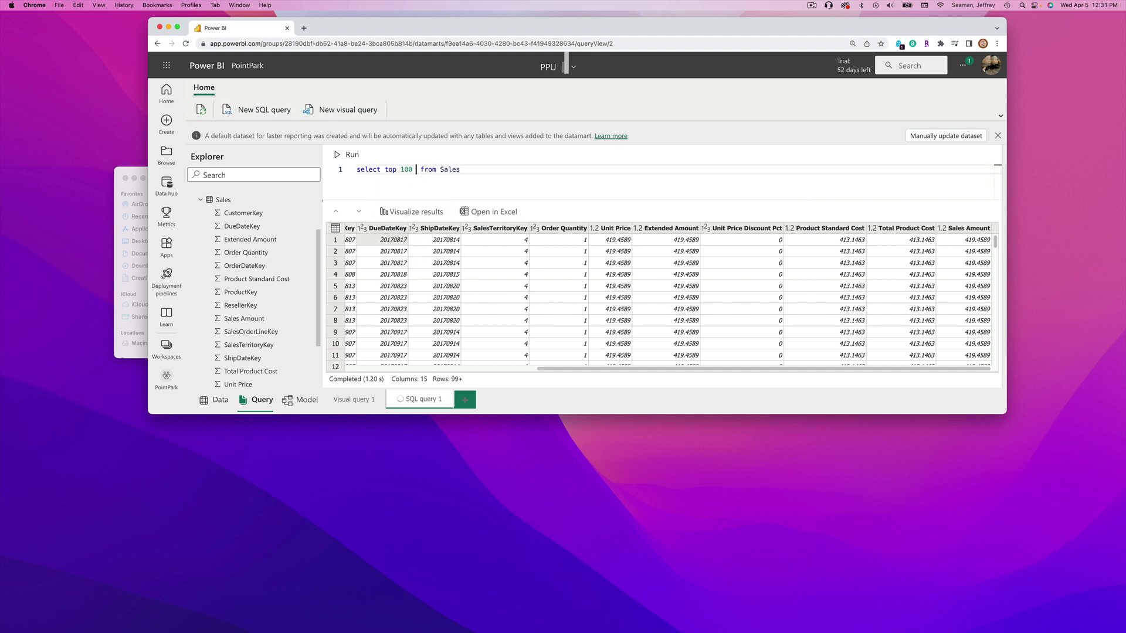
text(Customer)
key(Tab)
text(,Sale)
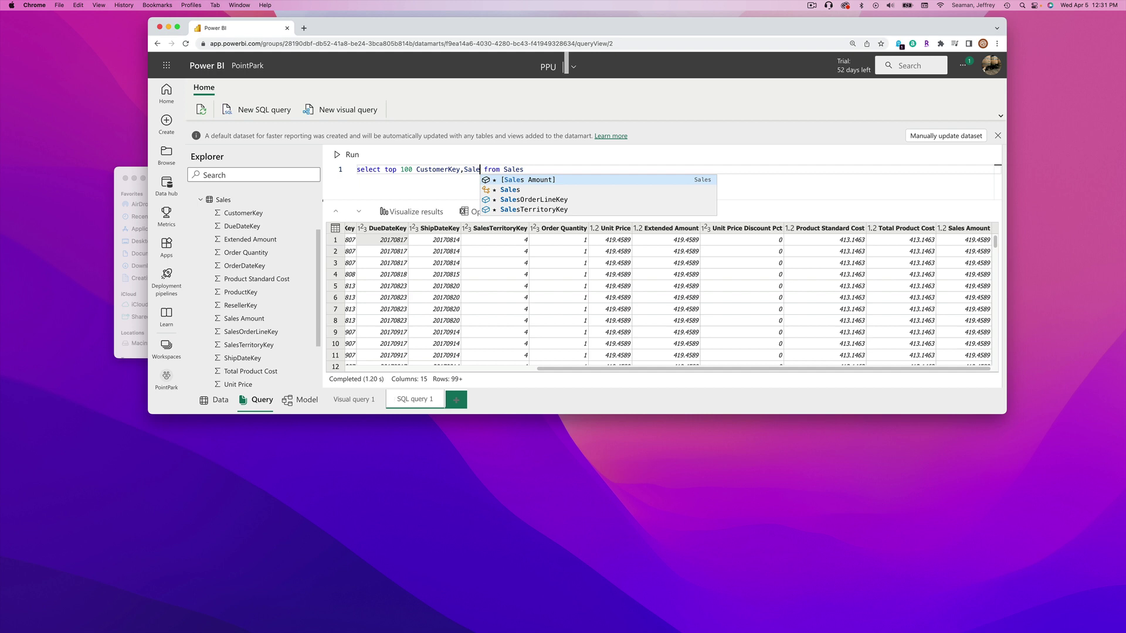
click(514, 180)
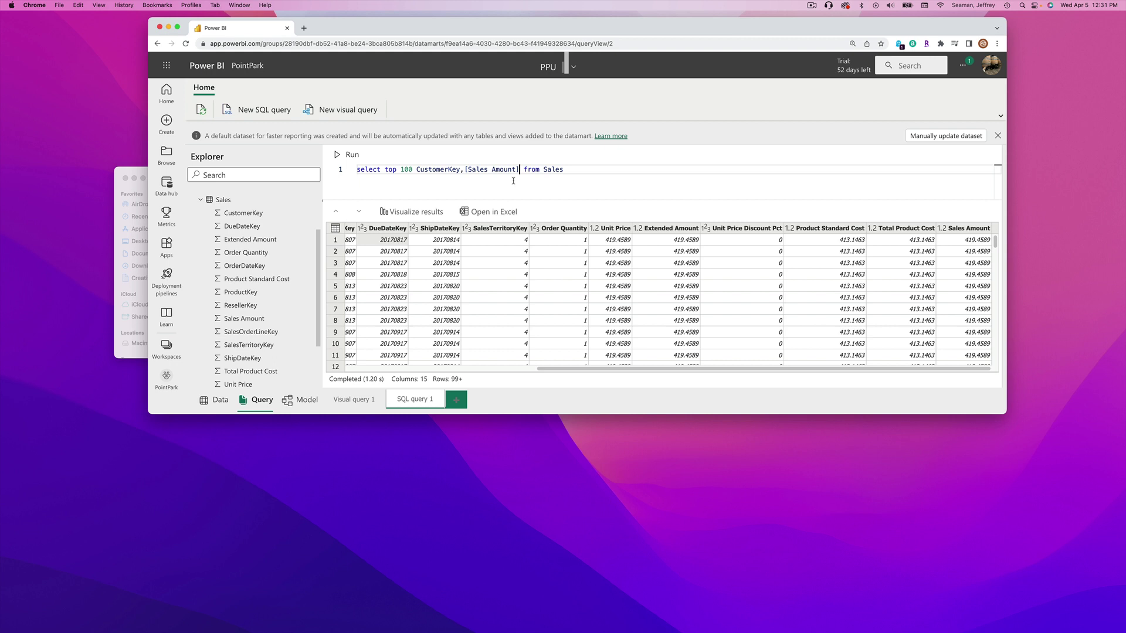
click(522, 169)
key(Return)
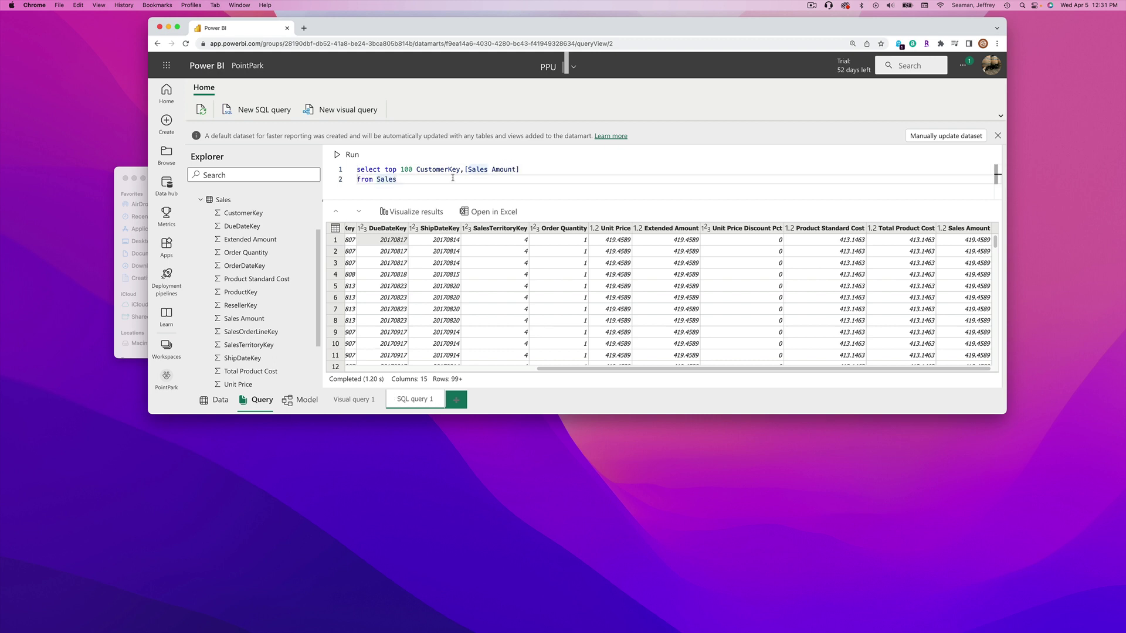
Add a third line to the query ordering it by [Sales Amount] DESC, and try to run it.
key(Return)
text(order )
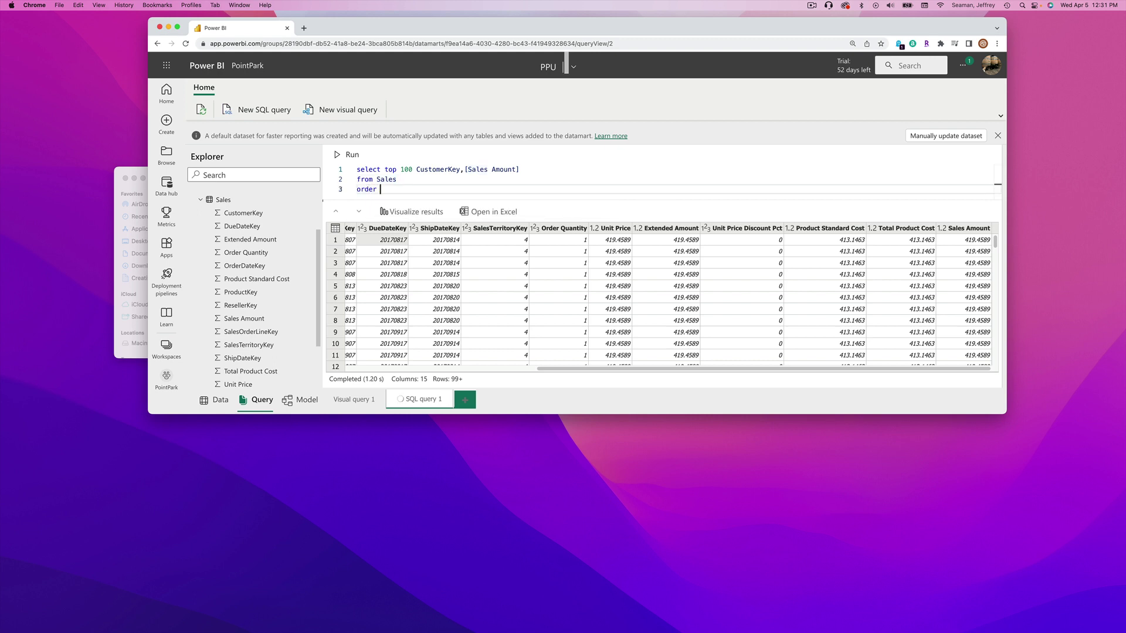
text(by [Sales Am)
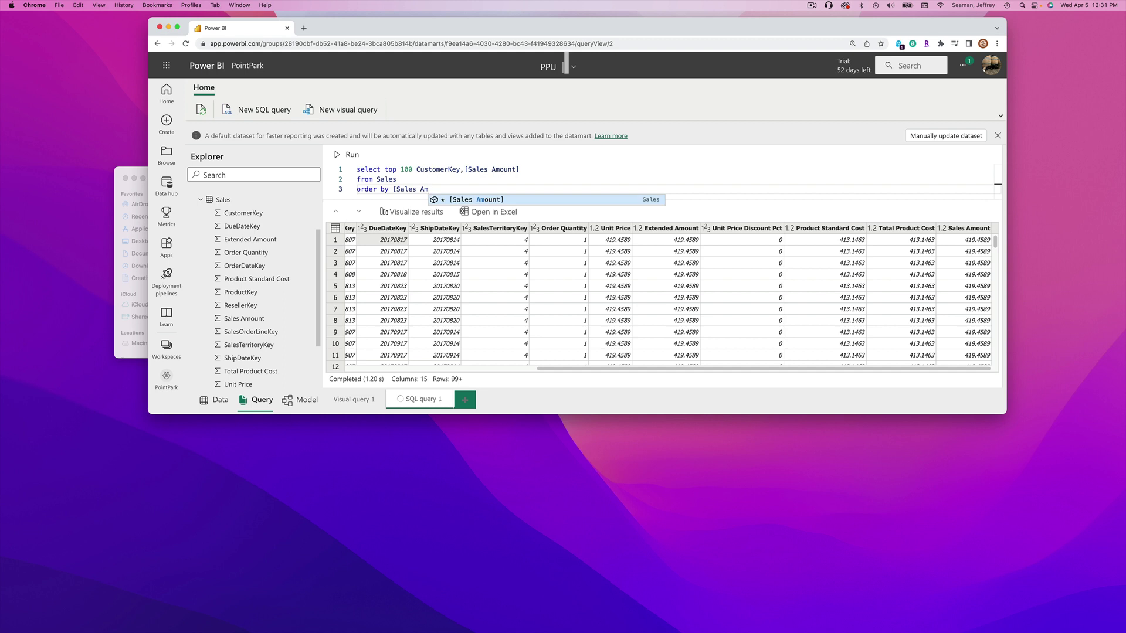
key(Tab)
text(desc)
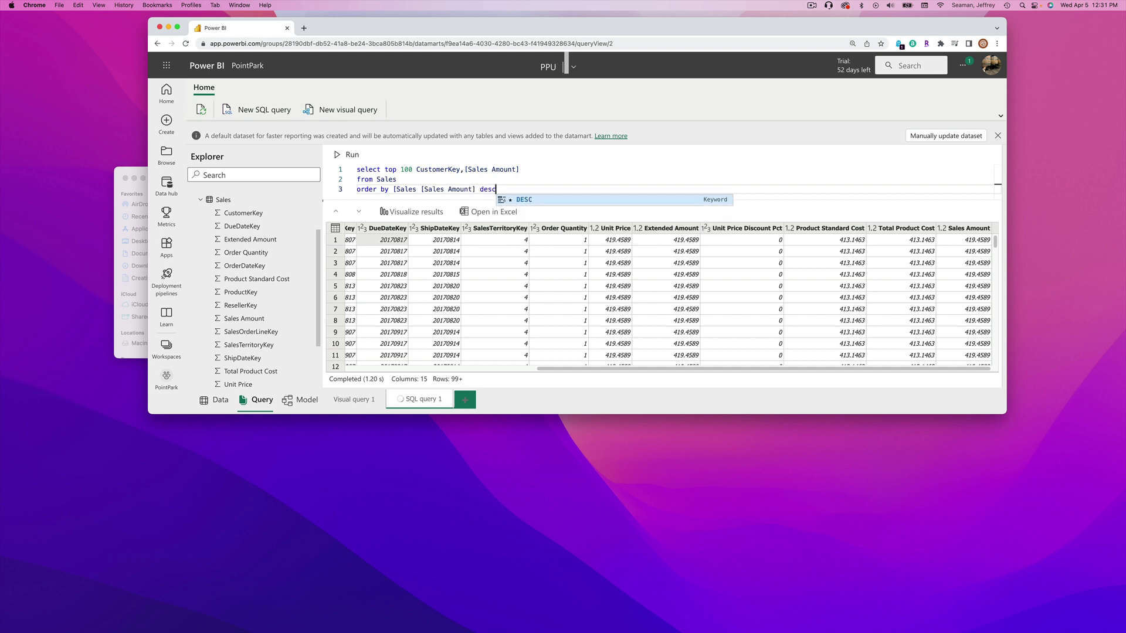
key(Tab)
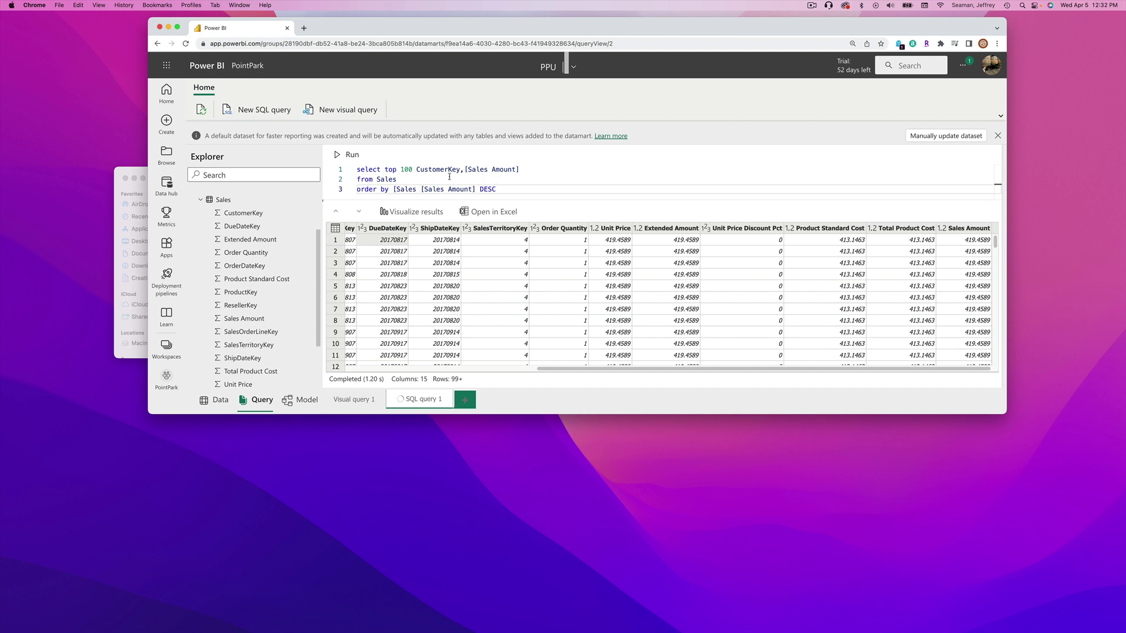
click(350, 156)
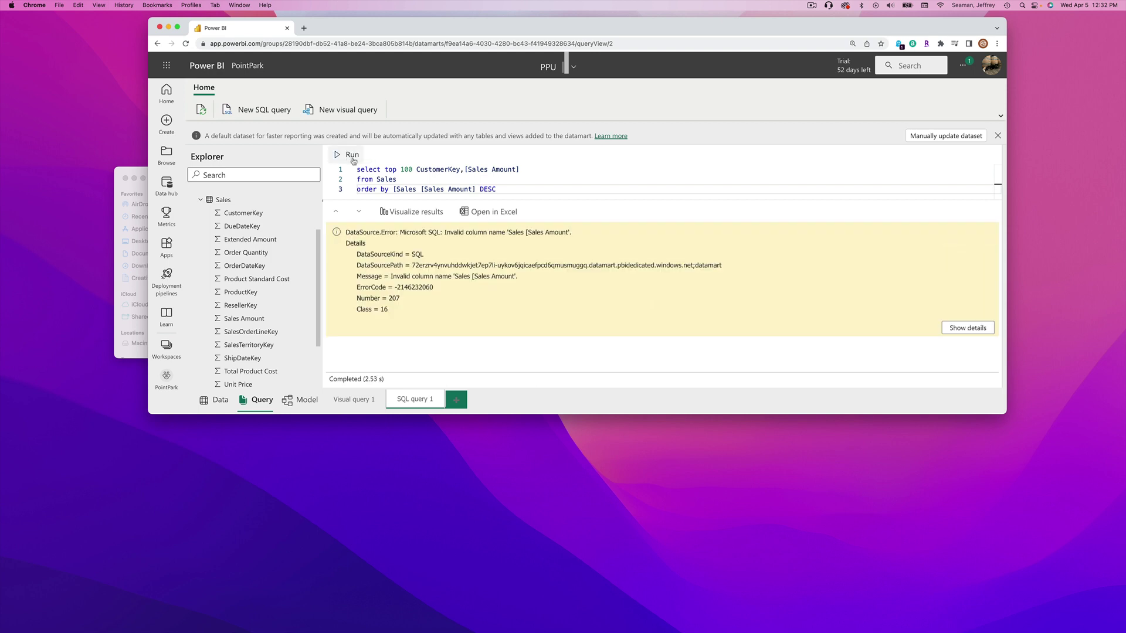
Run only the select and from lines, and run the full query with the sort line corrected to "order by [Sales Amount] DESC".
drag(398, 179, 357, 169)
click(351, 155)
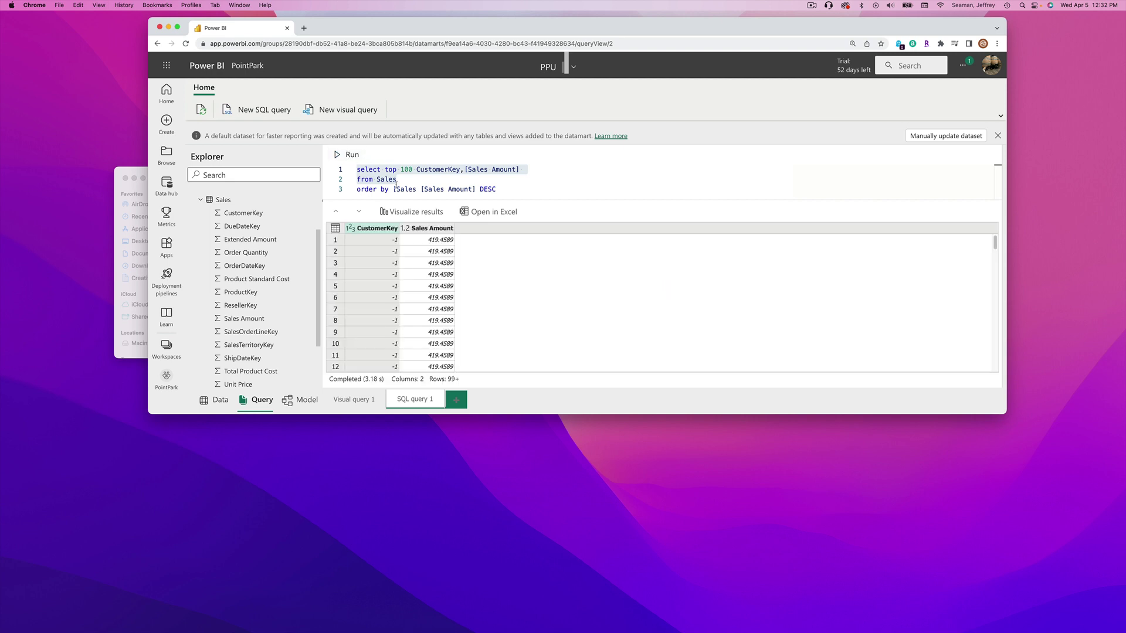
drag(420, 189, 392, 189)
key(BackSpace)
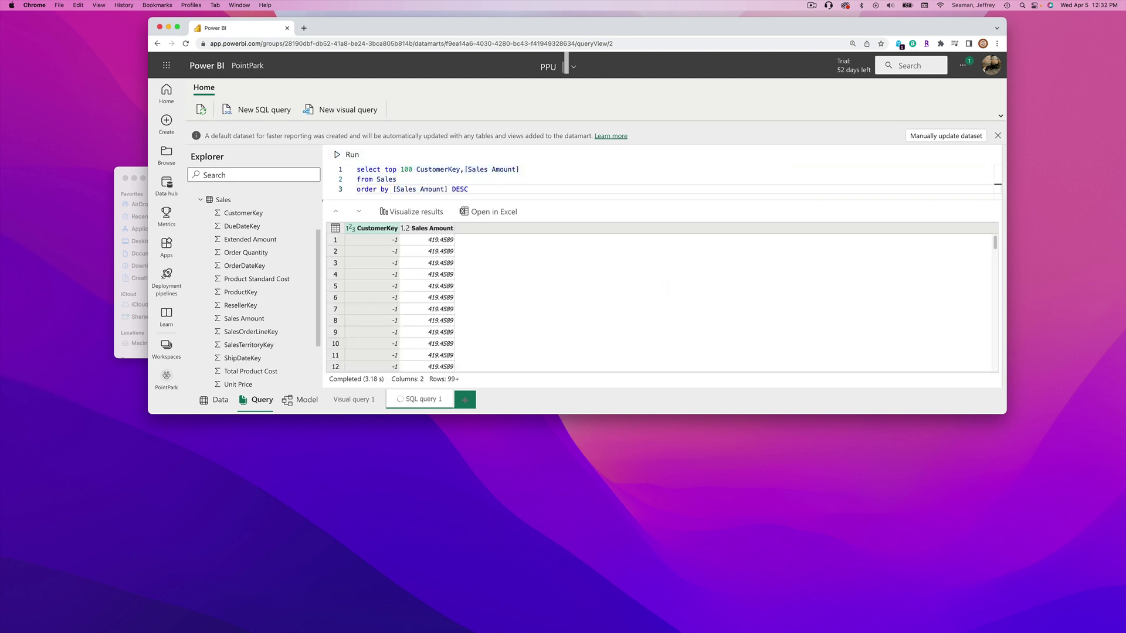
click(350, 155)
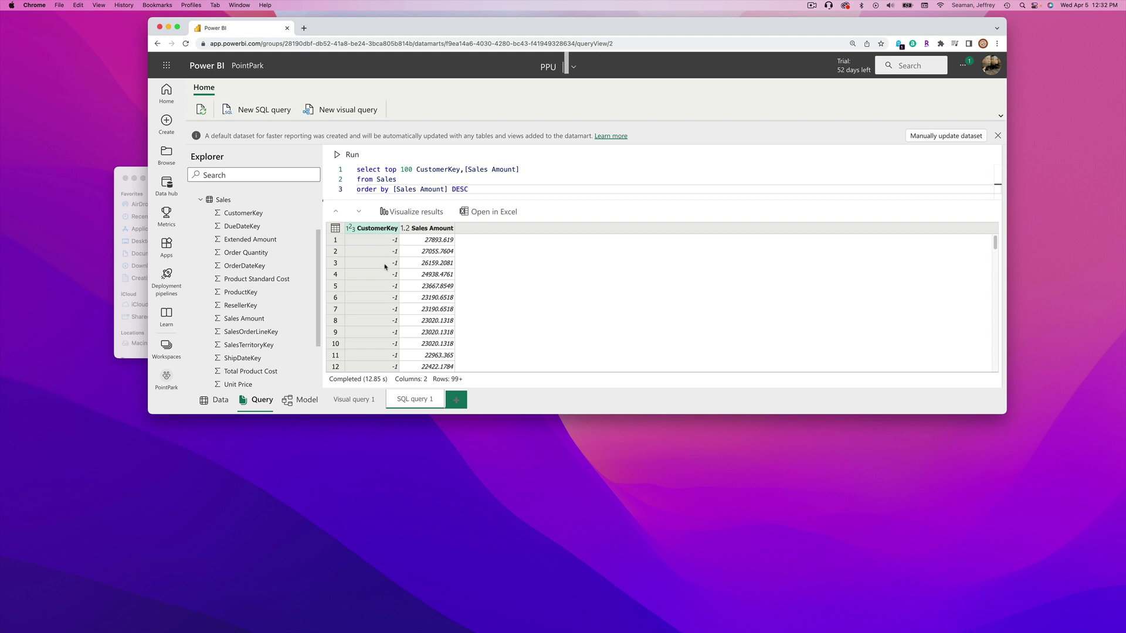
Look through the sorted query rows, and open the results visualization window and close it again.
scroll(393, 274, down, 10)
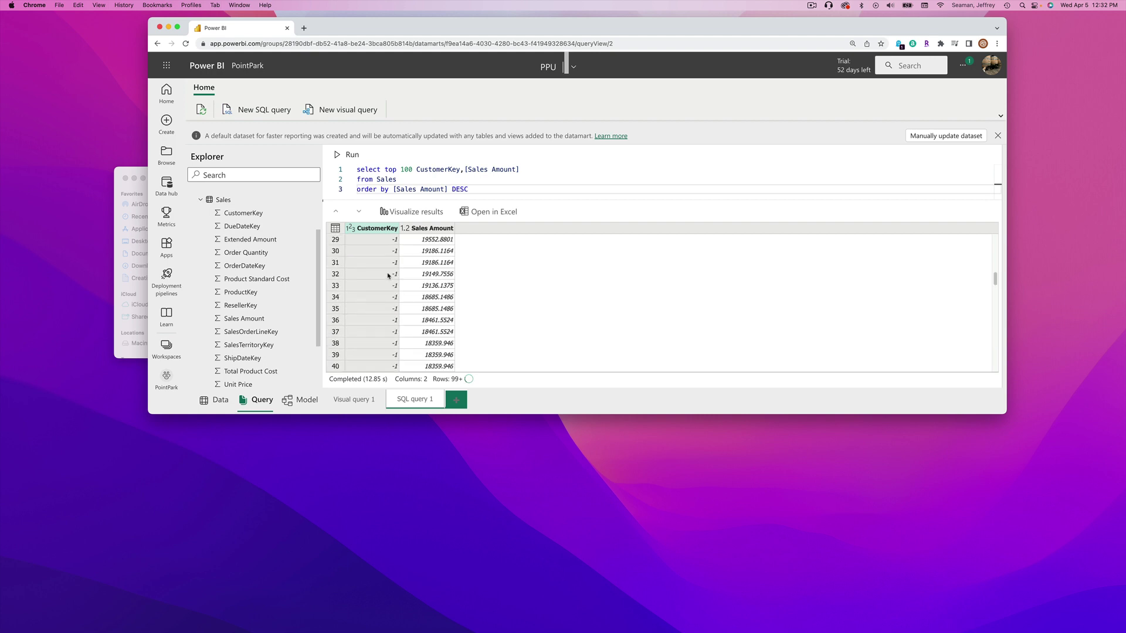
scroll(387, 275, up, 10)
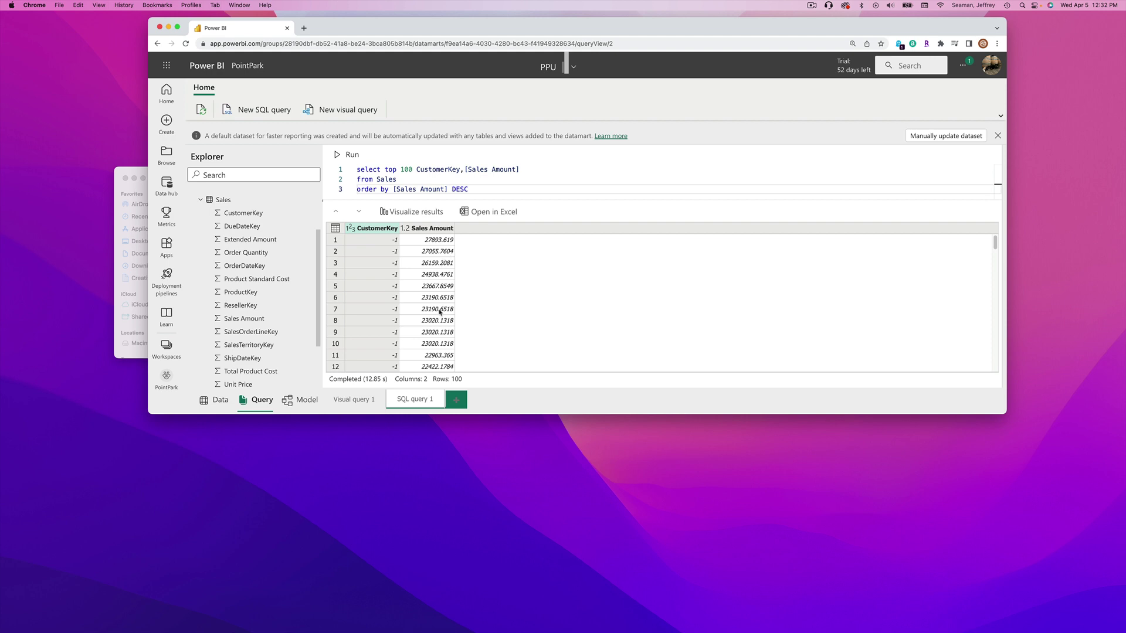
click(425, 215)
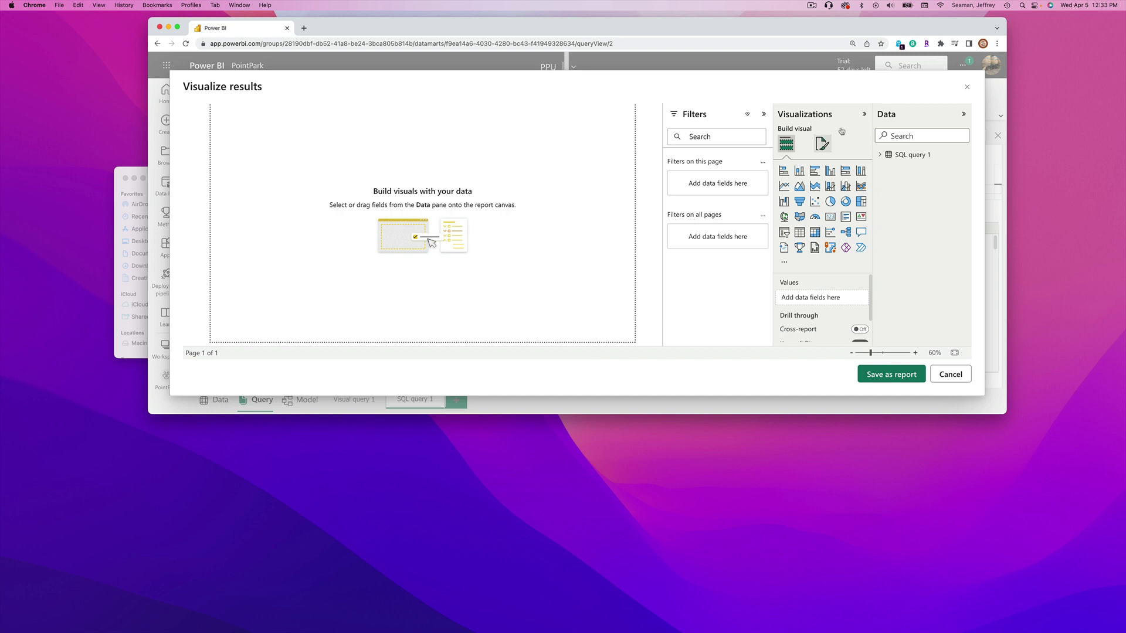
click(964, 91)
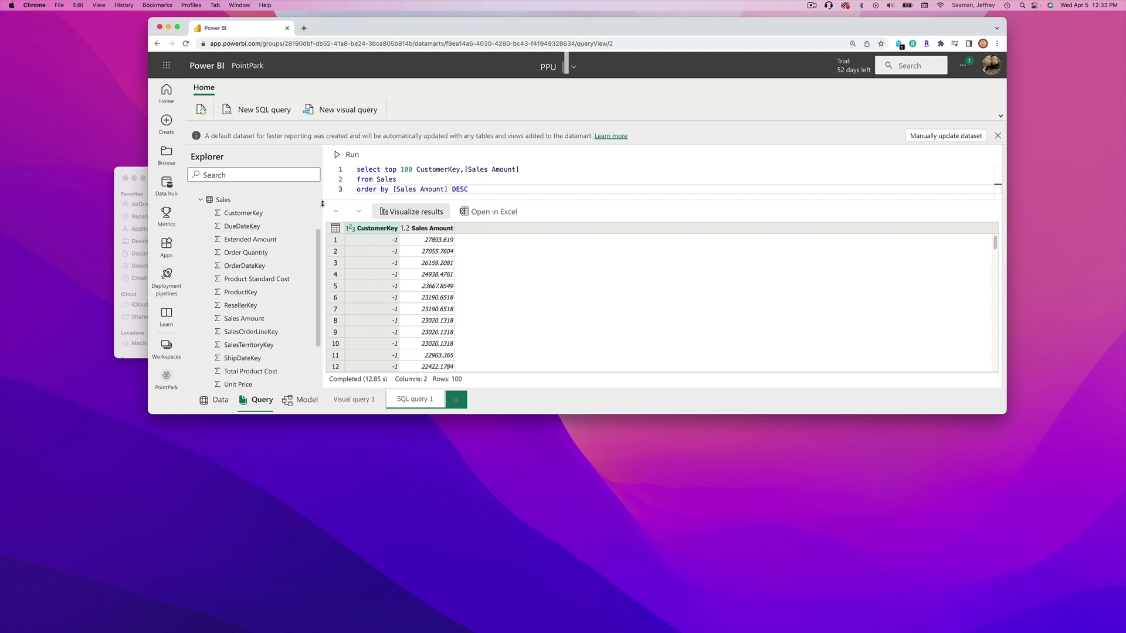
Collapse the Sales table's field list, rewrite the query as "select top * from product" and try to run it.
click(200, 202)
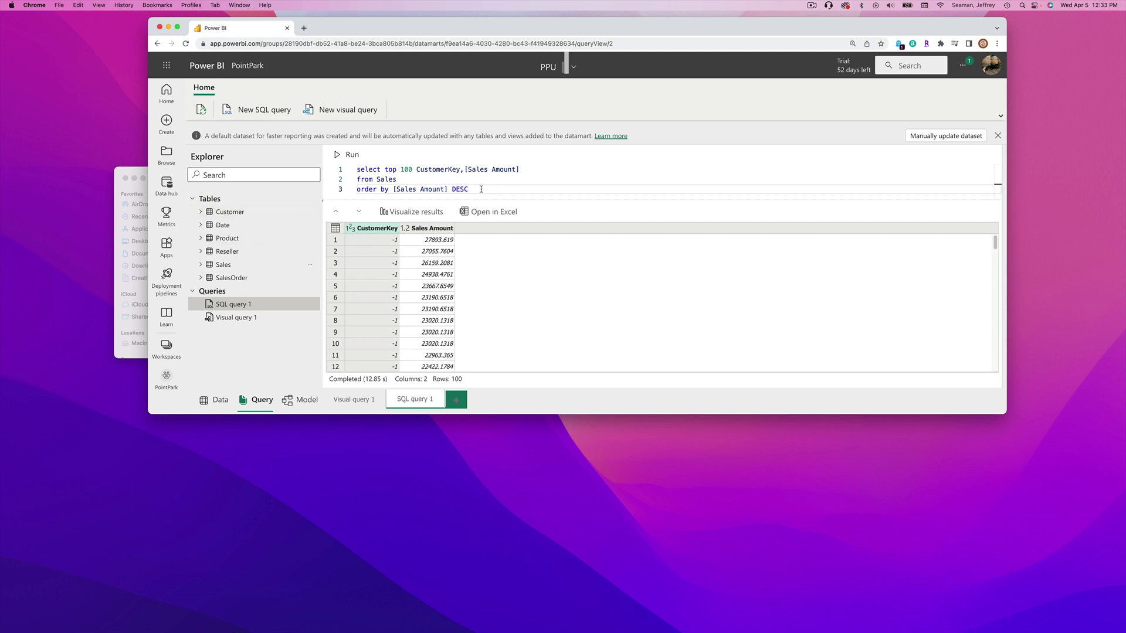
drag(476, 191, 377, 181)
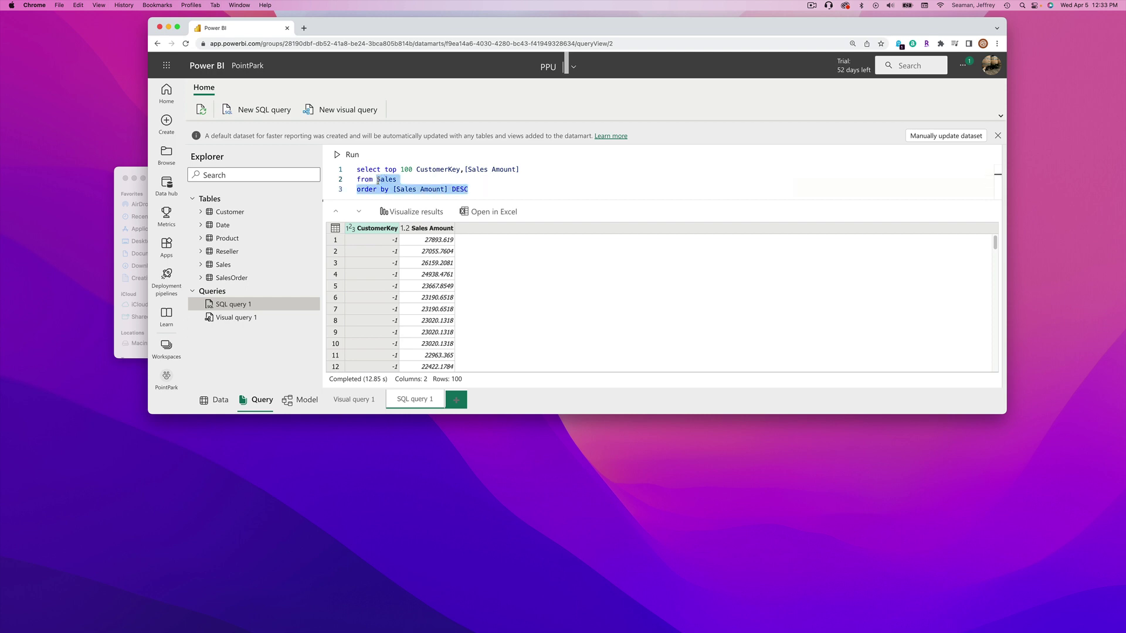
text(products)
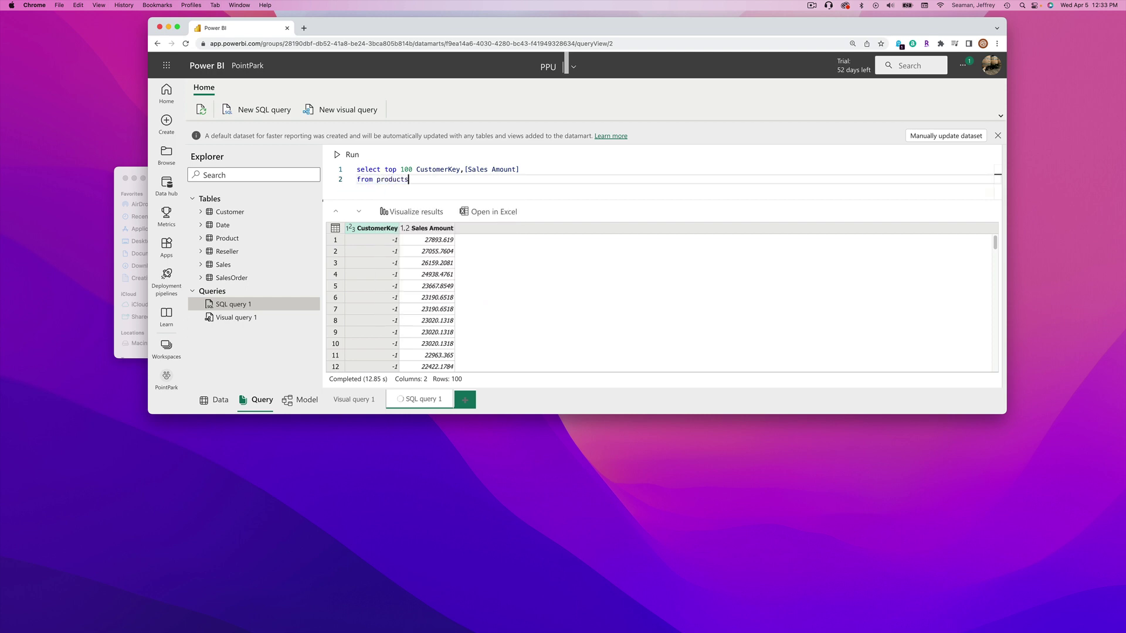
key(BackSpace)
drag(524, 169, 401, 170)
text(*)
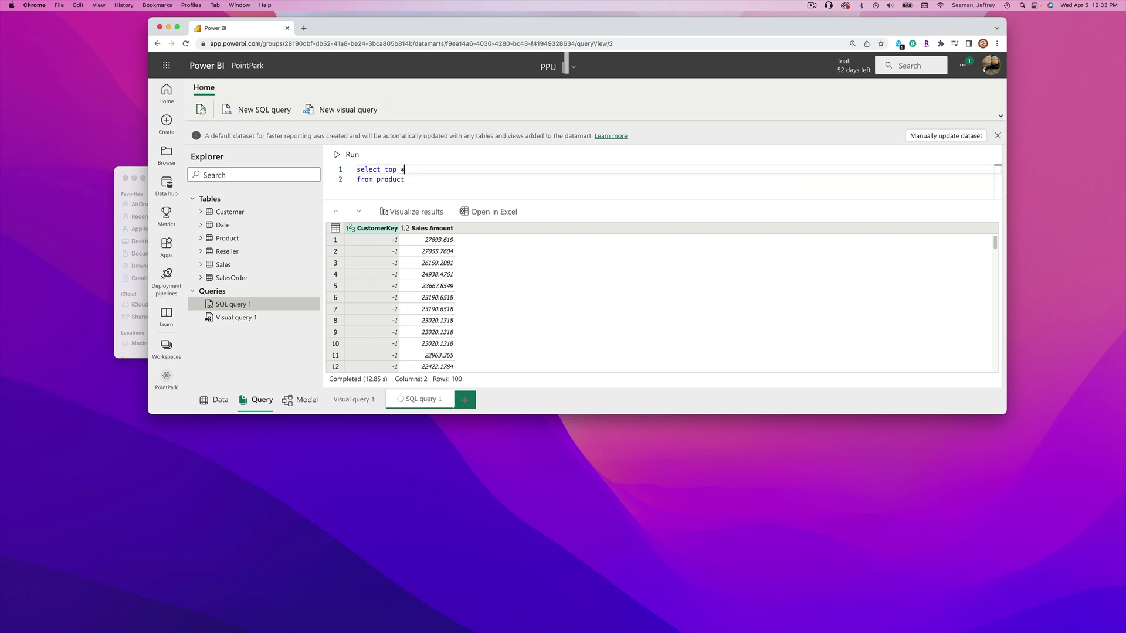
click(352, 155)
click(813, 6)
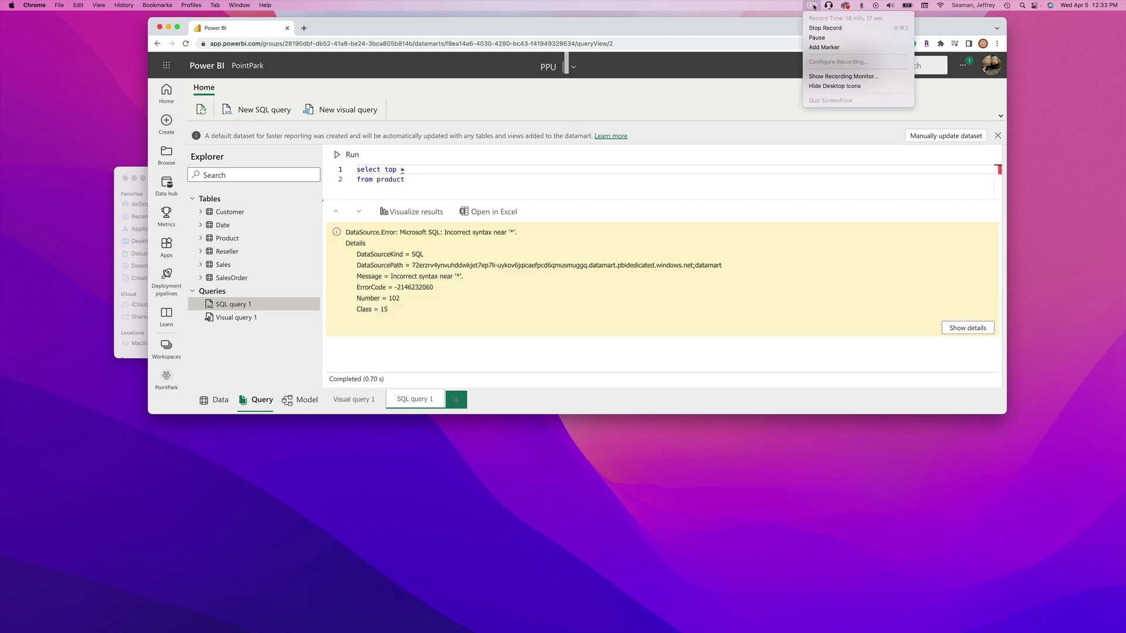
click(822, 38)
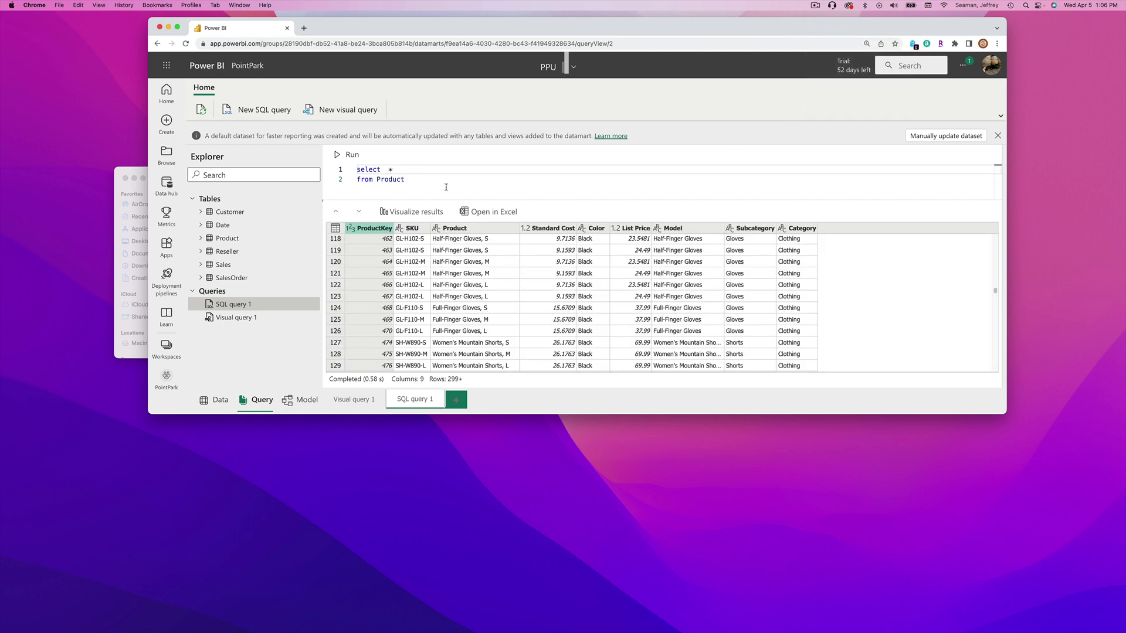
Look through the Product rows, and replace the asterisk in the select line with [Standard Cost].
click(407, 170)
scroll(568, 274, down, 1)
scroll(568, 274, down, 5)
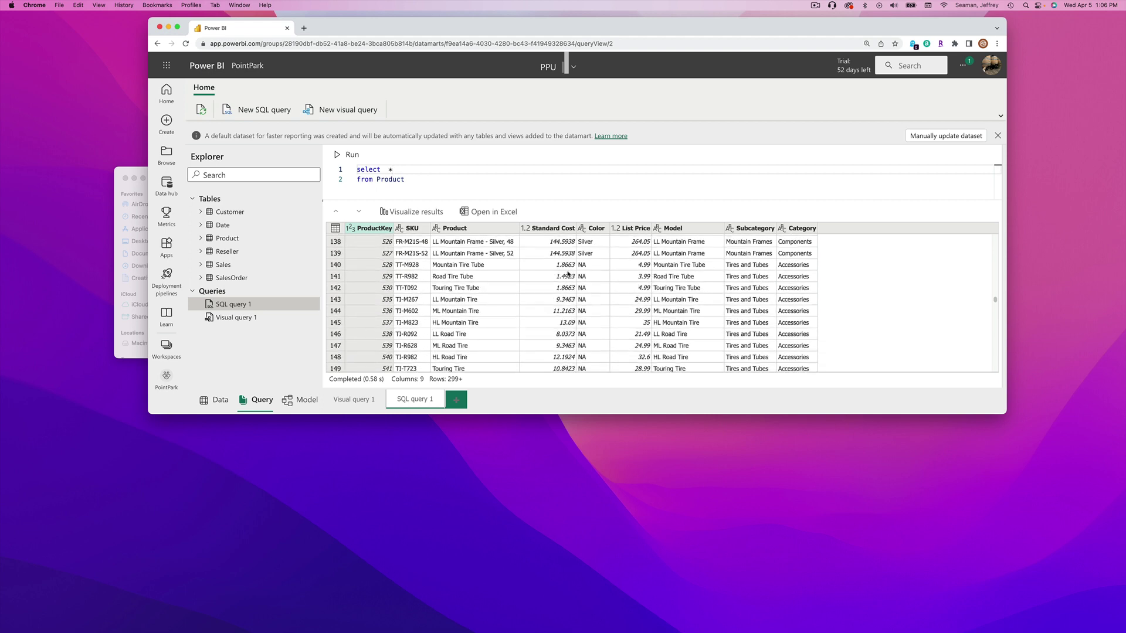
scroll(568, 274, up, 9)
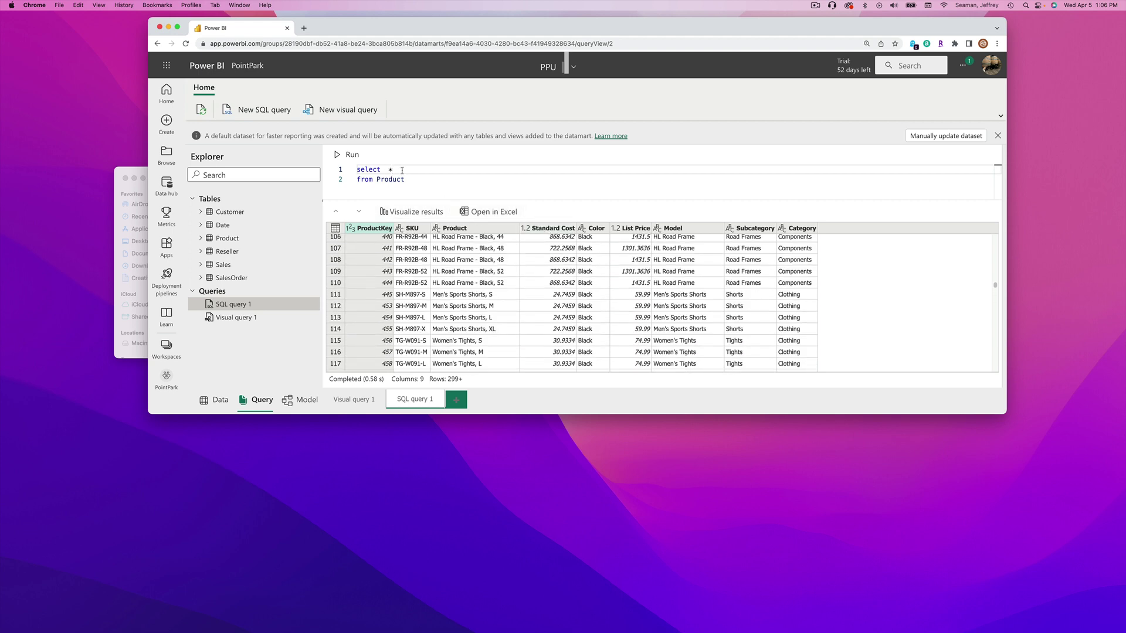
key(BackSpace)
text(stan)
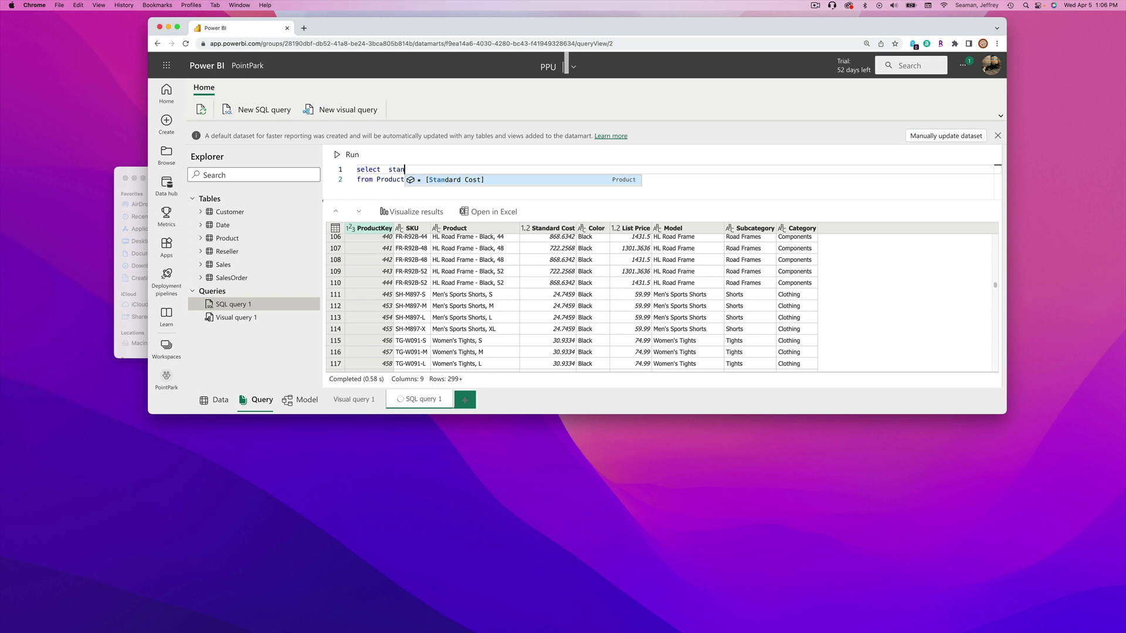
key(Tab)
Add a group by line using [Standard Cost] below the from clause and try to run the query.
click(412, 177)
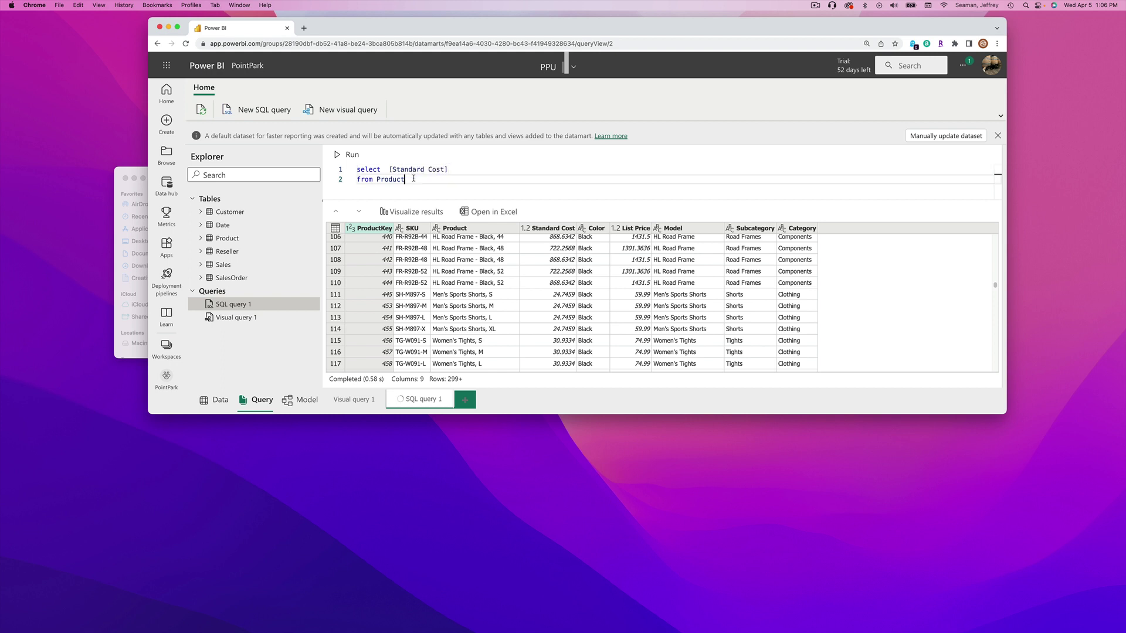
key(Return)
text(group by [st)
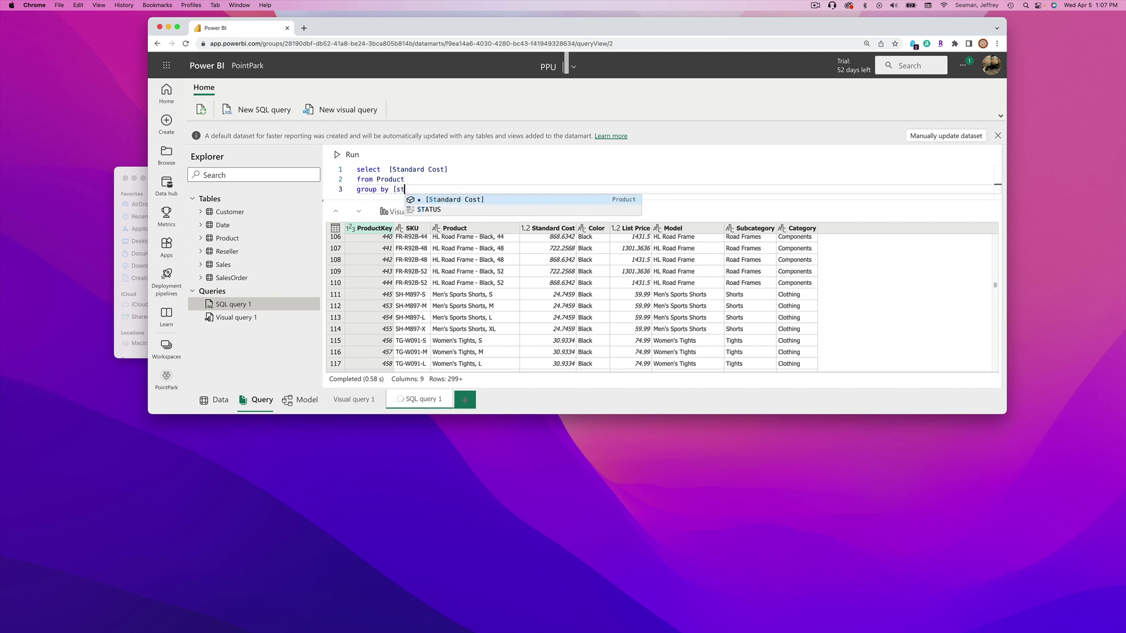
key(Tab)
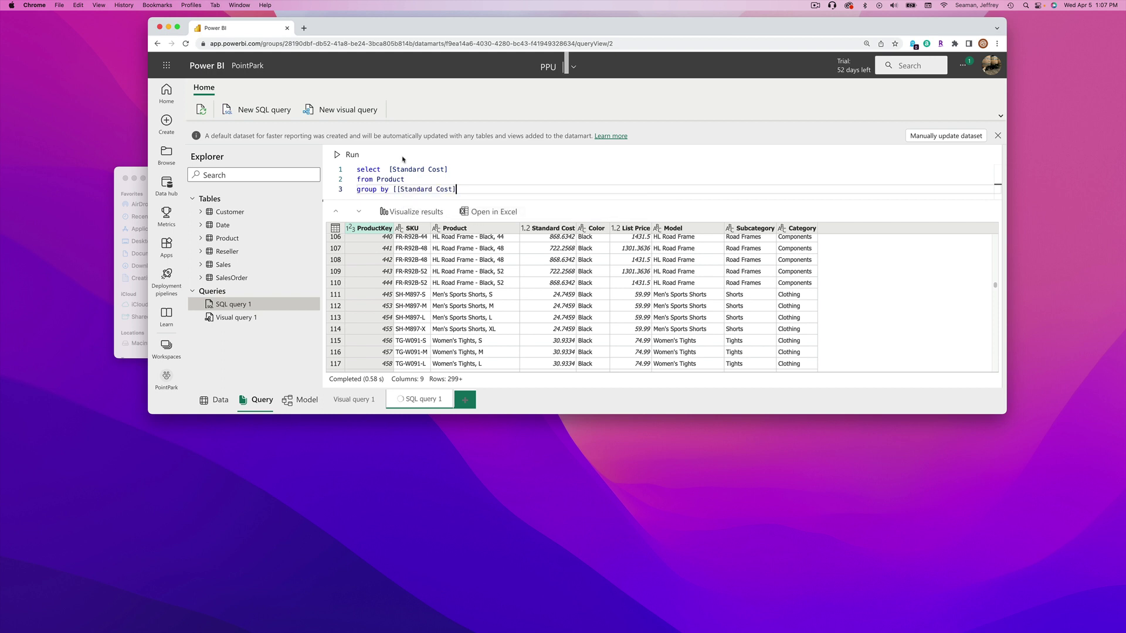
click(346, 154)
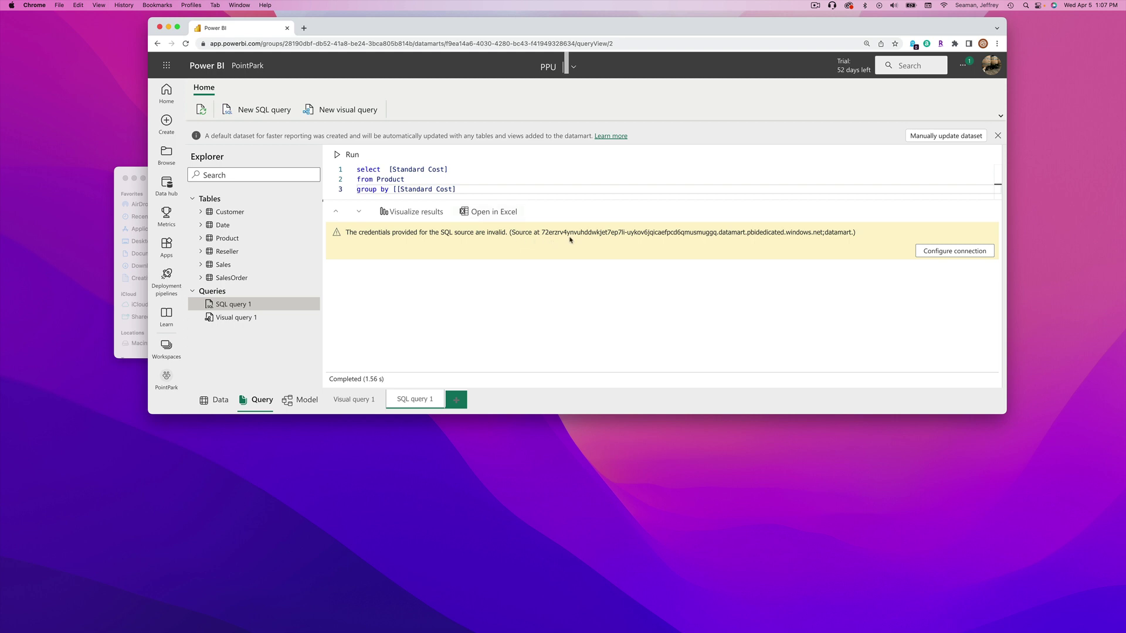
Remove the extra bracket from the group by line, re-enter [Standard Cost] there, and rerun the query after each correction.
click(397, 189)
key(BackSpace)
click(348, 155)
drag(455, 188, 394, 188)
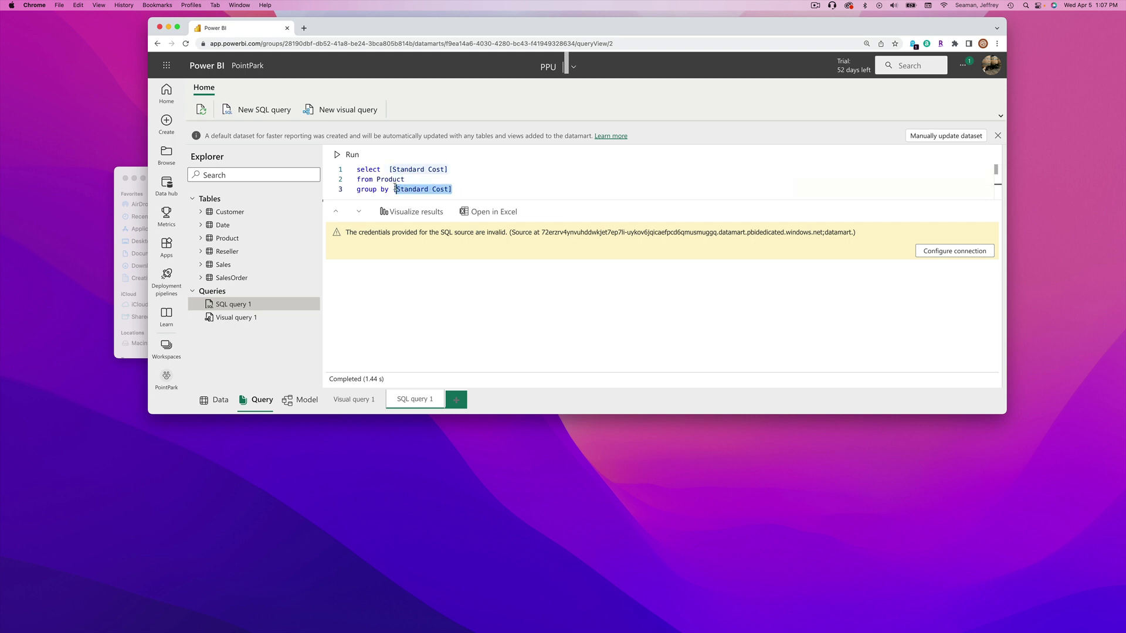
key(BackSpace)
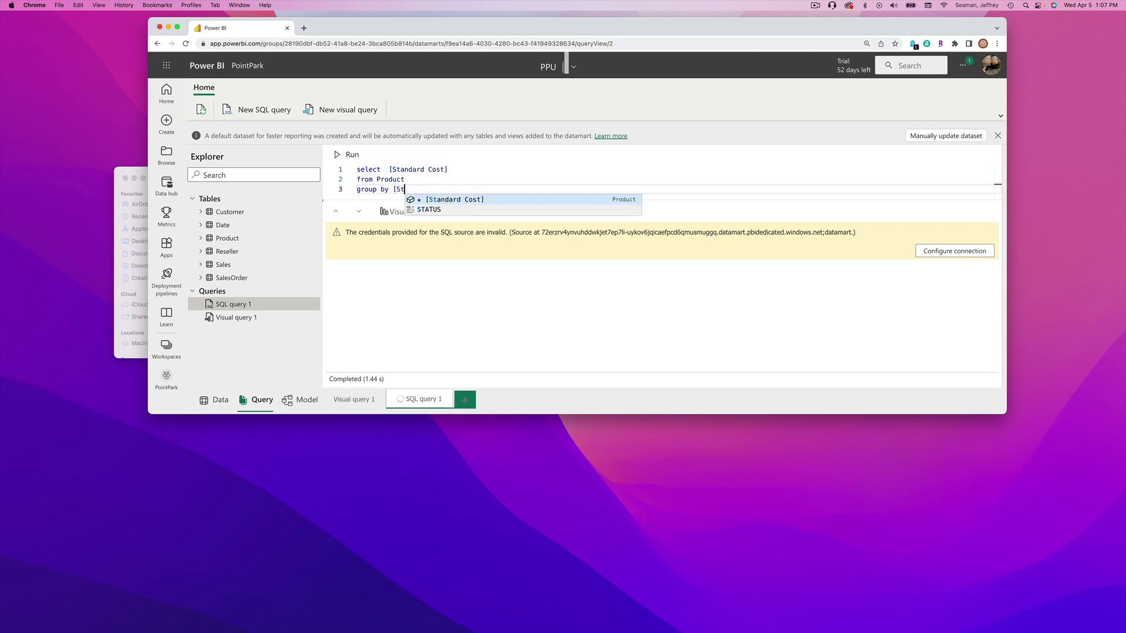
key(Escape)
text(St)
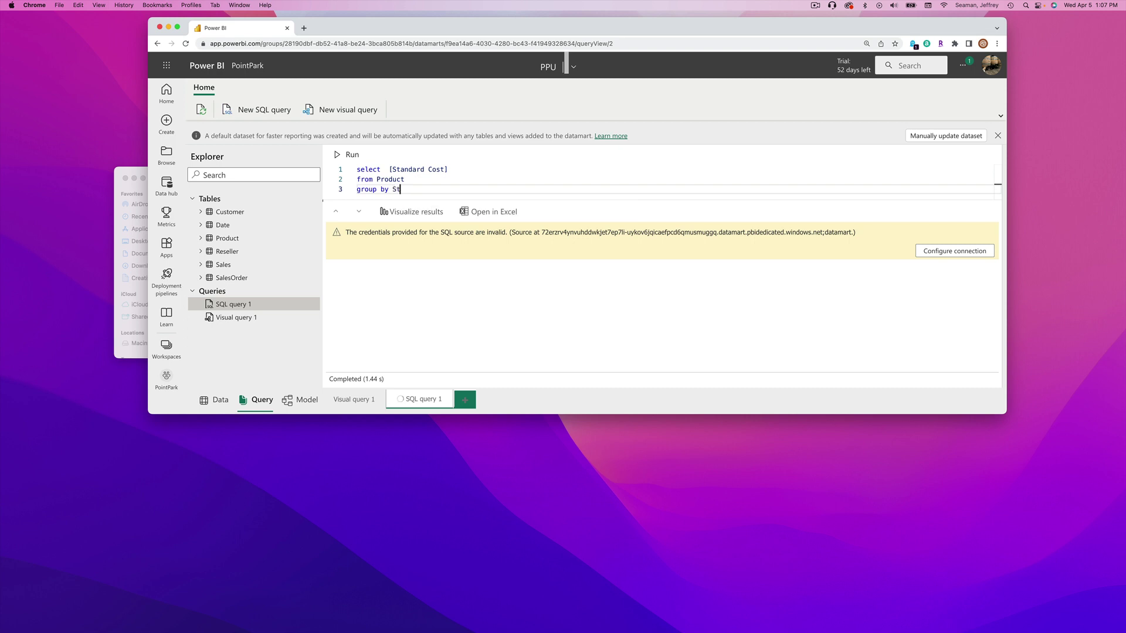
key(Return)
click(353, 154)
Insert the DISTINCT keyword before [Standard Cost] in the select line.
click(396, 172)
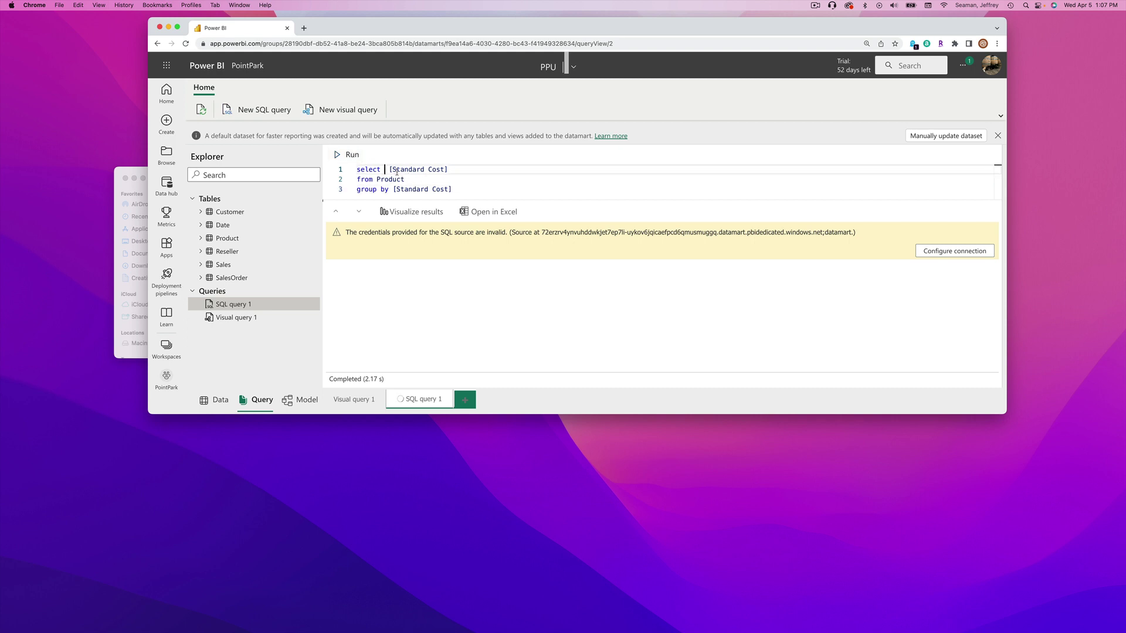
text(distinct)
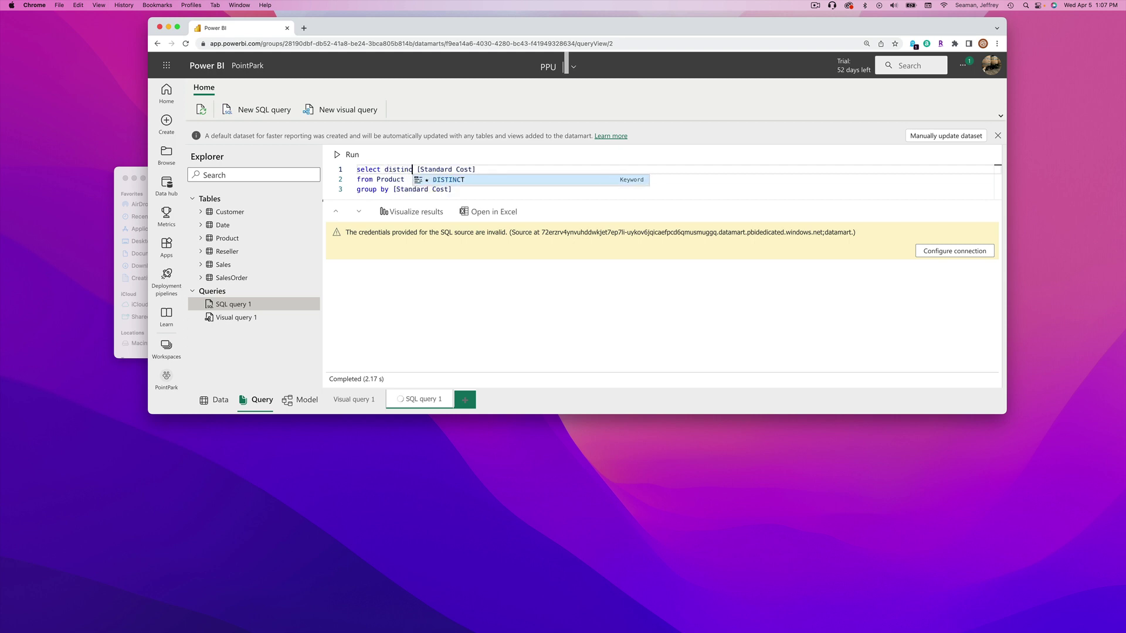
key(Return)
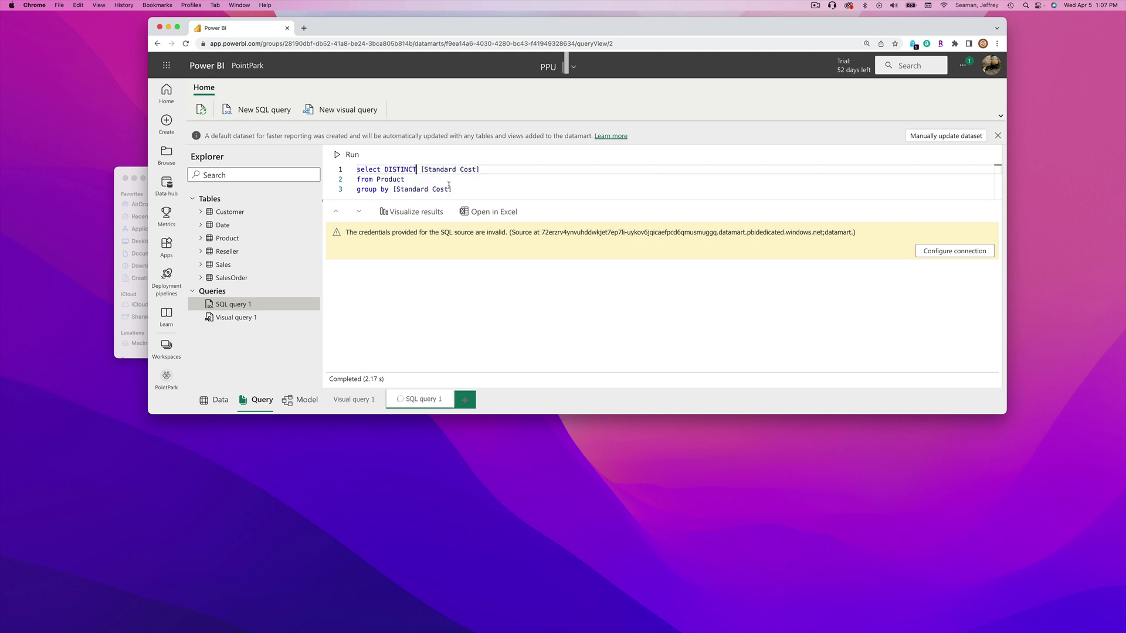
Delete the group by line from SQL query 1 and rerun the query.
drag(452, 189, 348, 190)
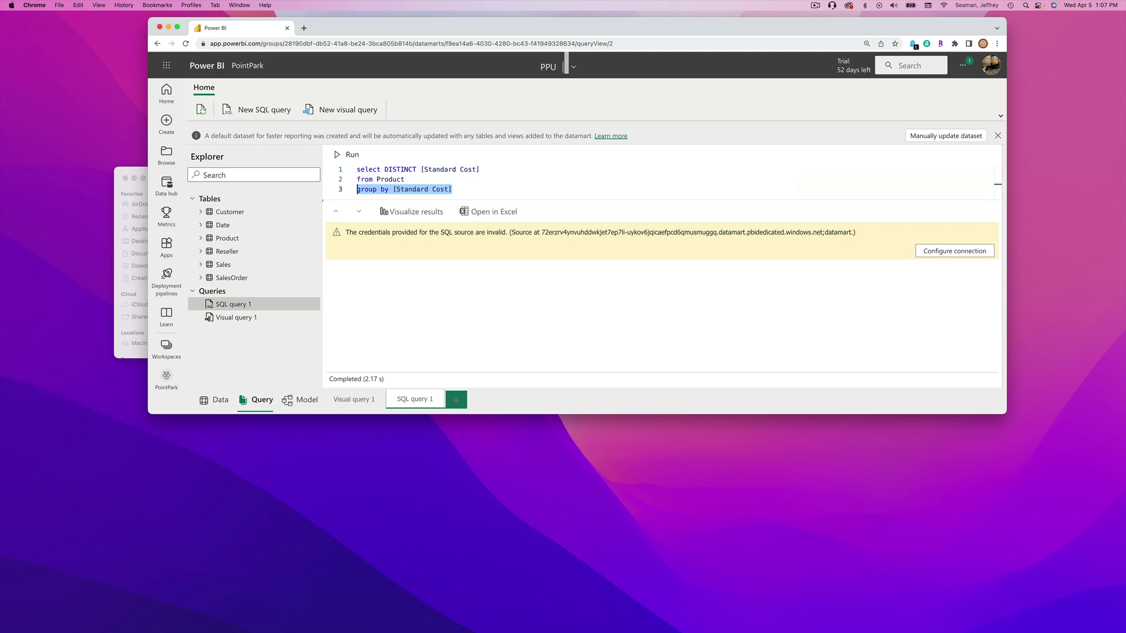
key(BackSpace)
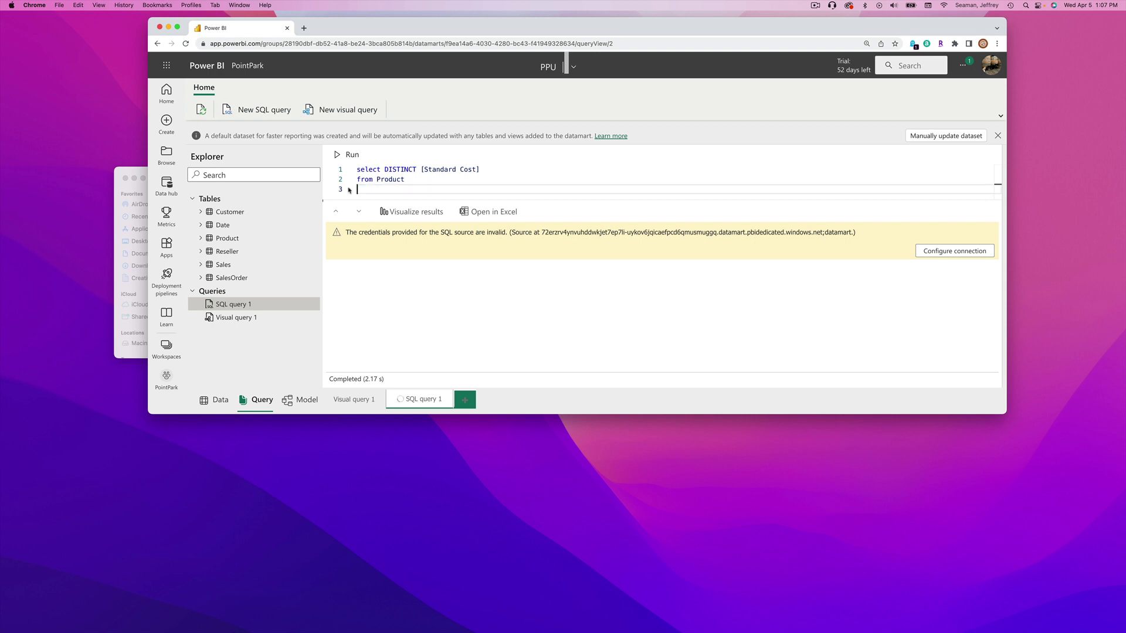
click(335, 153)
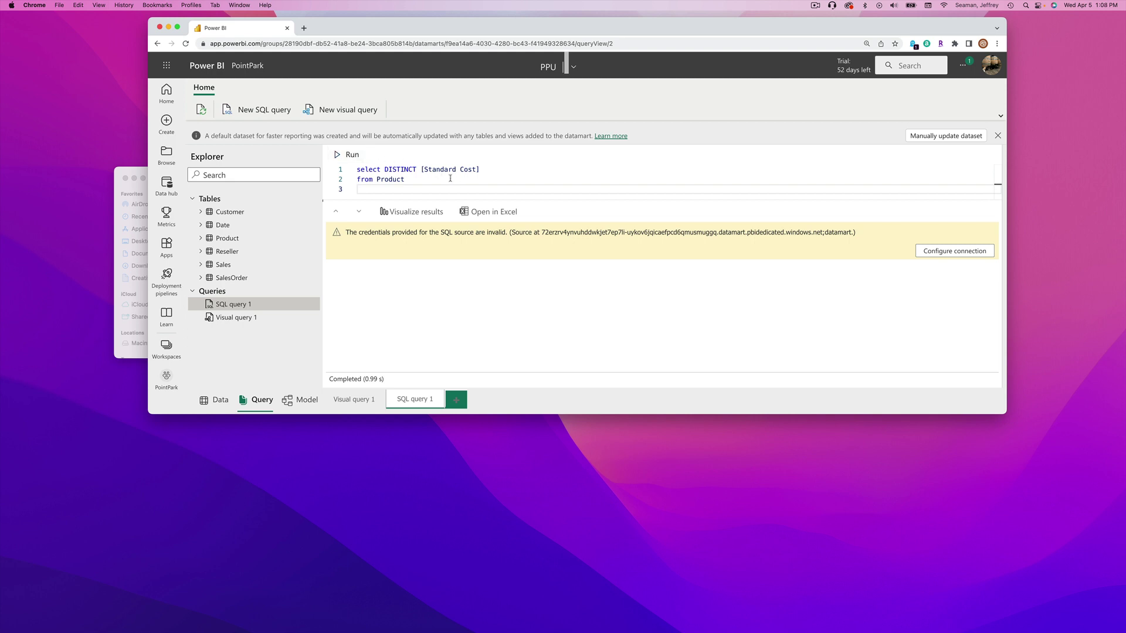
Replace DISTINCT [Standard Cost] in the select line with an asterisk and rerun the Product query.
double_click(405, 169)
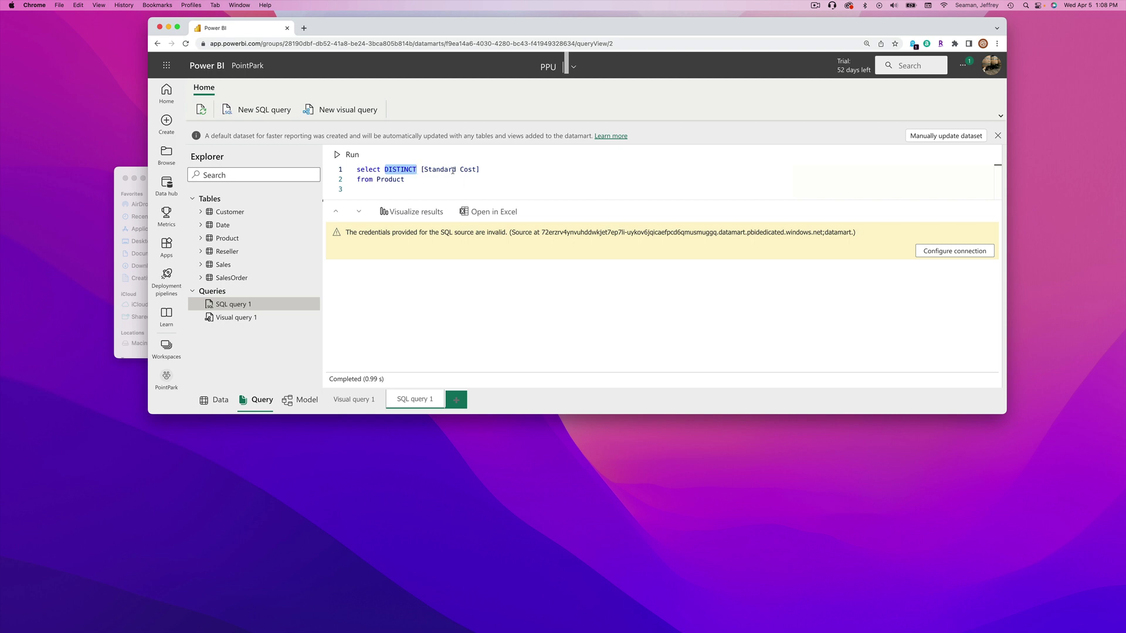
drag(479, 170, 387, 169)
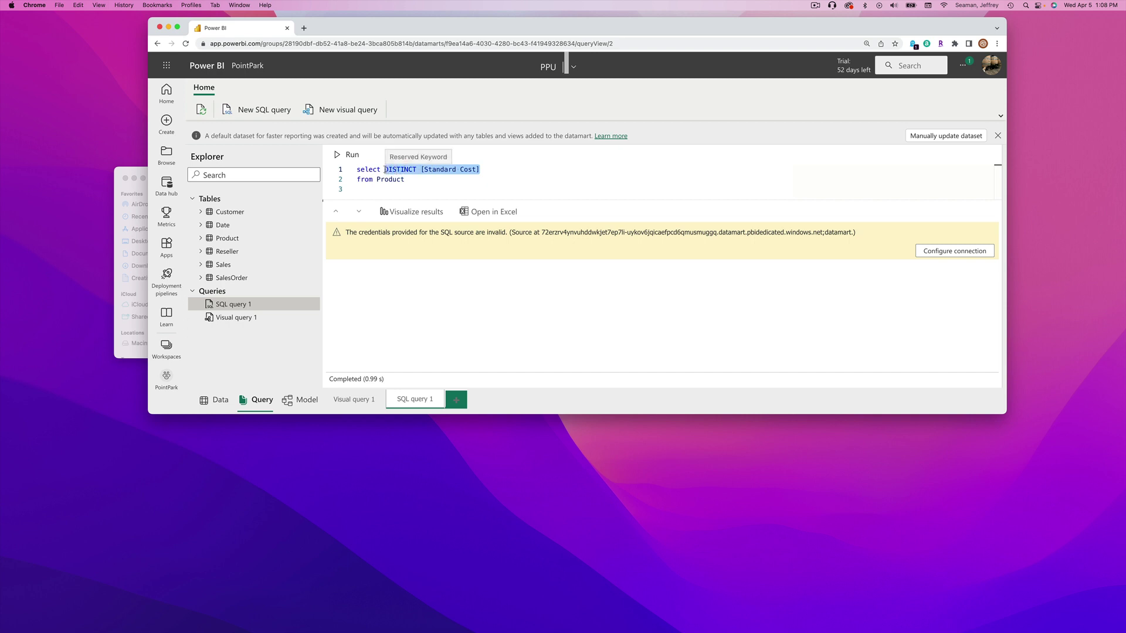
text(*)
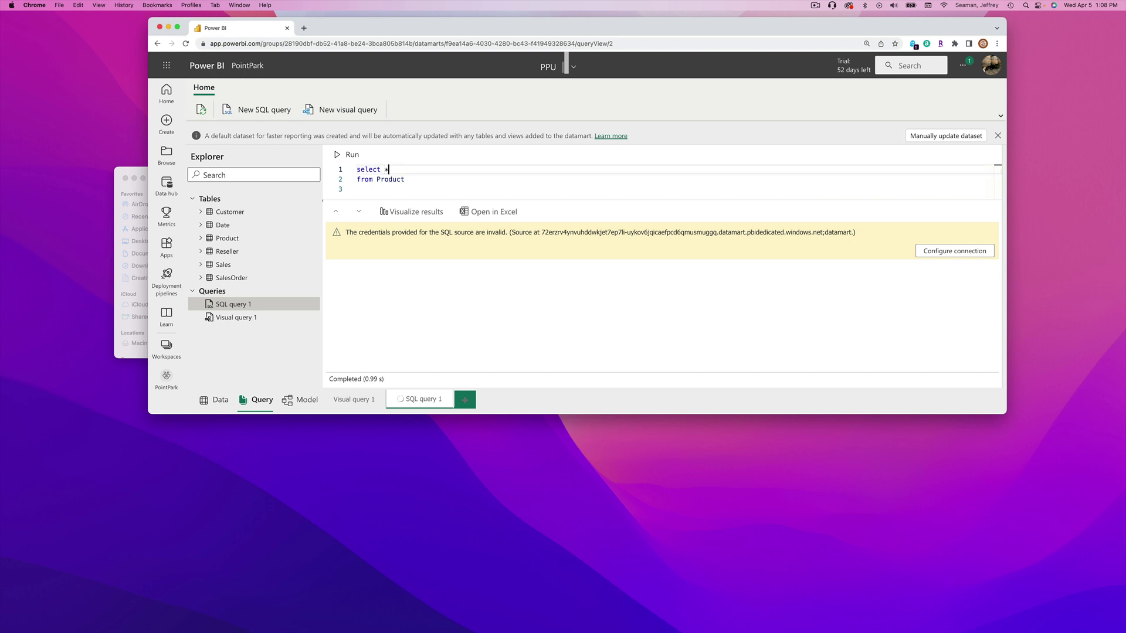
click(354, 158)
drag(404, 178, 357, 170)
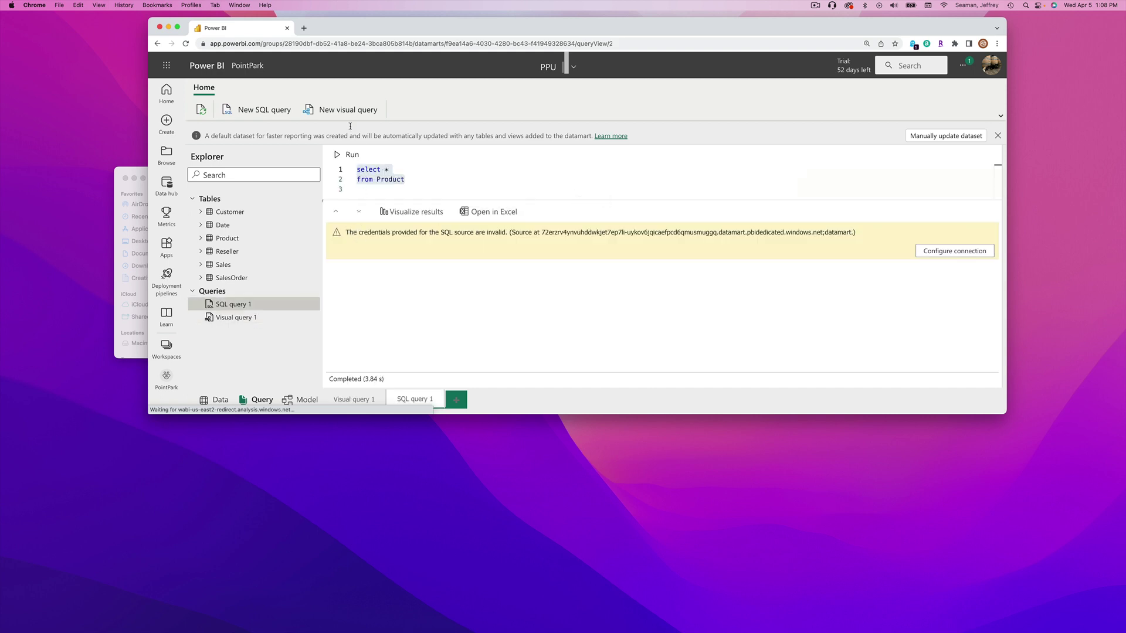
Create a new SQL query containing select * from Product and run it.
click(270, 111)
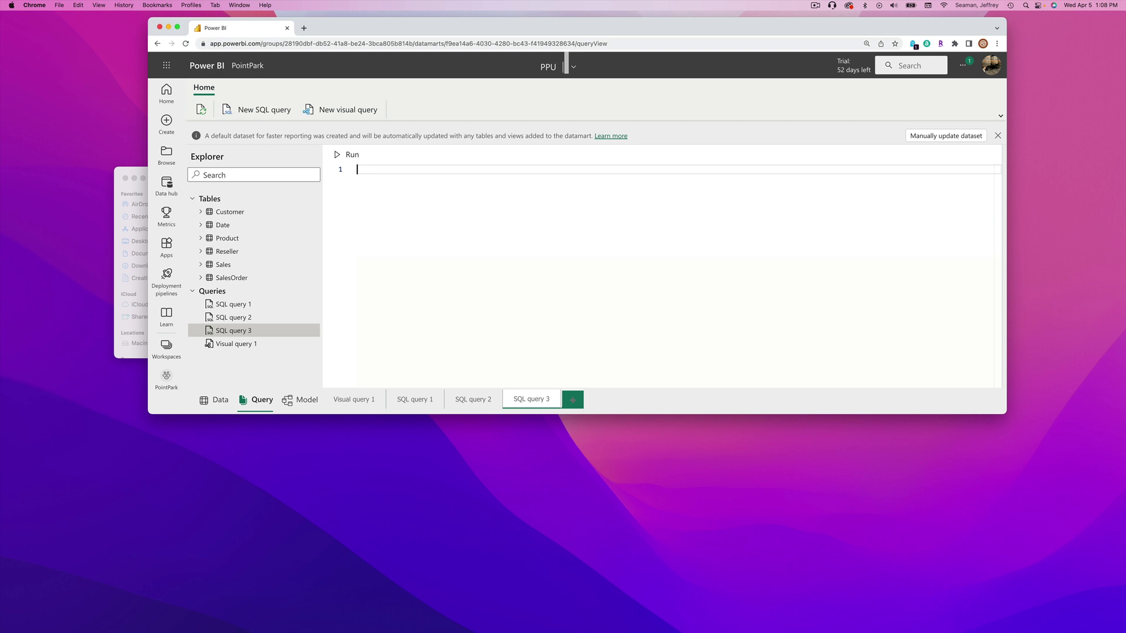
text(select * from )
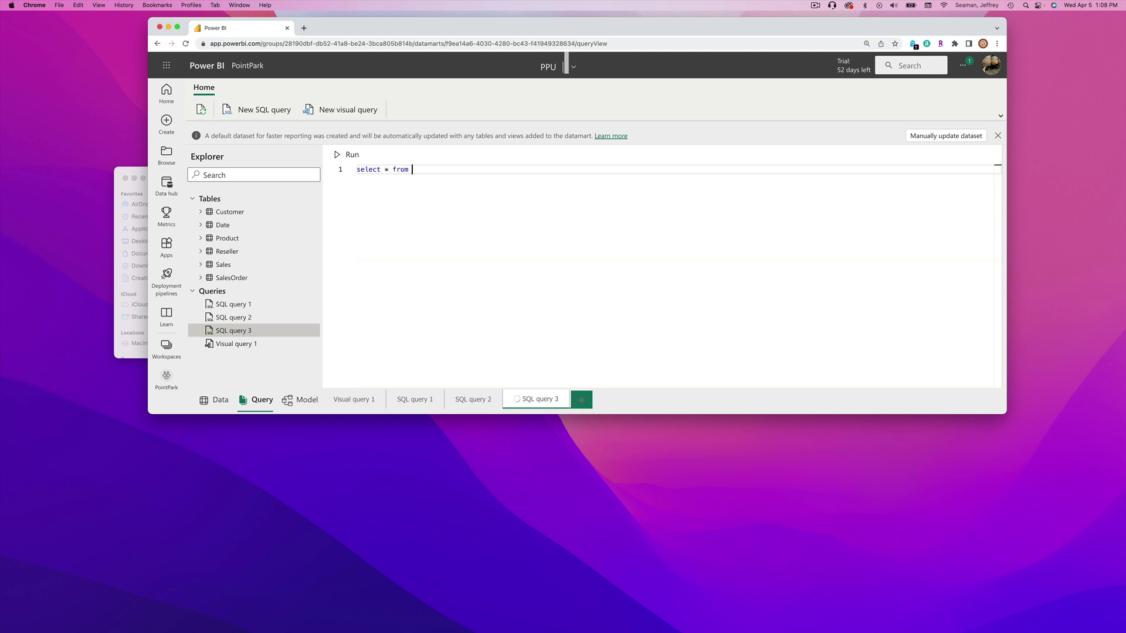
text(Product)
click(350, 157)
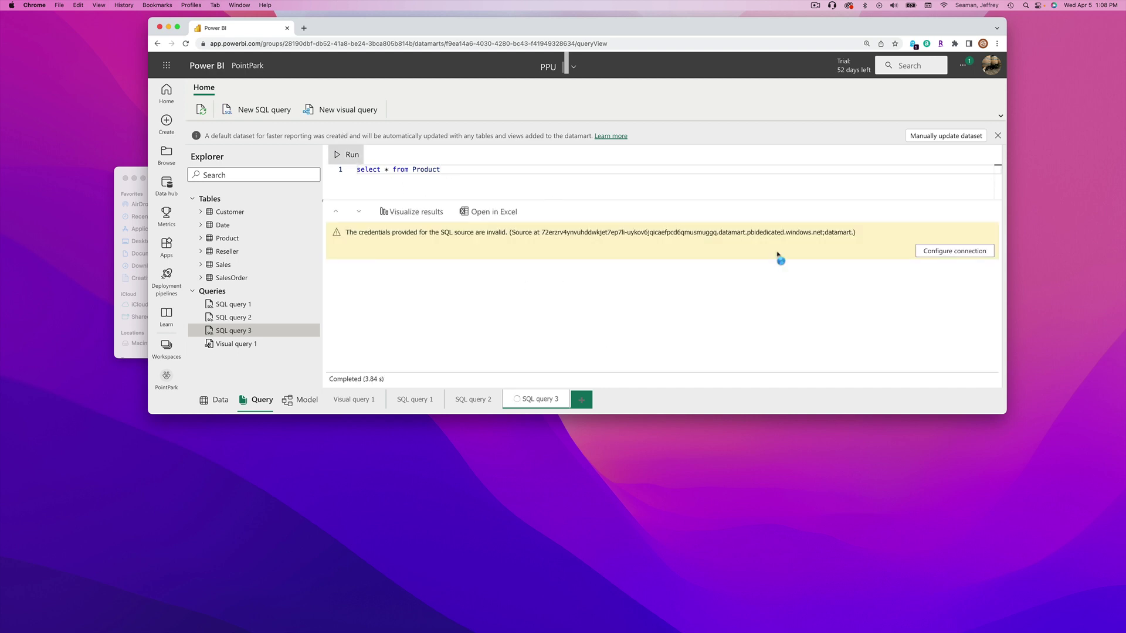
Try to configure the connection for the SQL source, and reopen SQL query 1.
click(926, 253)
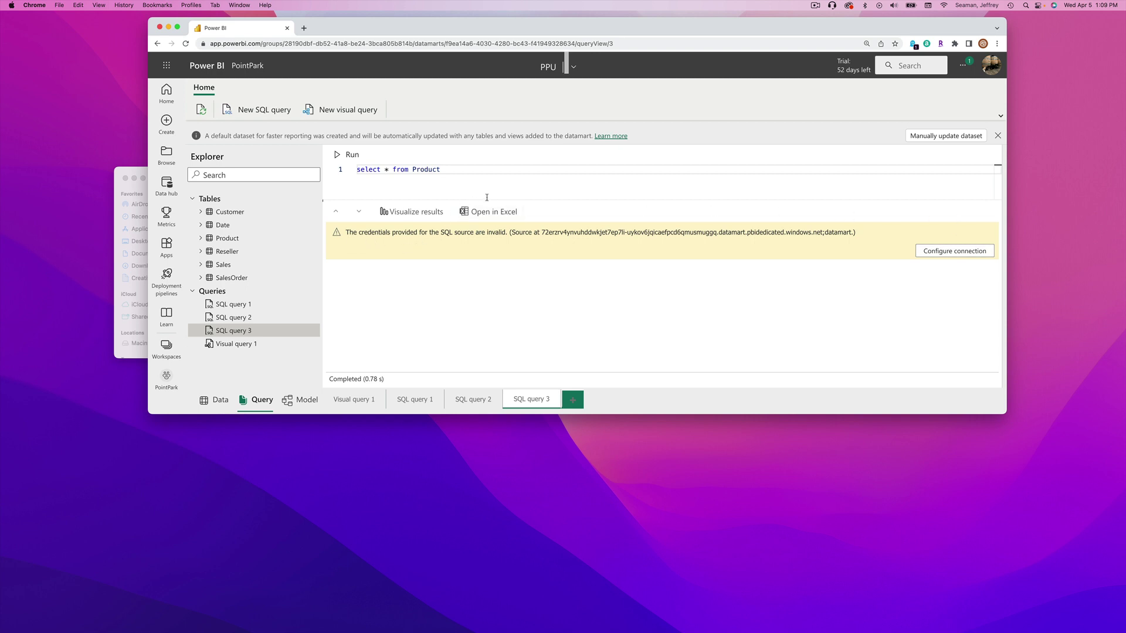
click(343, 174)
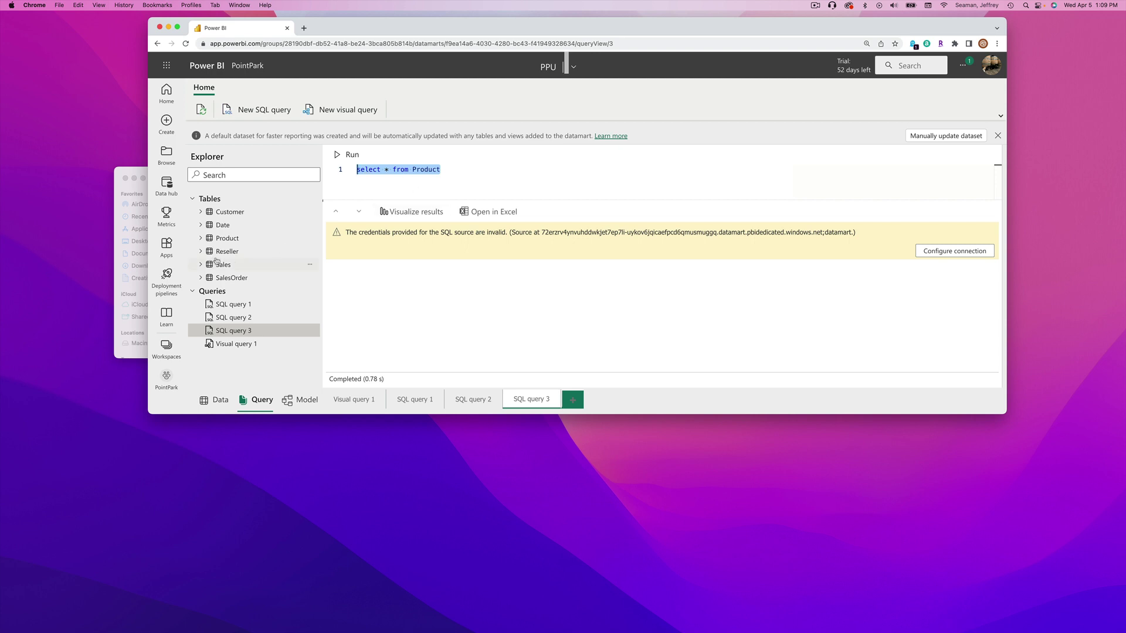
click(240, 305)
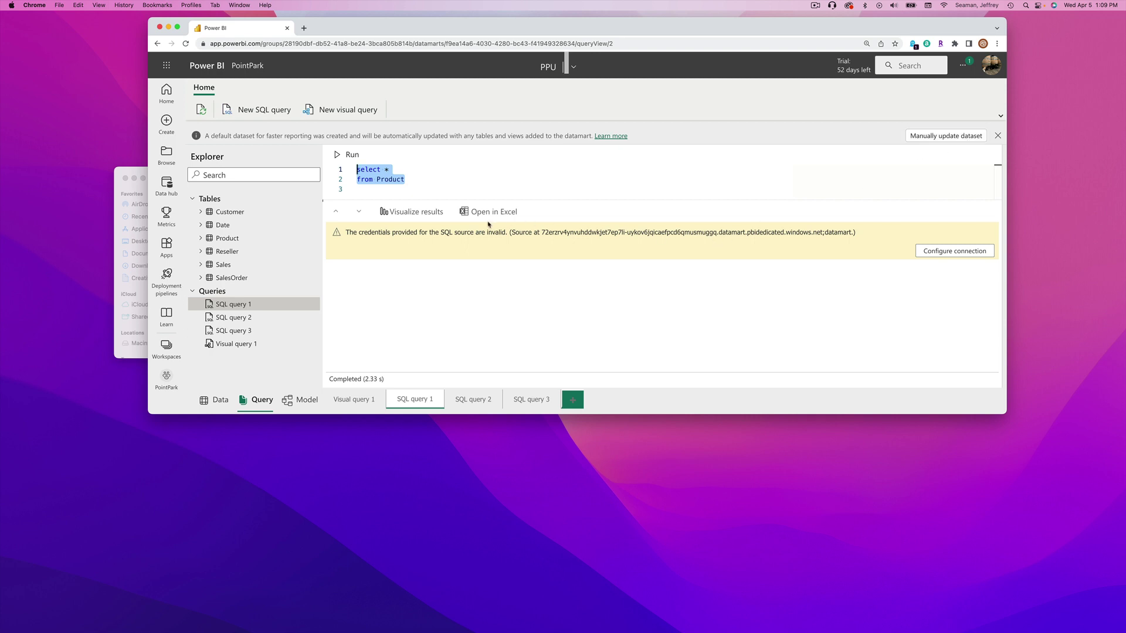
Try to update the default dataset with only the Product table included, and discard the update.
click(928, 140)
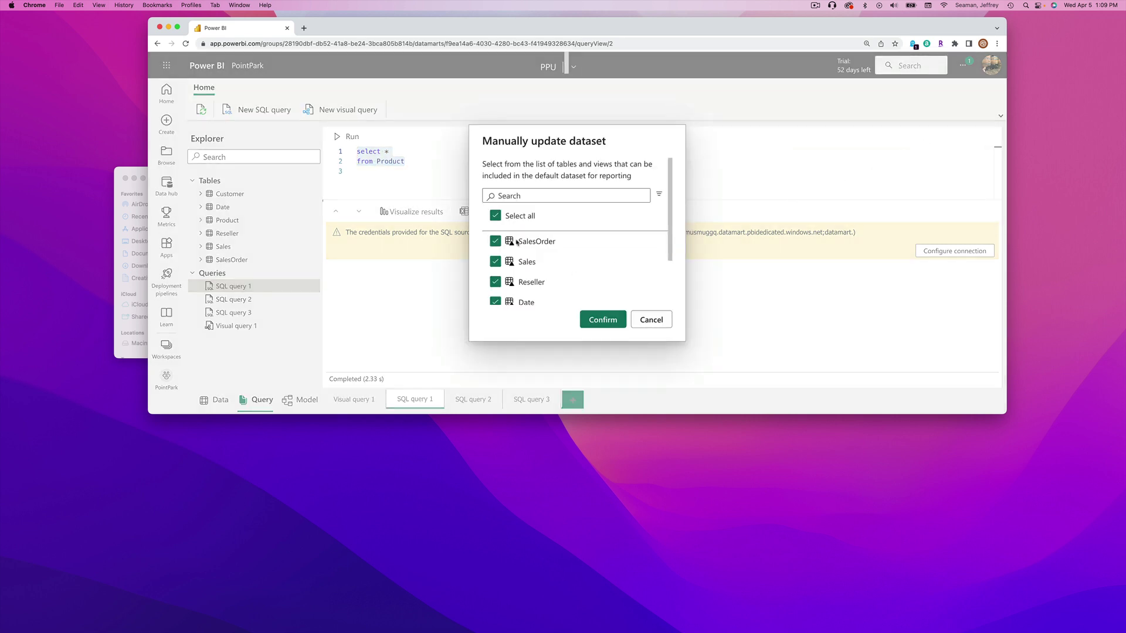
click(494, 218)
click(495, 218)
click(495, 218)
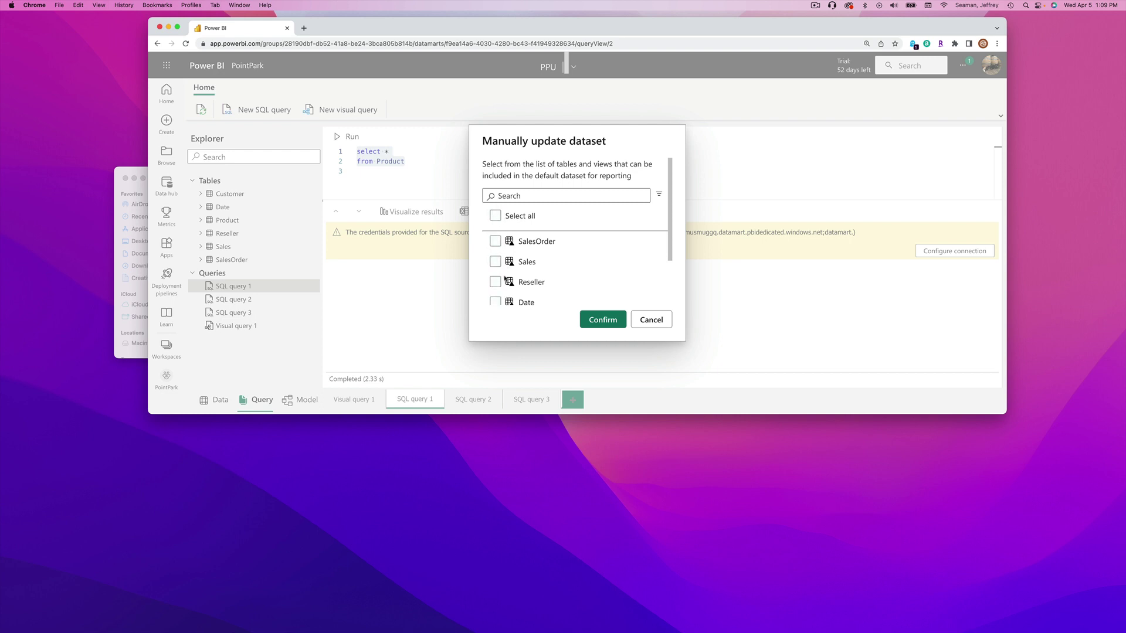
scroll(504, 280, down, 3)
click(495, 259)
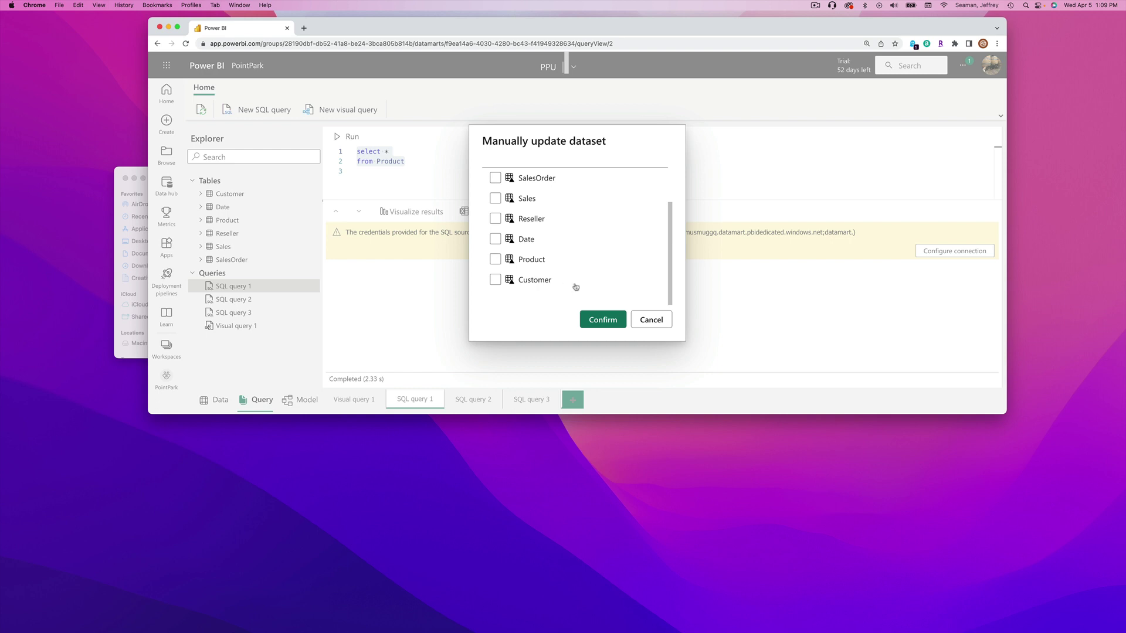
click(612, 318)
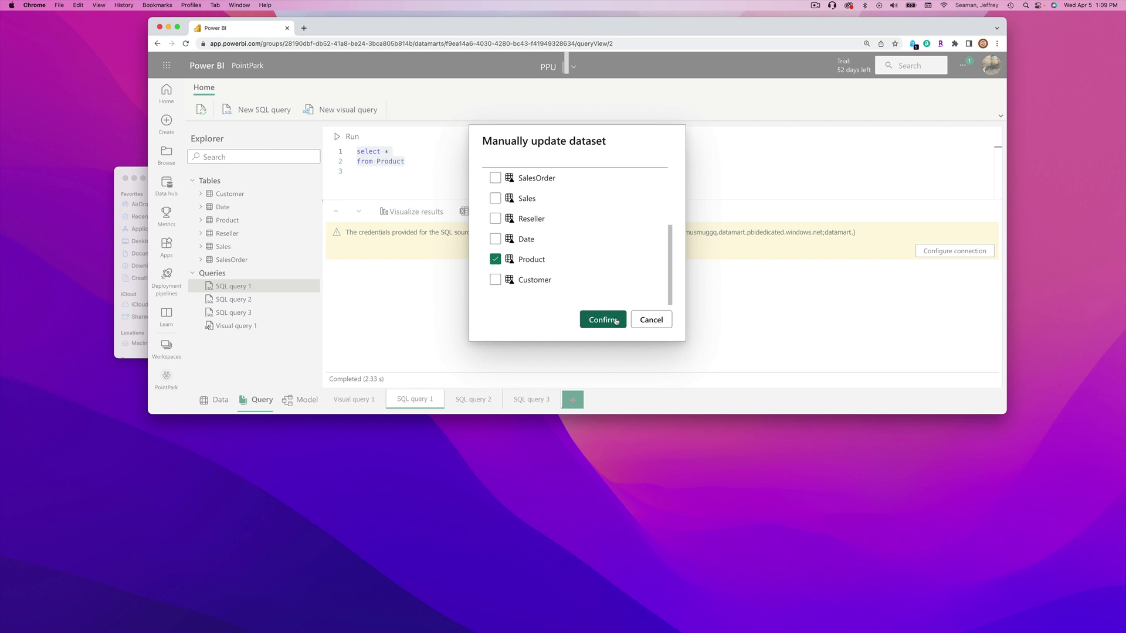
click(602, 320)
click(652, 321)
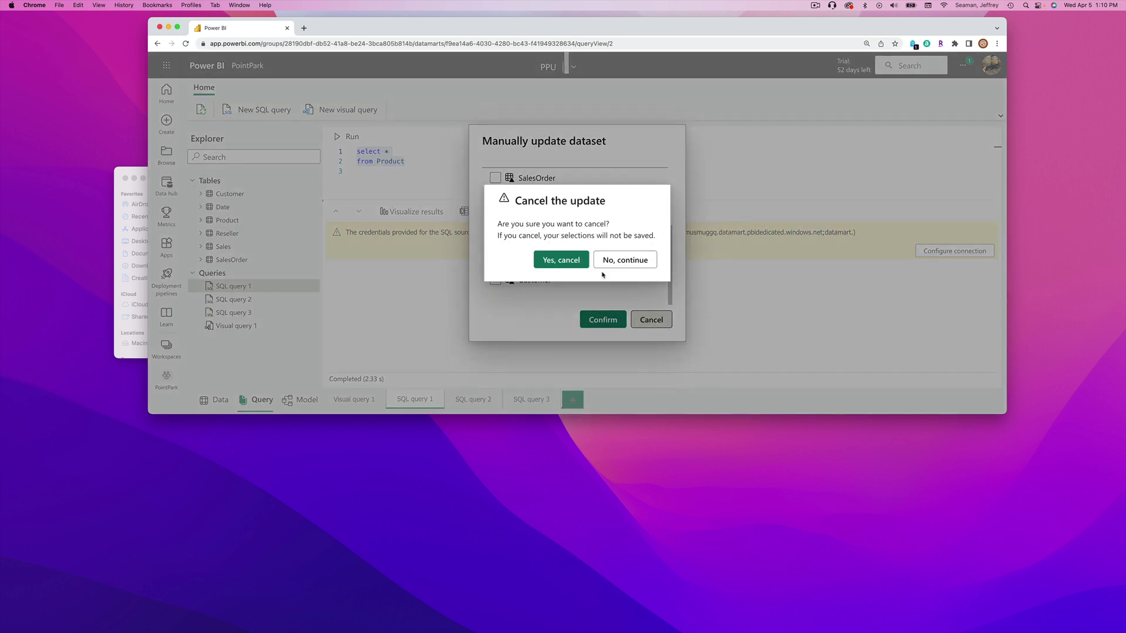
click(571, 262)
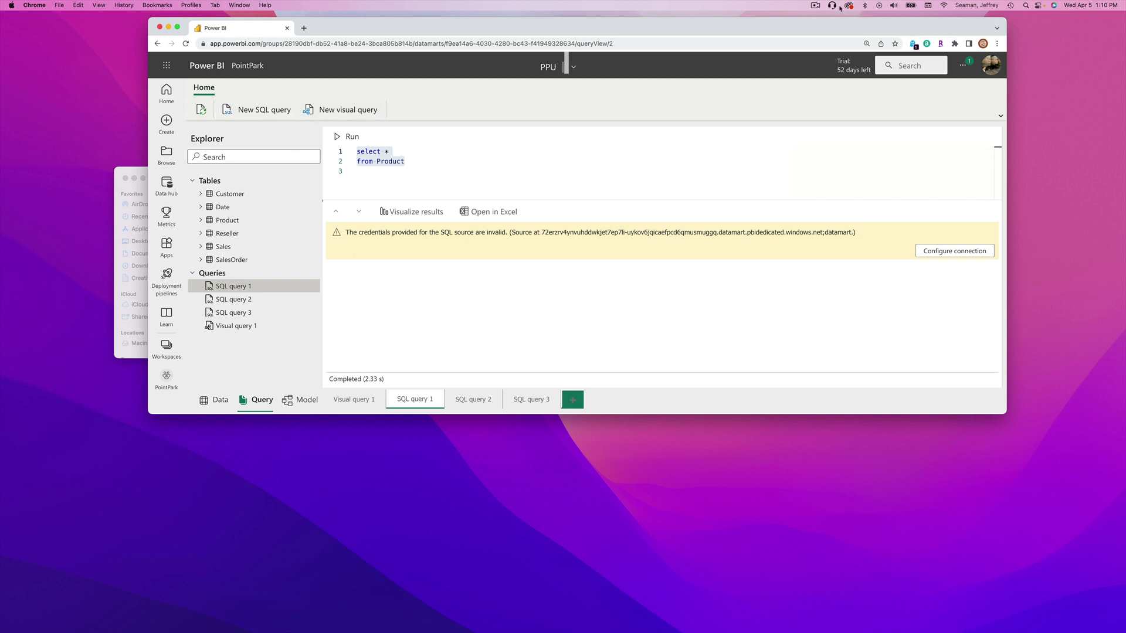
click(818, 5)
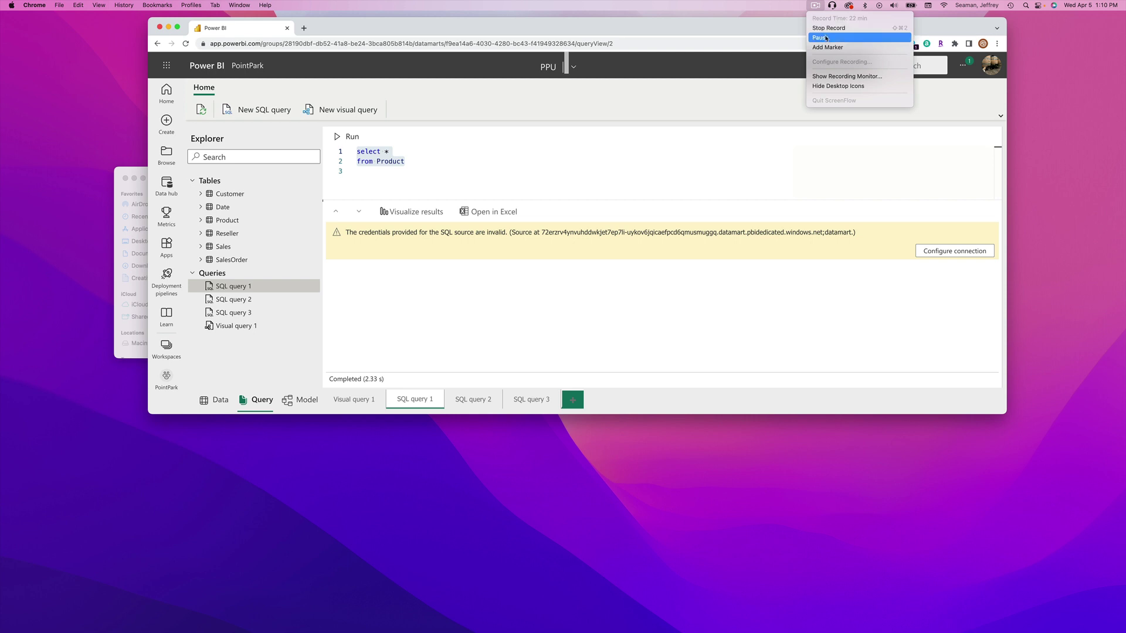
click(825, 37)
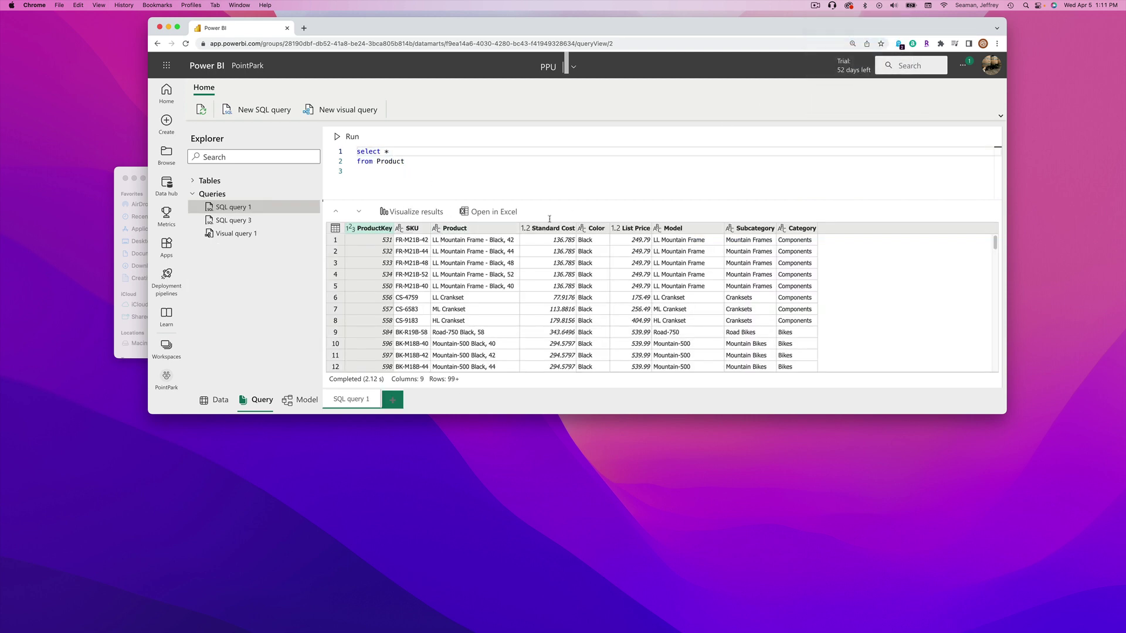
Add the line where [Standard Cost] >= 200 below the from clause of SQL query 1 and run the query.
click(486, 173)
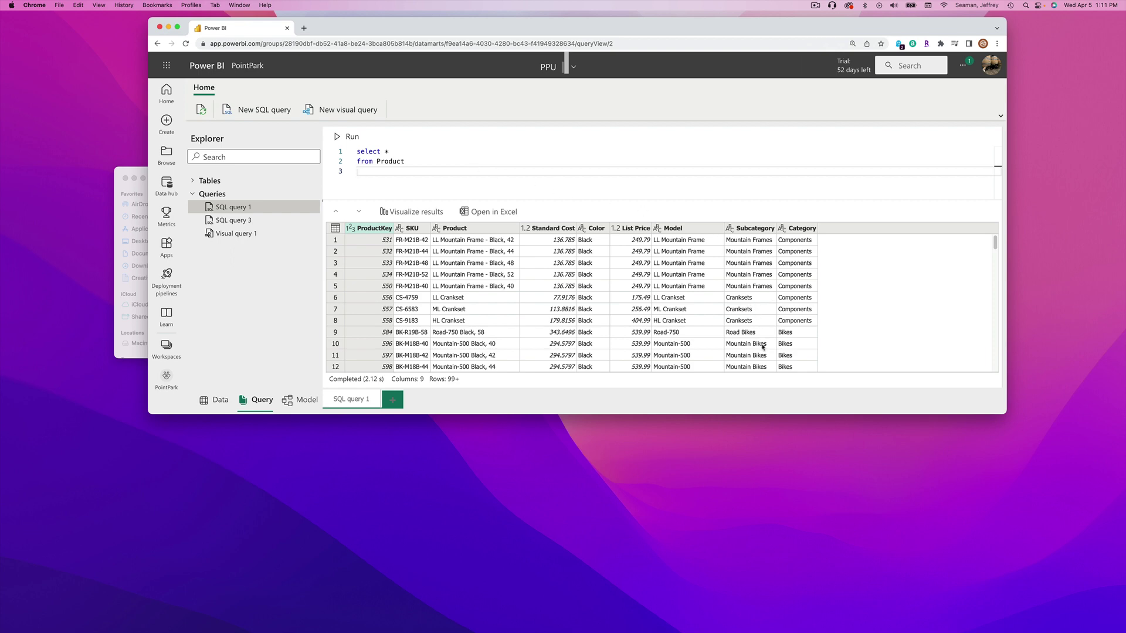
scroll(762, 346, down, 5)
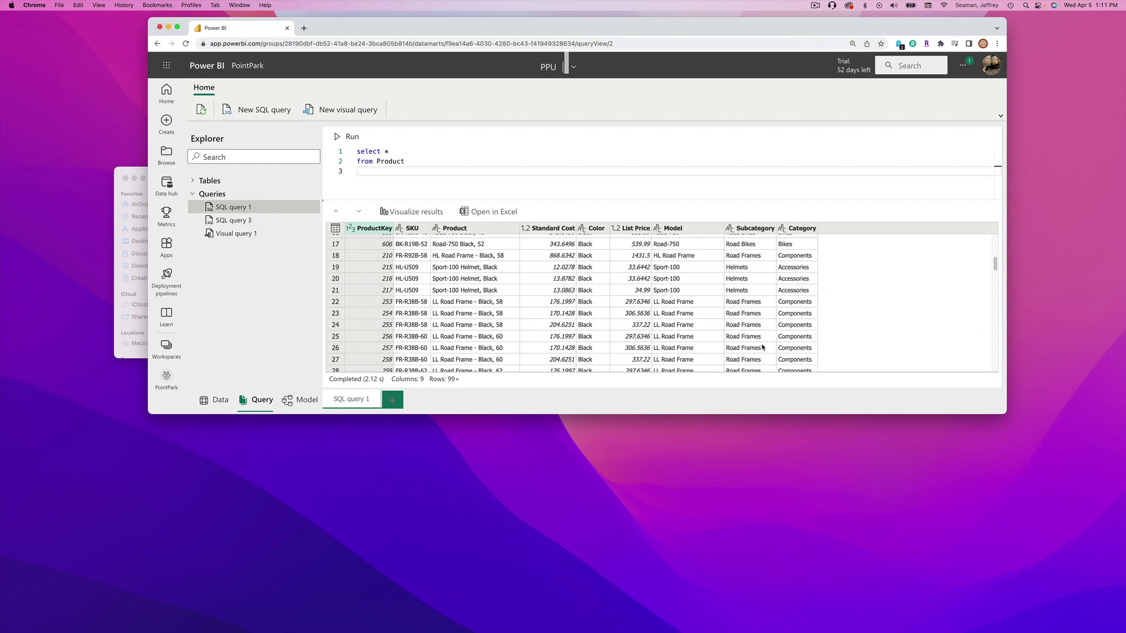
scroll(762, 346, down, 5)
scroll(750, 340, up, 10)
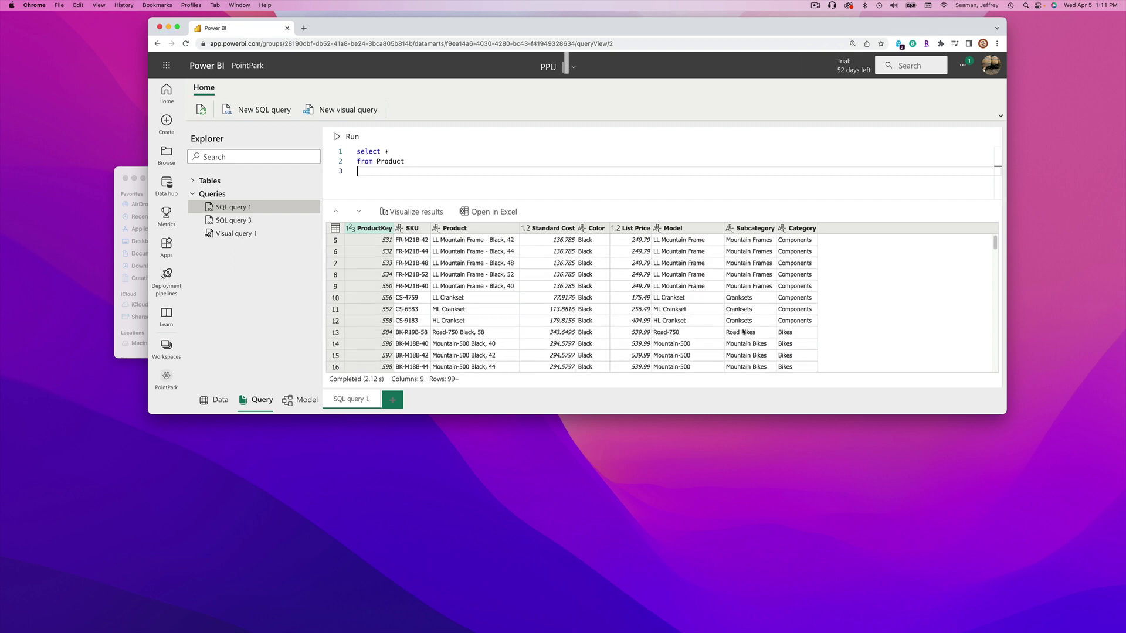
scroll(743, 332, up, 2)
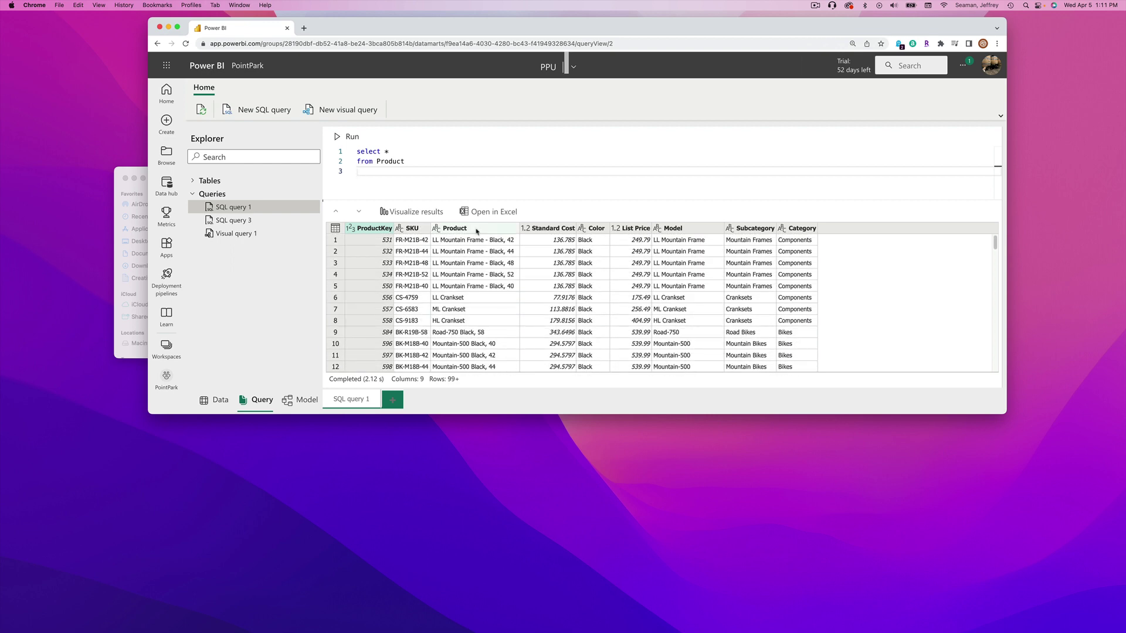
text(where )
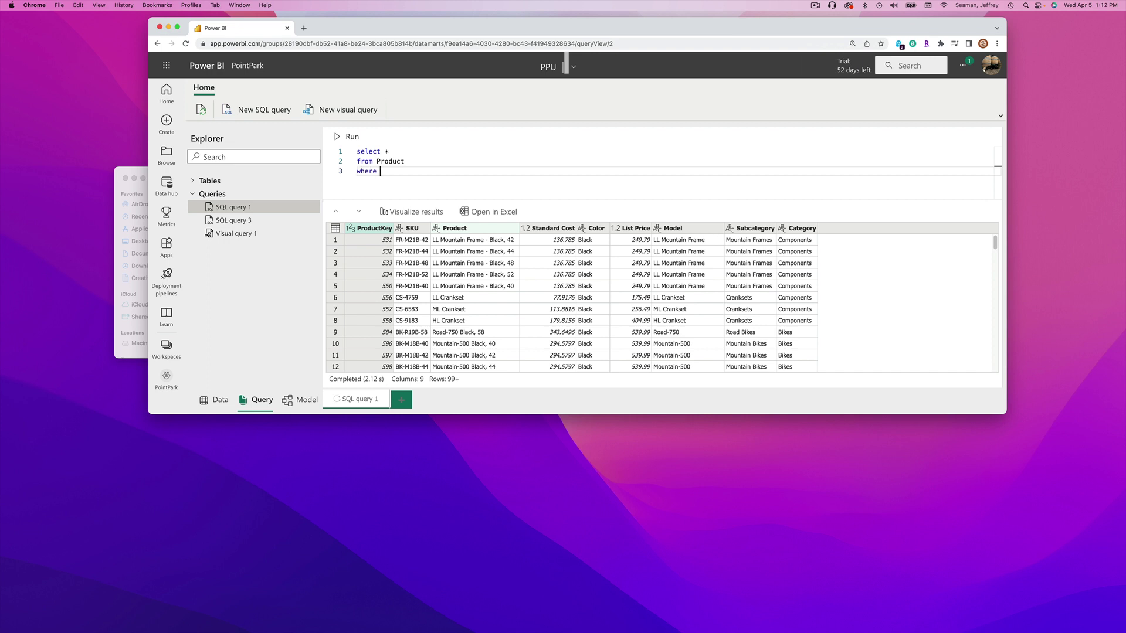
text(Standar)
key(BackSpace)
key(BackSpace)
key(BackSpace)
key(BackSpace)
key(BackSpace)
key(BackSpace)
key(BackSpace)
key(BackSpace)
text([Standard Cost] >=)
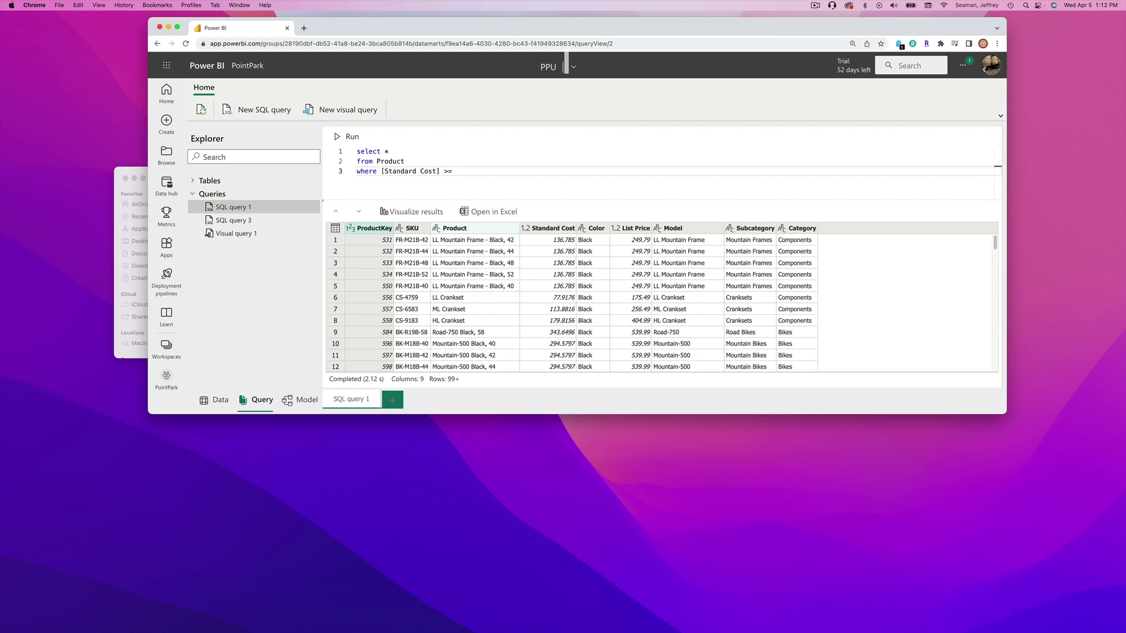
text(200)
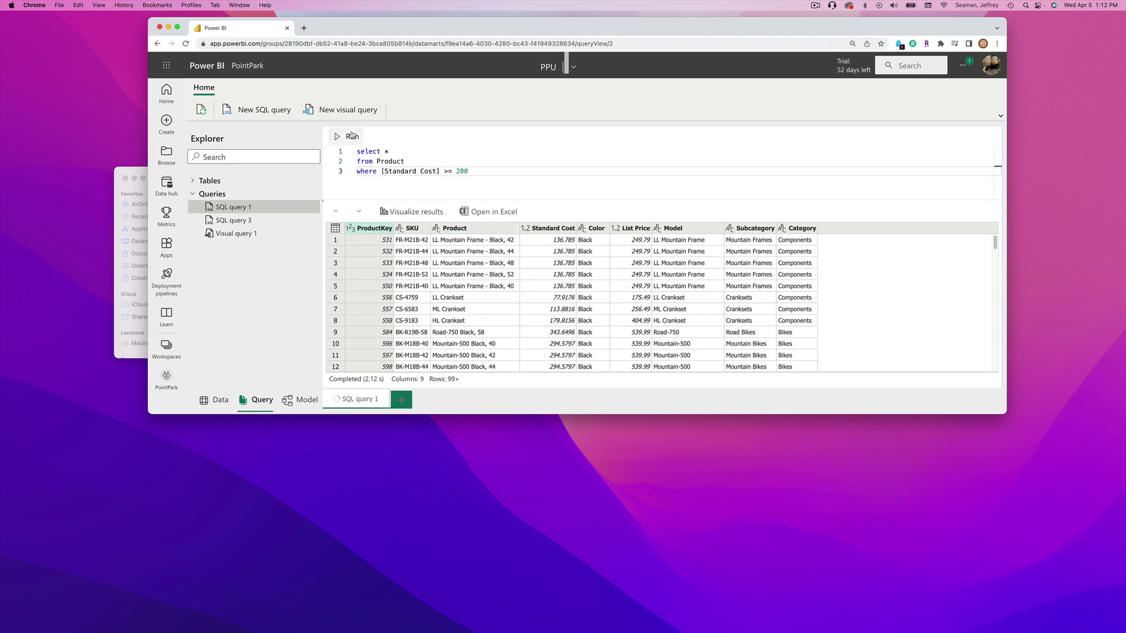
click(352, 136)
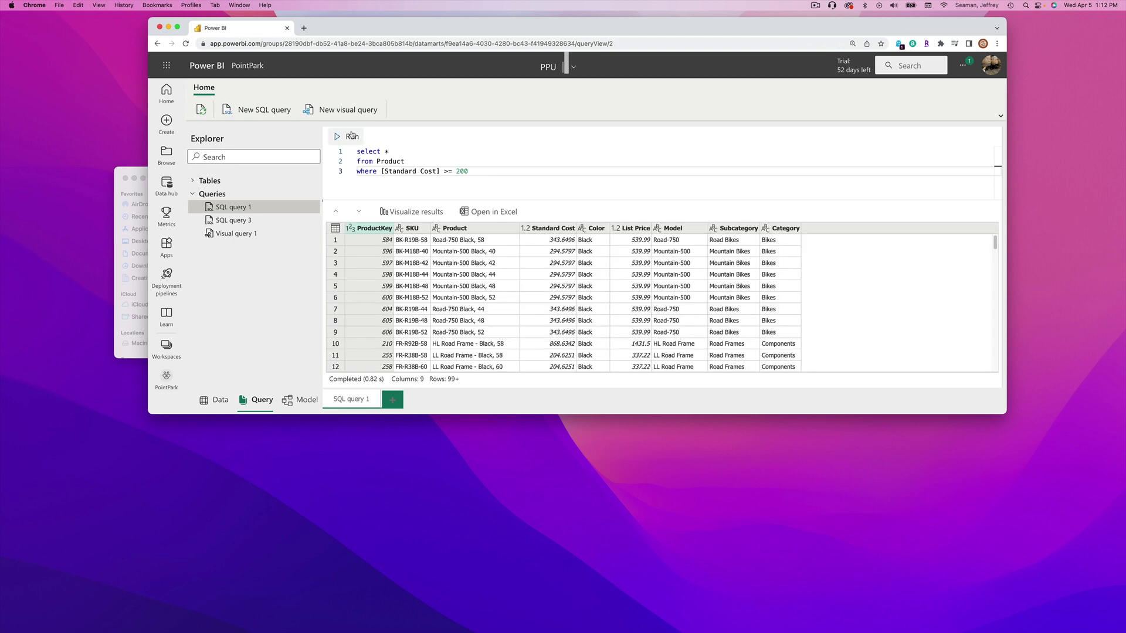
Add the line order by [Standard Cost] desc below the where clause and run the query.
click(481, 170)
key(Return)
text(or)
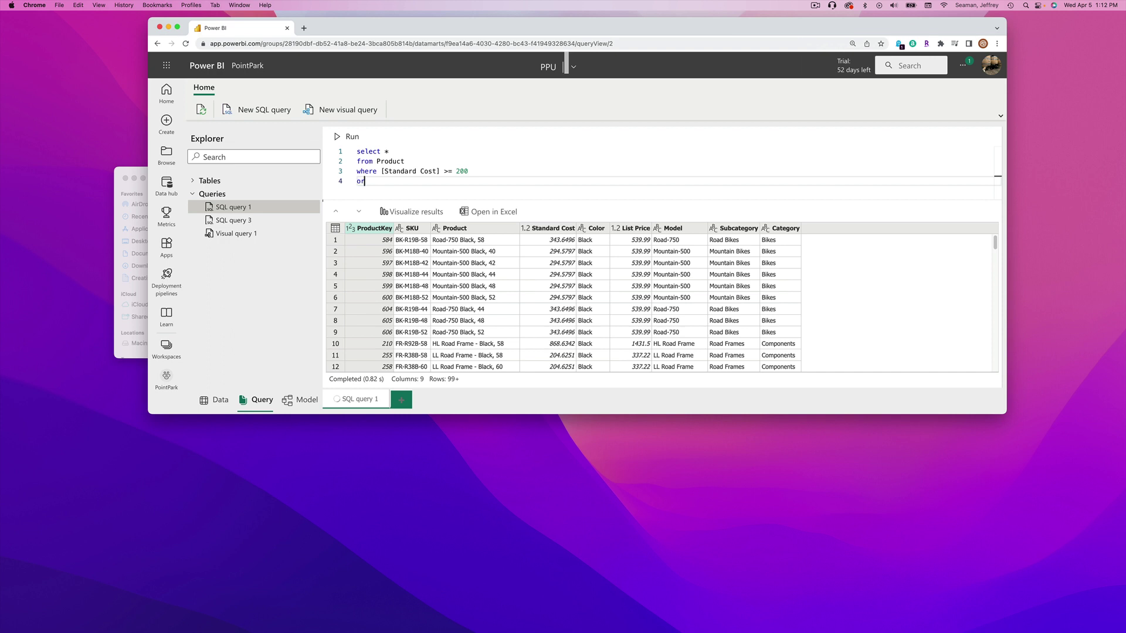
text(der by [Standard Cost] desc)
click(351, 137)
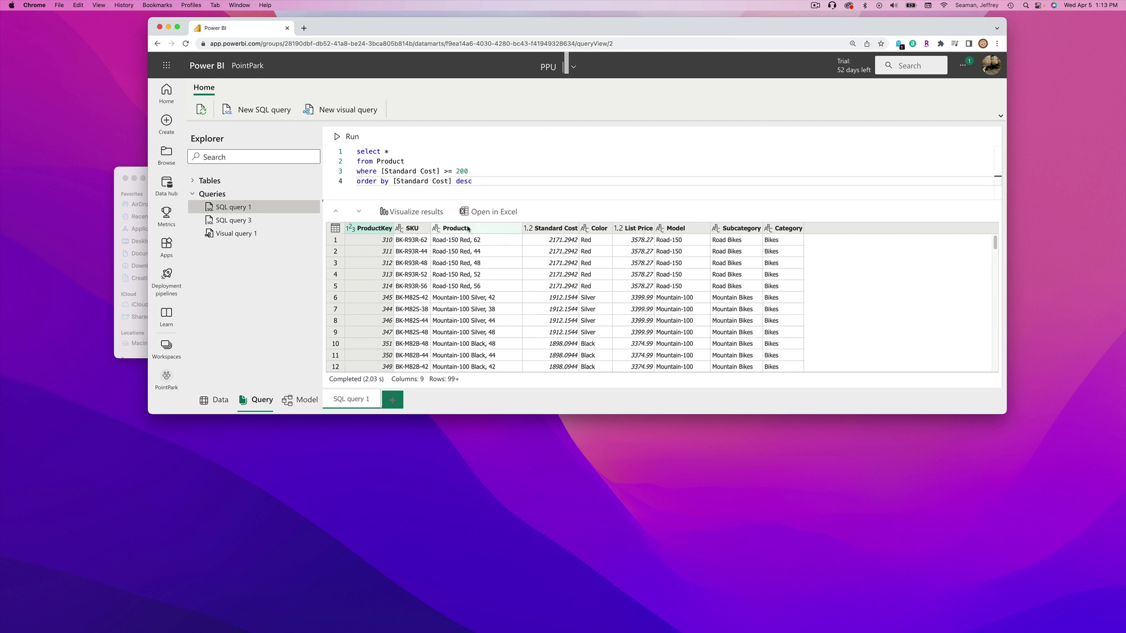
Visualize the query results in a table with the Product, List Price and Category fields.
click(427, 214)
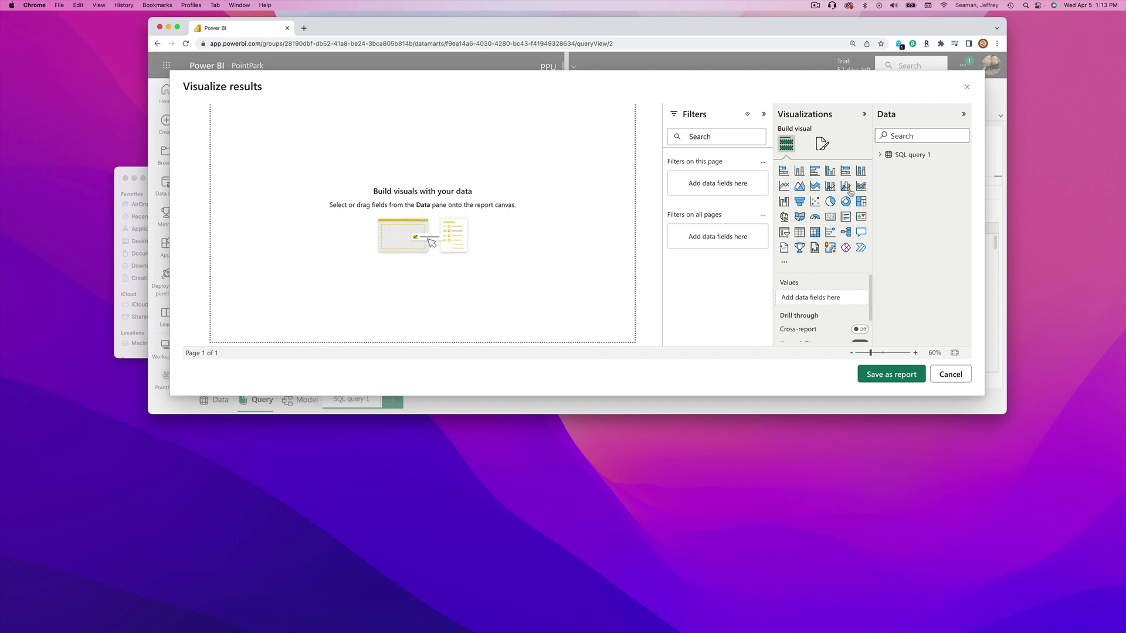
click(879, 155)
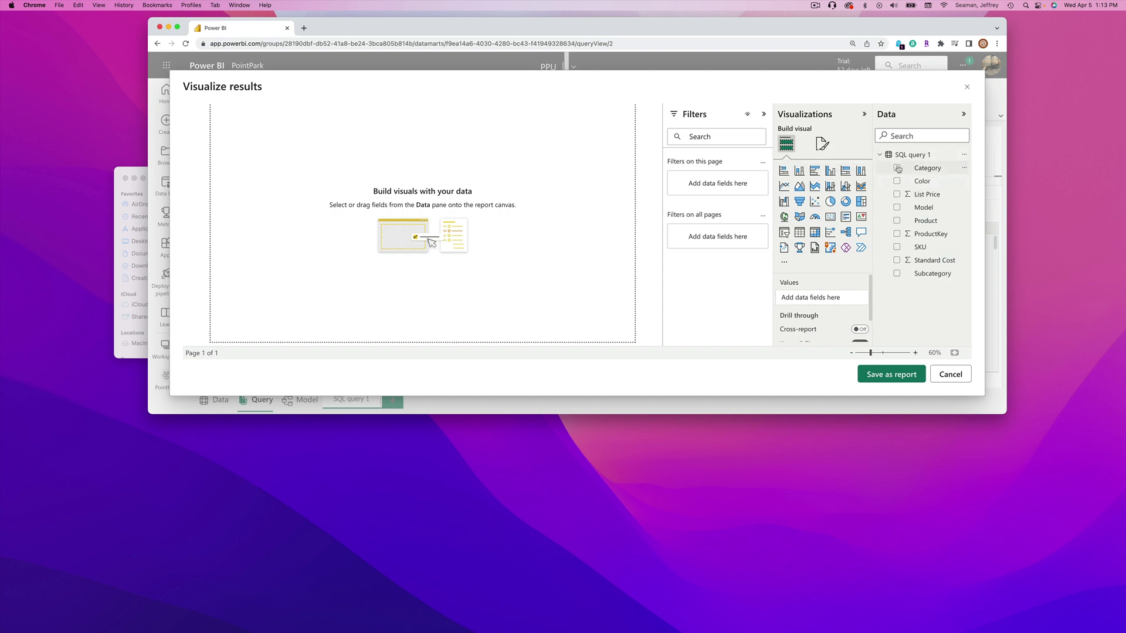
click(898, 220)
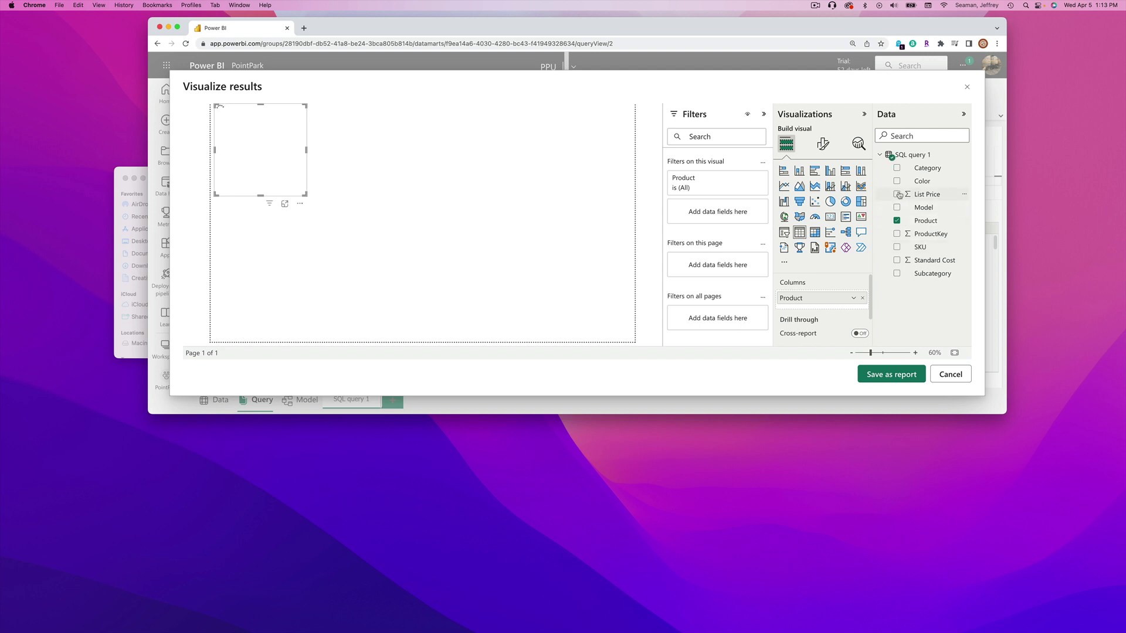
click(898, 194)
click(897, 168)
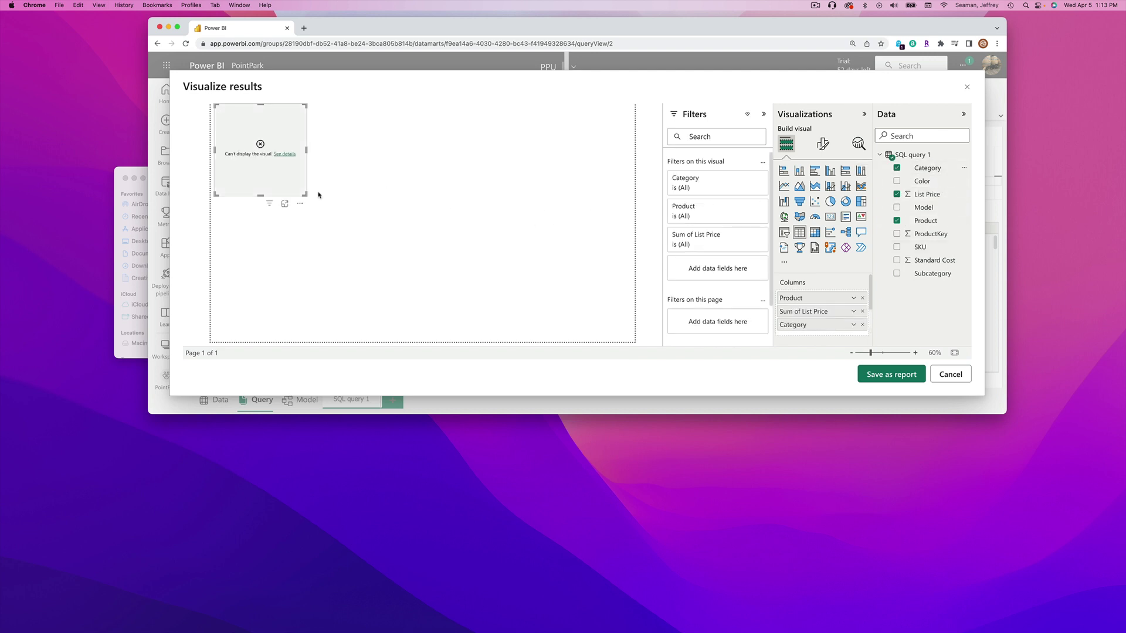
Enlarge the table visual of the query results and discard the visualization without saving it as a report.
drag(305, 194, 359, 221)
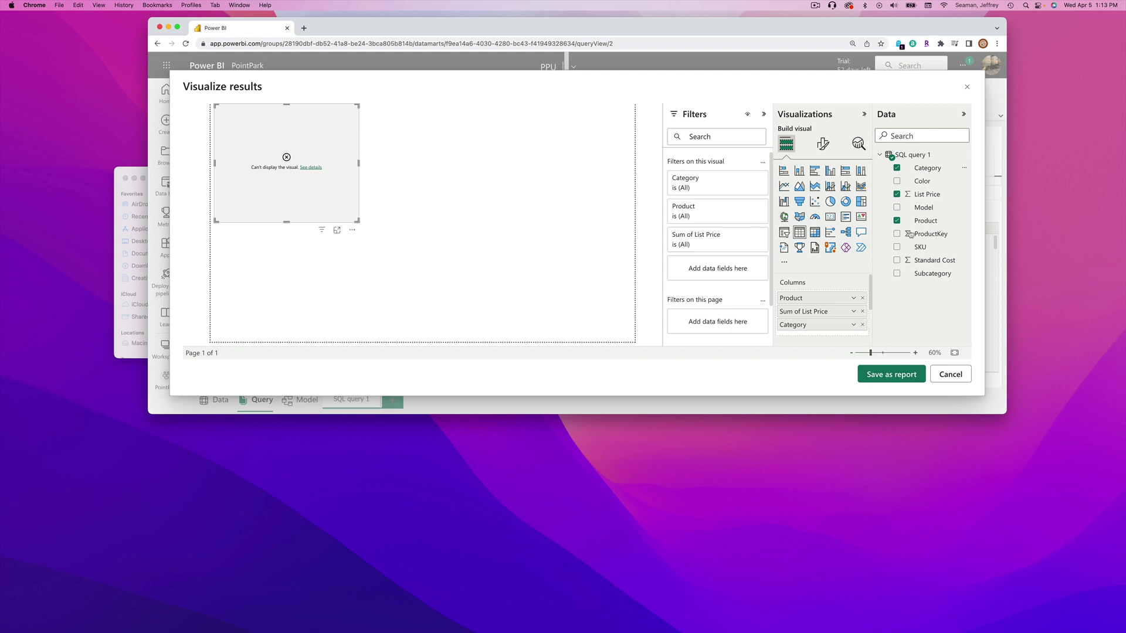
click(945, 375)
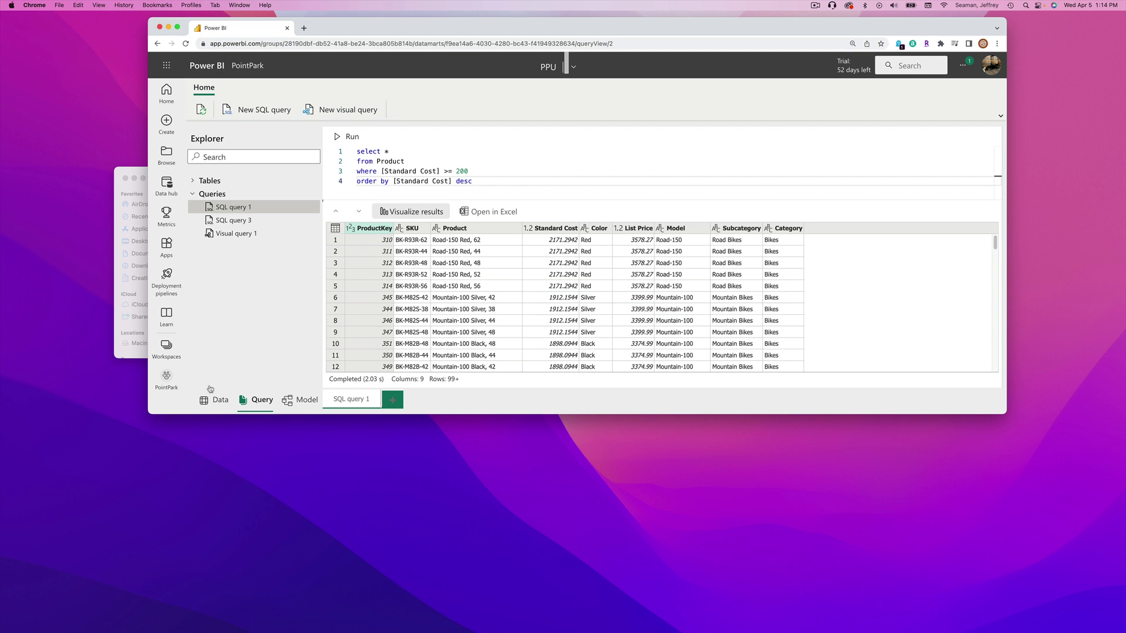
Leave the datamart for the home page and open the PointPark workspace.
click(167, 352)
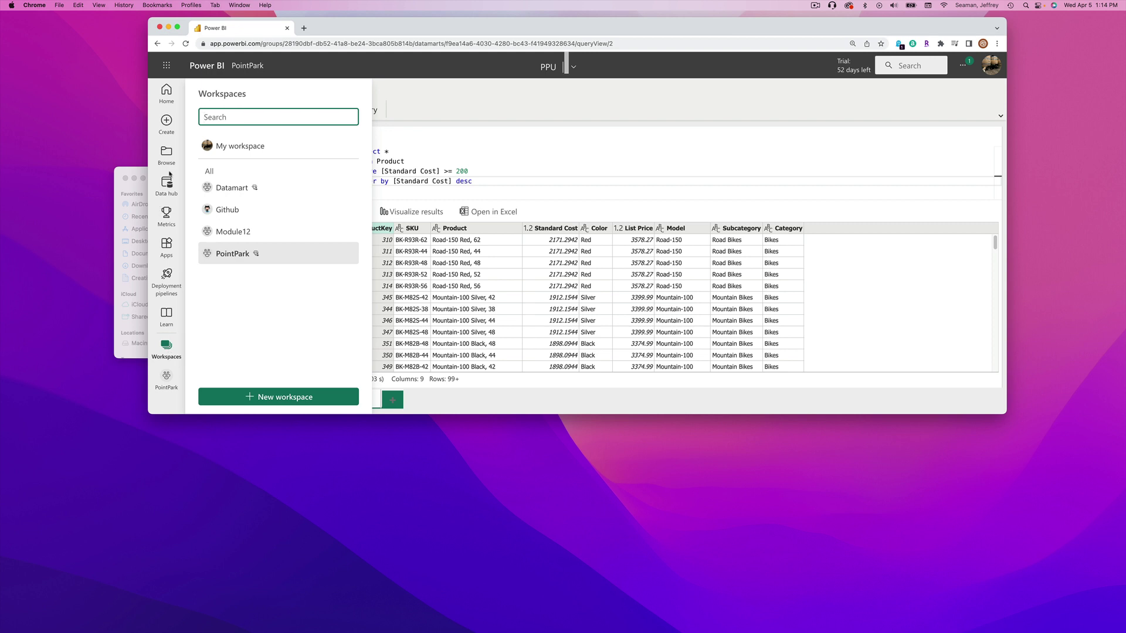
click(173, 88)
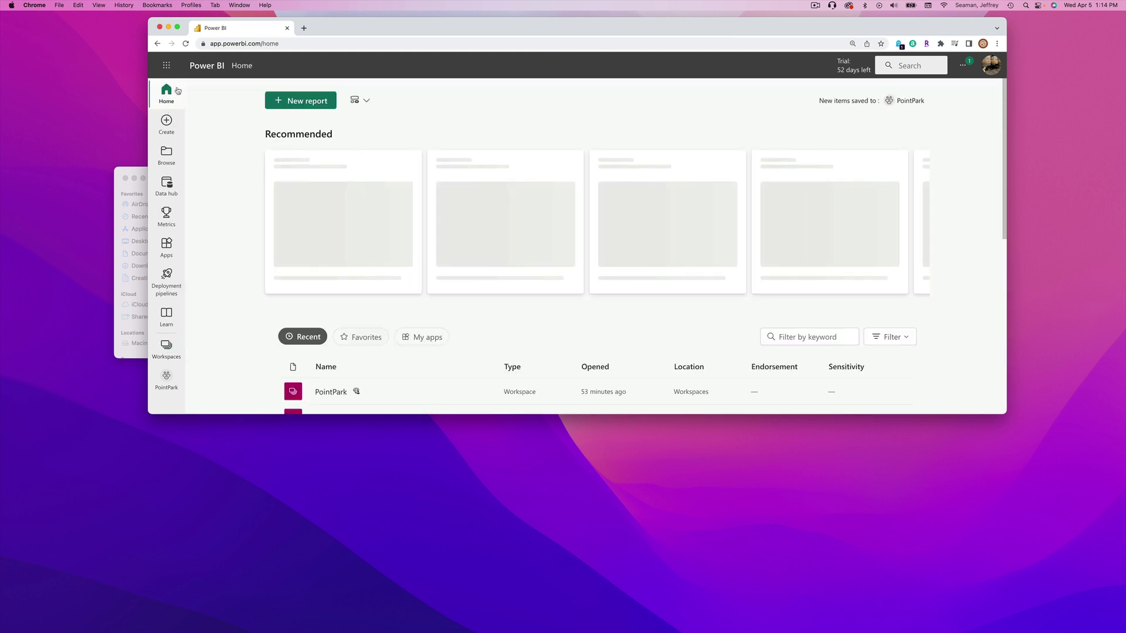
click(166, 351)
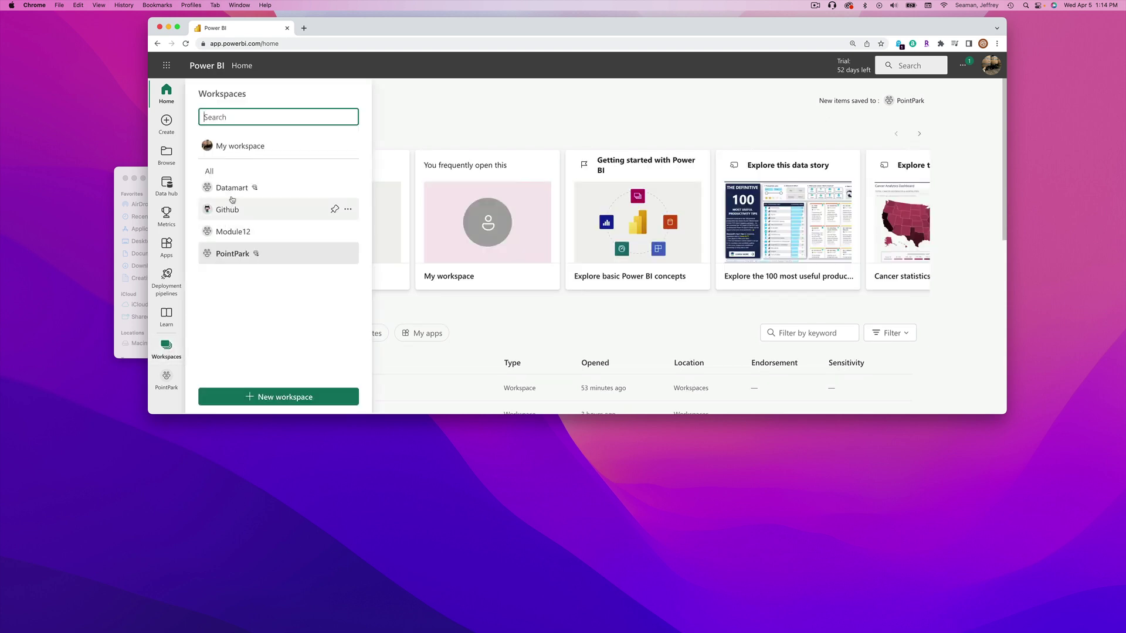
click(233, 253)
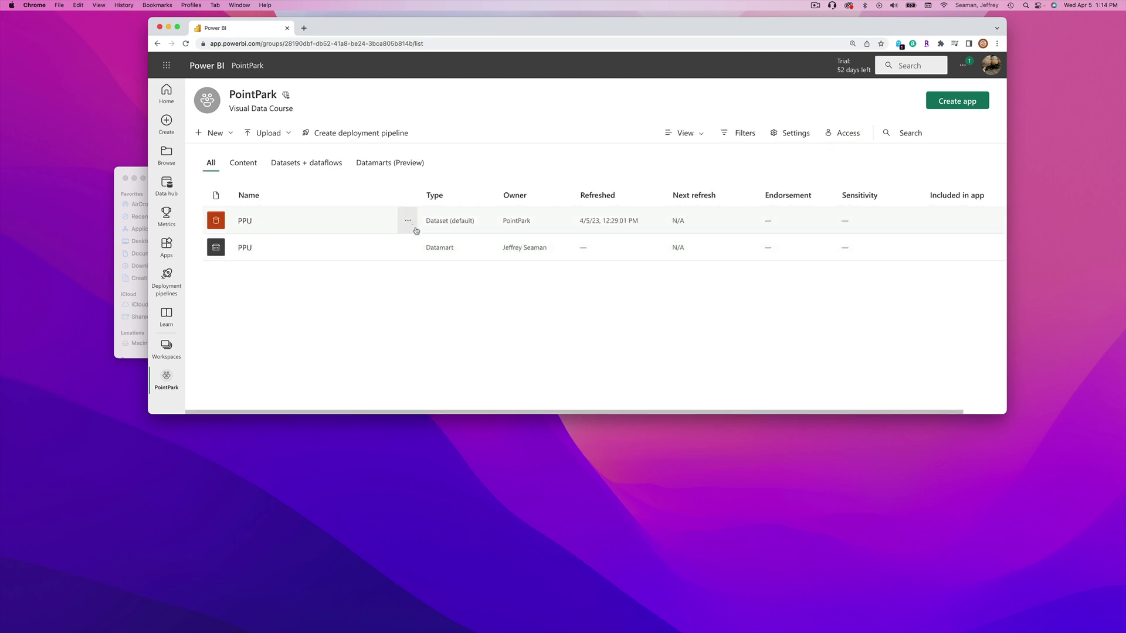
Check the actions available for the PPU datamart and create a blank report from the PPU default dataset.
click(408, 249)
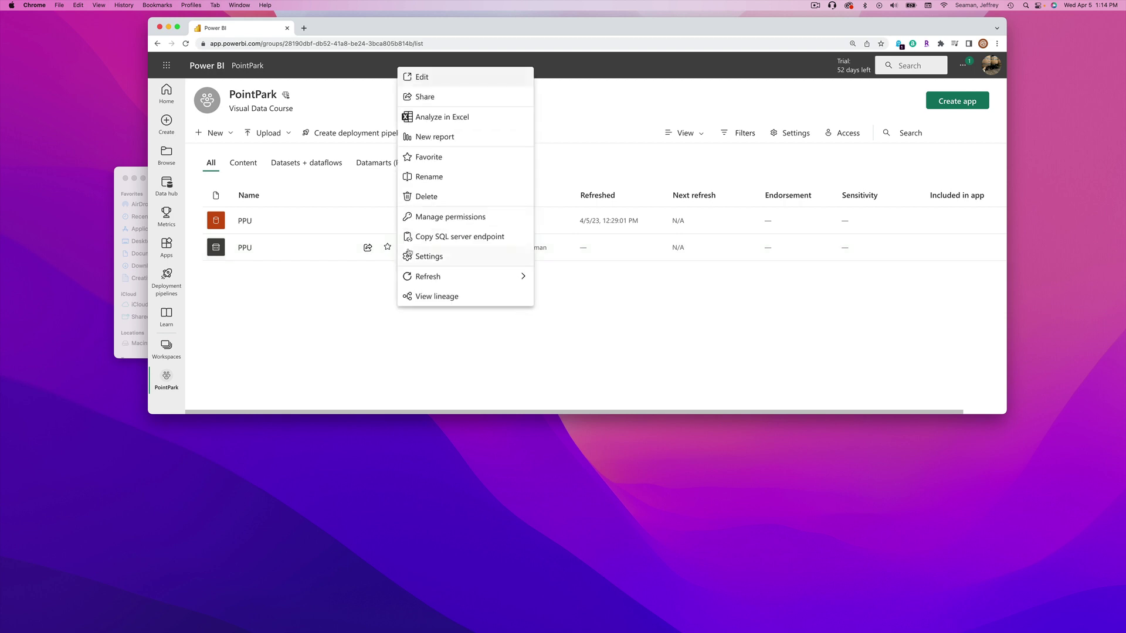
click(332, 298)
click(409, 220)
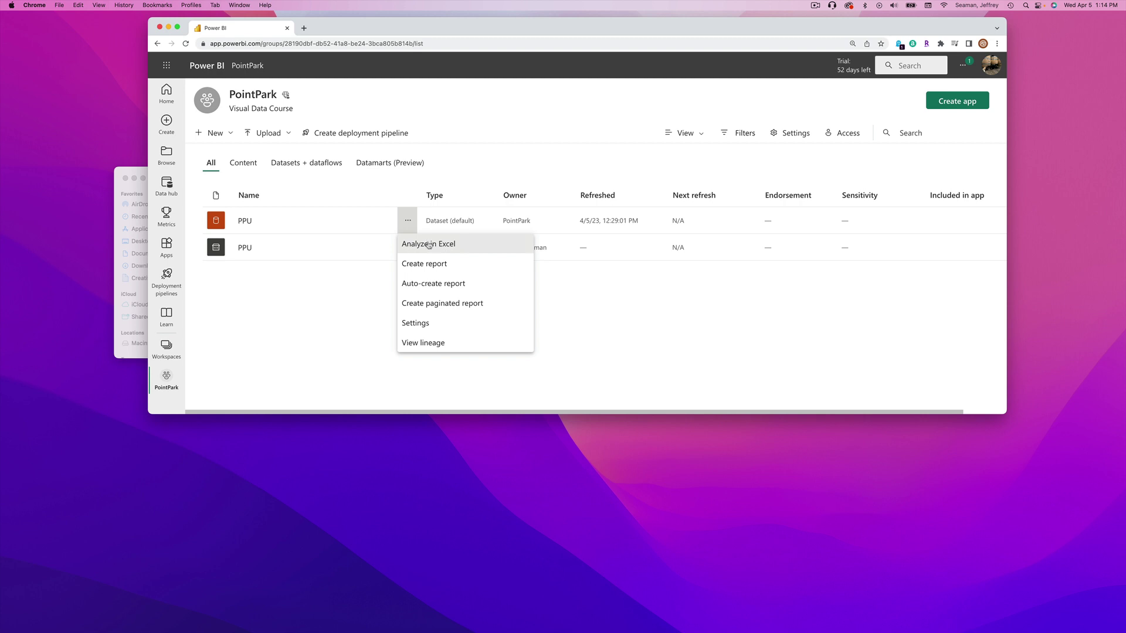
click(432, 265)
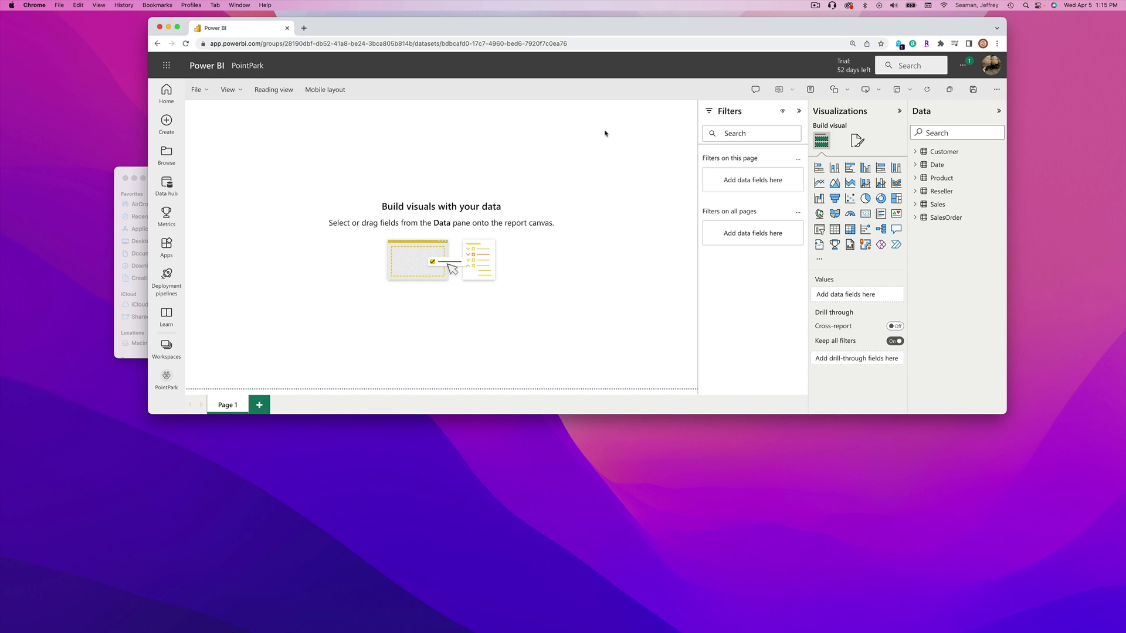
click(815, 6)
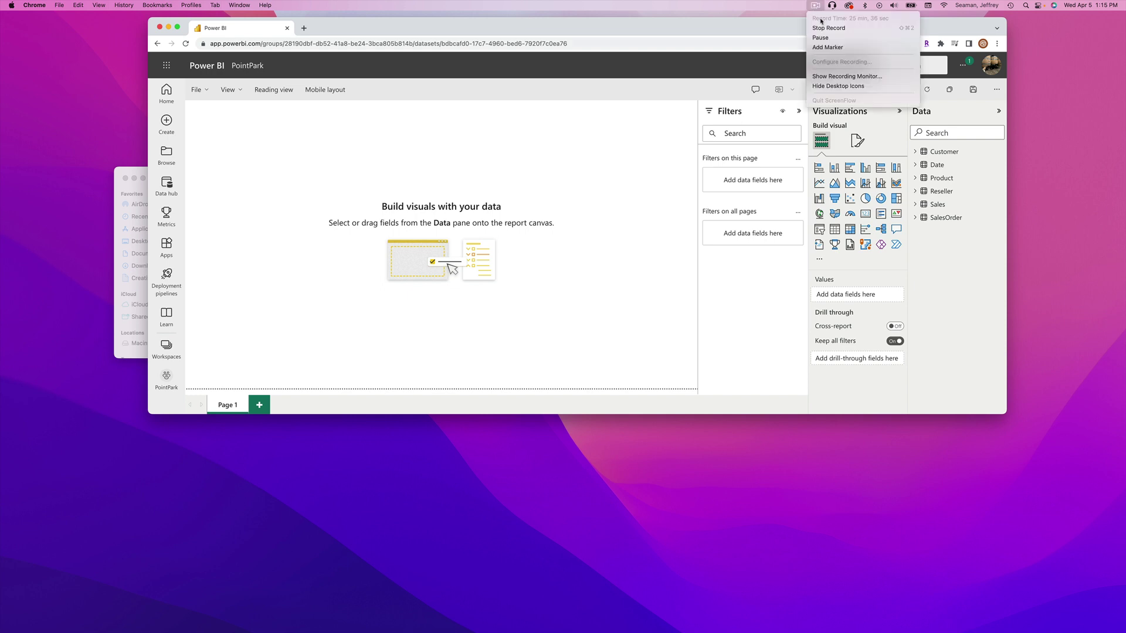